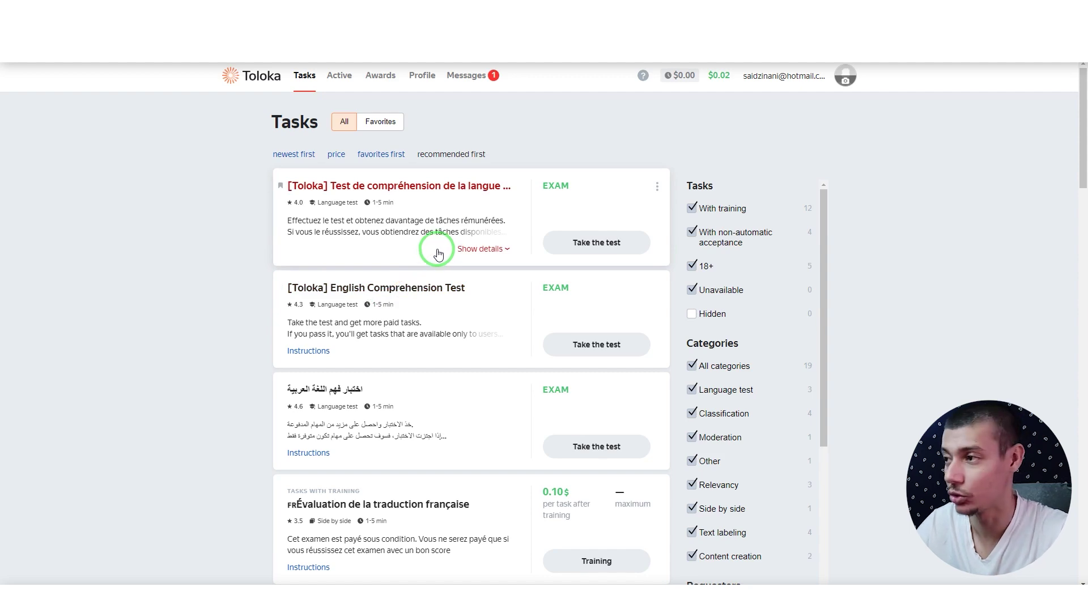
{"action": "scroll", "coordinate": [462, 227], "scroll_direction": "down", "scroll_amount": 15}
{"action": "scroll", "coordinate": [466, 228], "scroll_direction": "down", "scroll_amount": 10}
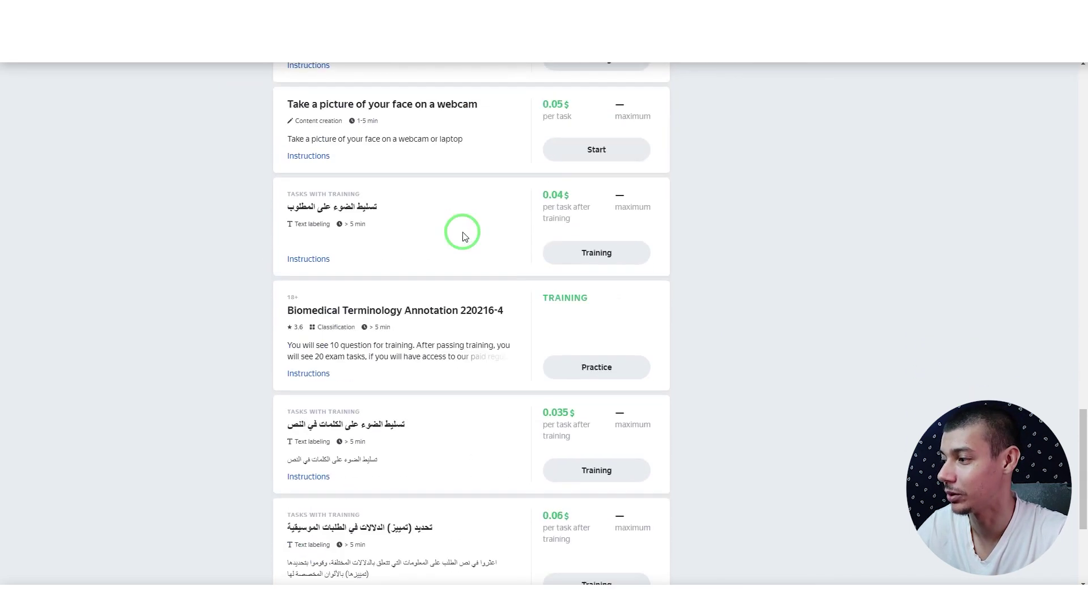
{"action": "scroll", "coordinate": [467, 495], "scroll_direction": "up", "scroll_amount": 20}
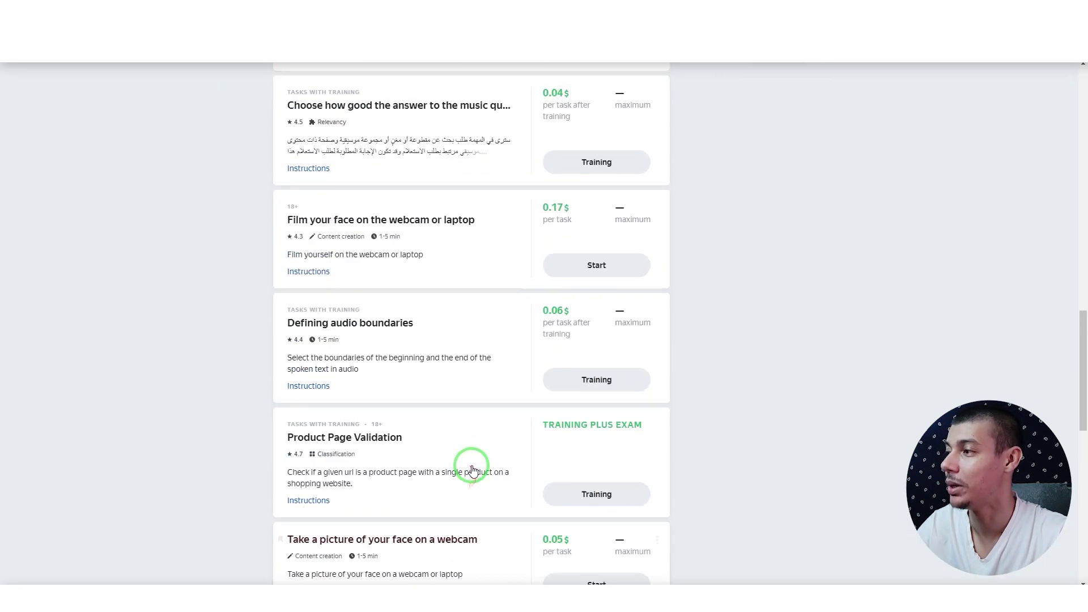
{"action": "scroll", "coordinate": [473, 462], "scroll_direction": "up", "scroll_amount": 1}
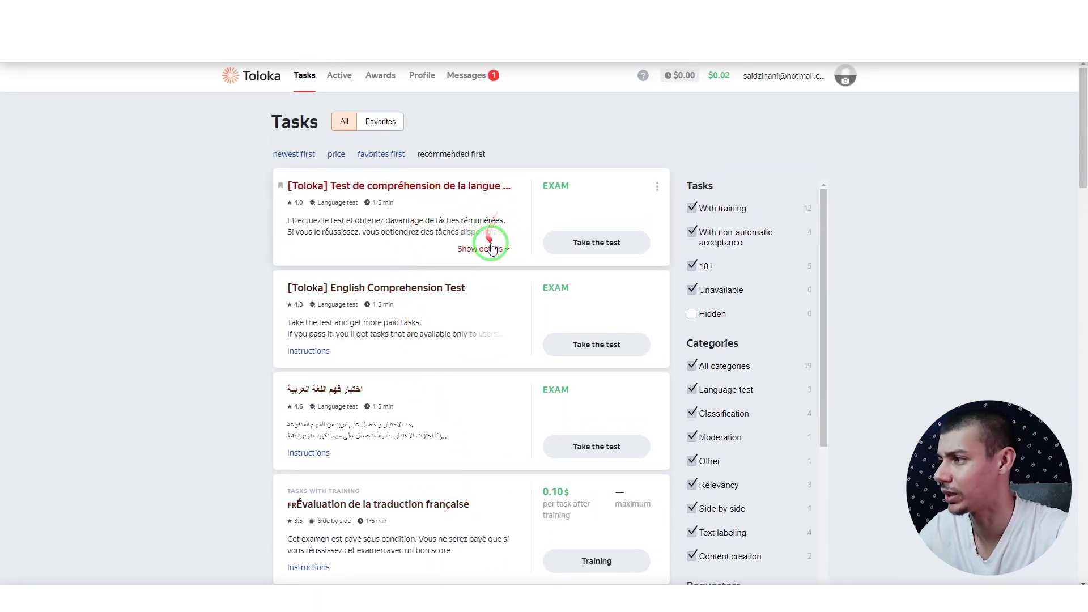
{"action": "left_click", "coordinate": [483, 249]}
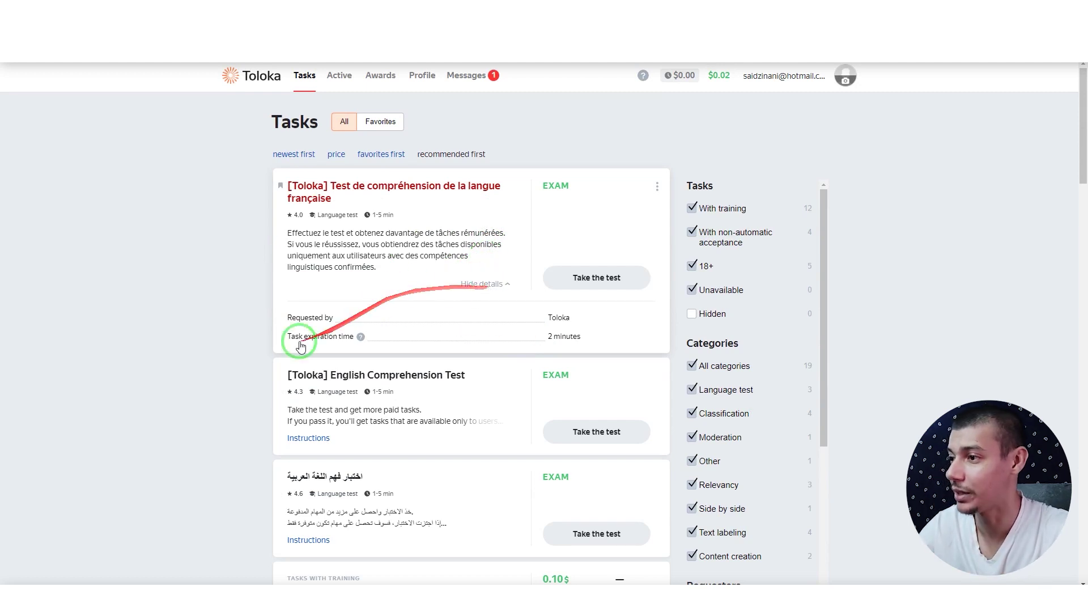
{"action": "left_click", "coordinate": [495, 289]}
{"action": "scroll", "coordinate": [461, 301], "scroll_direction": "down", "scroll_amount": 2}
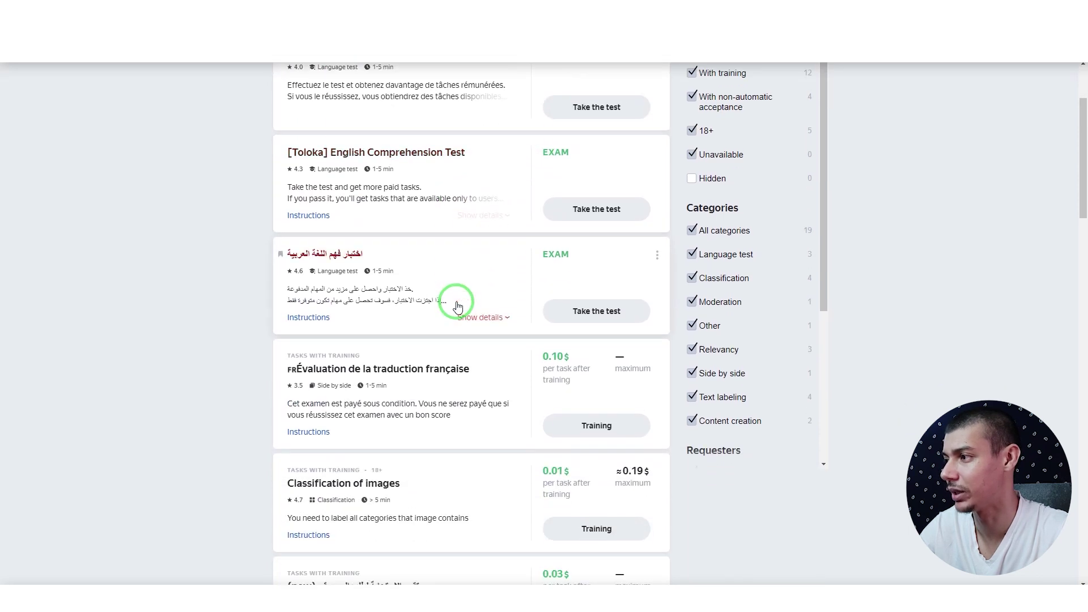
{"action": "scroll", "coordinate": [458, 307], "scroll_direction": "down", "scroll_amount": 1}
{"action": "scroll", "coordinate": [498, 267], "scroll_direction": "down", "scroll_amount": 1}
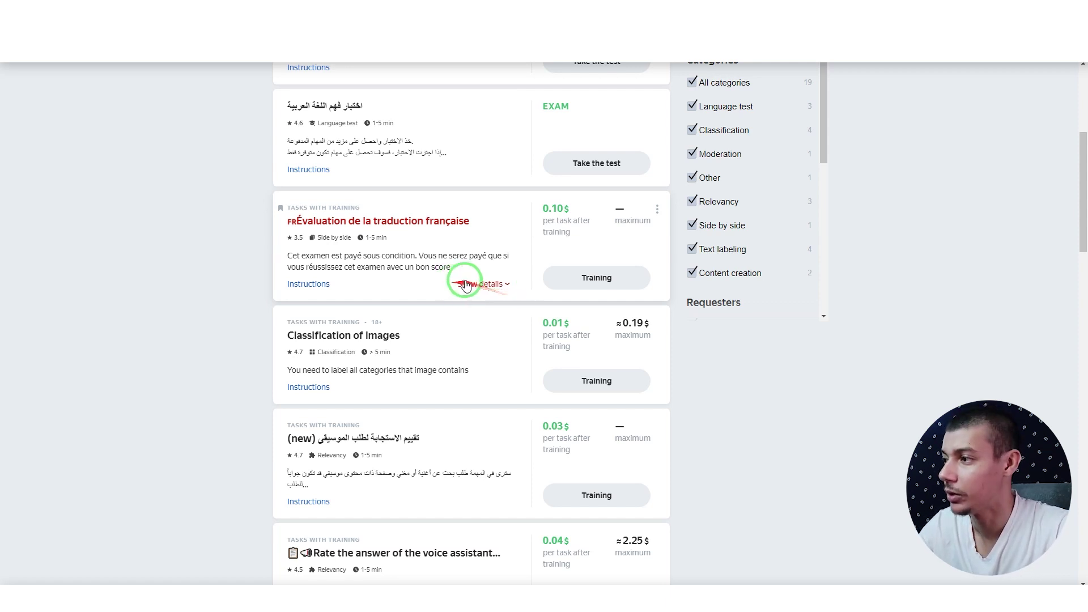
Step: Expand the Évaluation de la traduction française card to show its requester, price, expiration and earnings
{"action": "left_click", "coordinate": [482, 284]}
{"action": "mouse_move", "coordinate": [485, 294]}
{"action": "left_mouse_down"}
{"action": "mouse_move", "coordinate": [525, 348]}
{"action": "mouse_move", "coordinate": [430, 384]}
{"action": "left_mouse_up"}
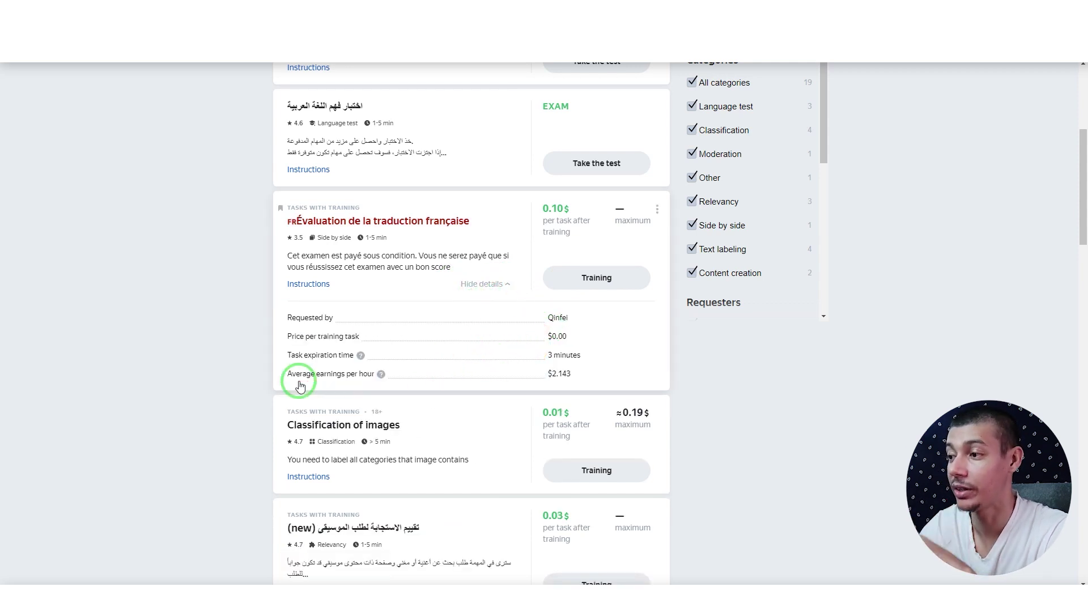
{"action": "left_click_drag", "start_coordinate": [299, 384], "coordinate": [555, 391]}
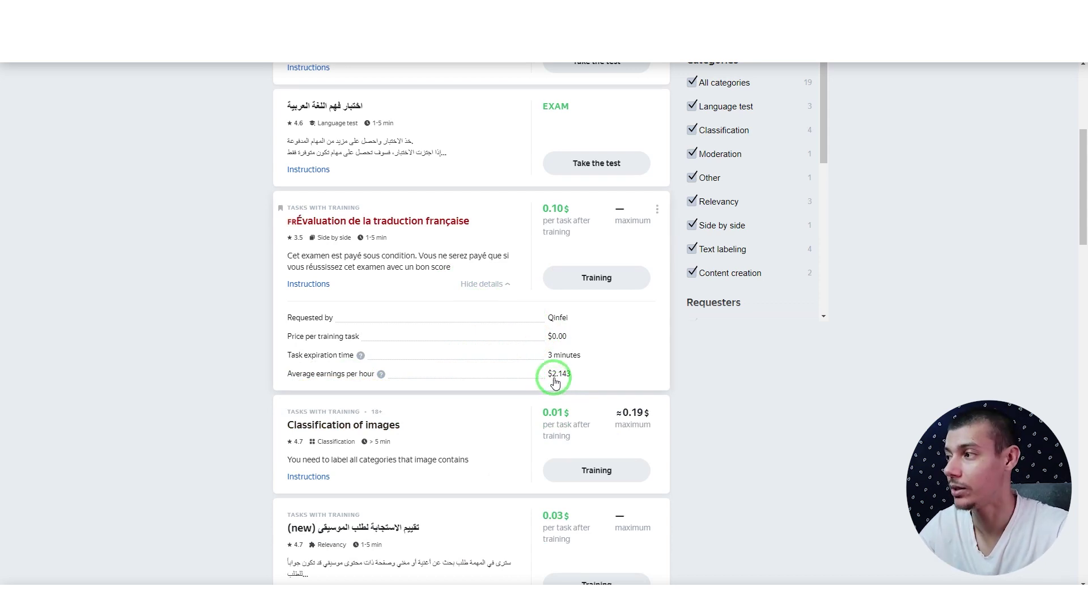
{"action": "left_click_drag", "start_coordinate": [554, 381], "coordinate": [556, 229]}
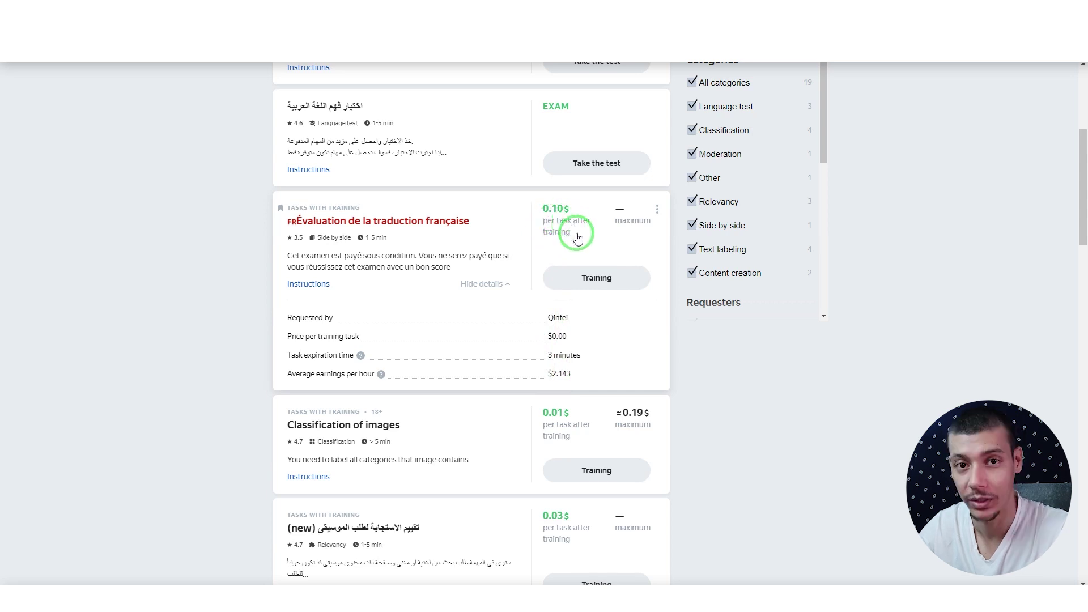
{"action": "left_click_drag", "start_coordinate": [559, 230], "coordinate": [569, 318]}
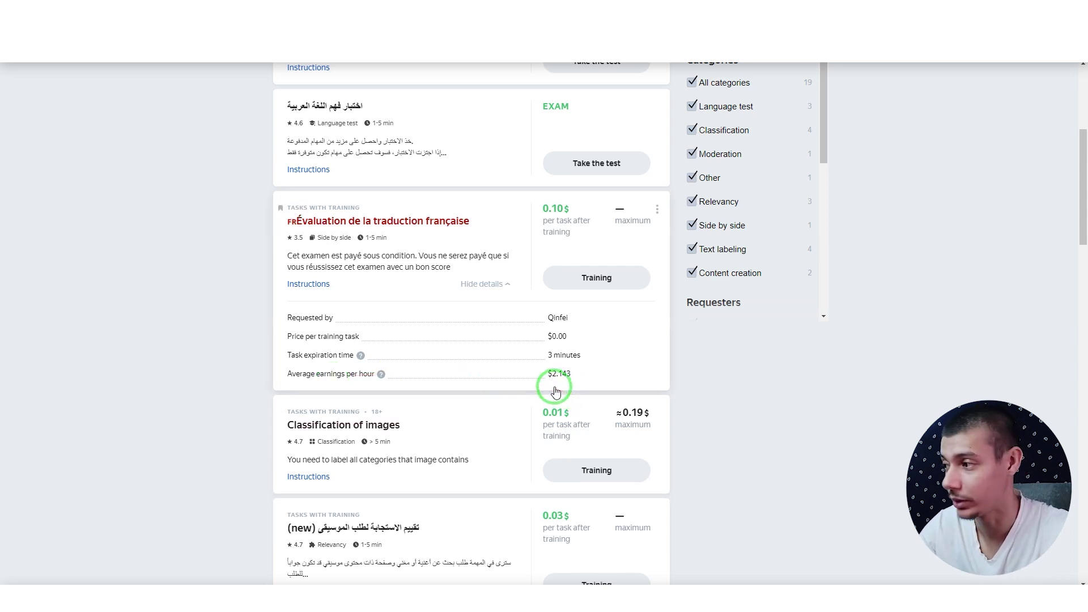
{"action": "scroll", "coordinate": [607, 365], "scroll_direction": "down", "scroll_amount": 2}
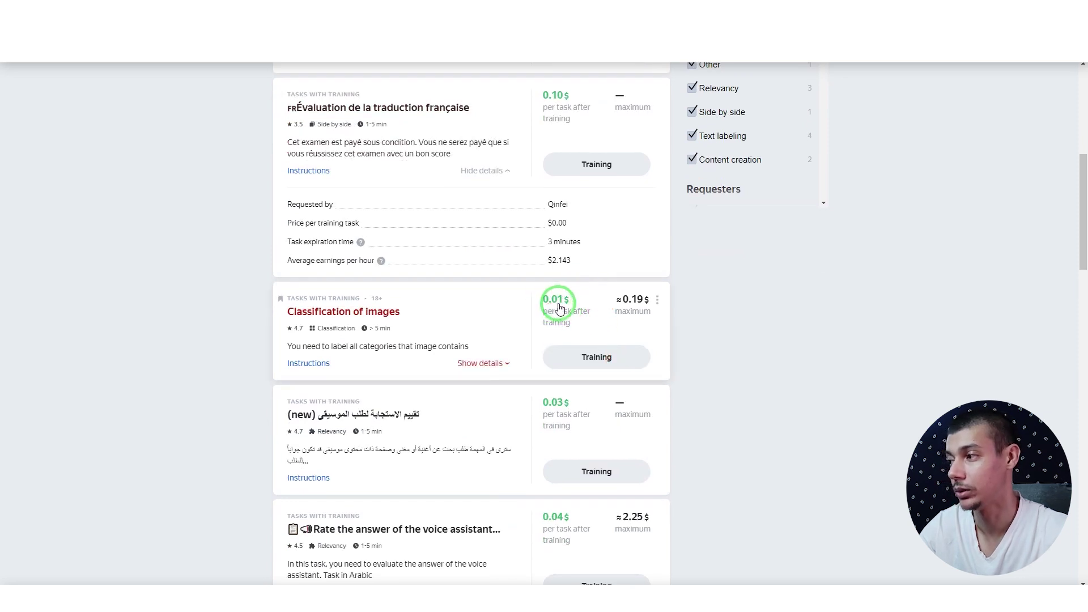
Step: Expand the Classification of images card's details and review them
{"action": "left_click", "coordinate": [496, 363]}
{"action": "scroll", "coordinate": [479, 433], "scroll_direction": "down", "scroll_amount": 2}
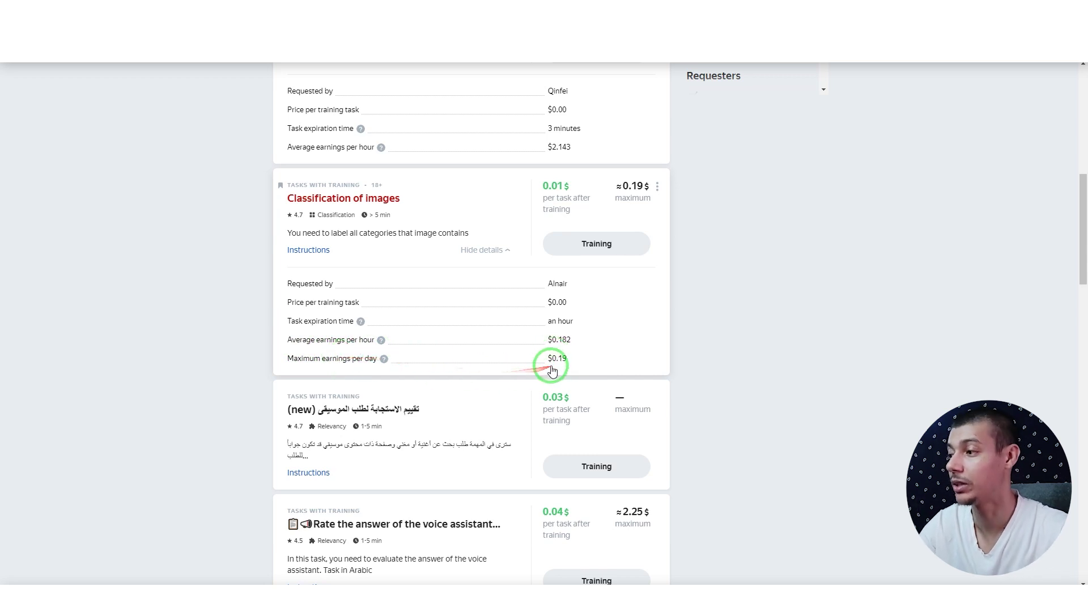
{"action": "scroll", "coordinate": [401, 317], "scroll_direction": "up", "scroll_amount": 15}
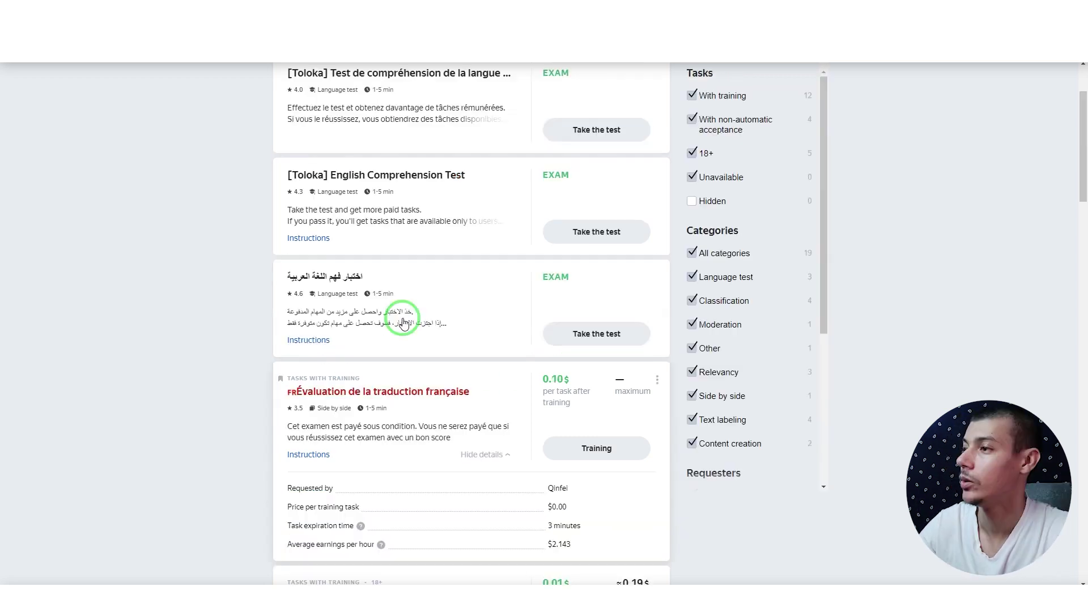
{"action": "scroll", "coordinate": [402, 322], "scroll_direction": "down", "scroll_amount": 5}
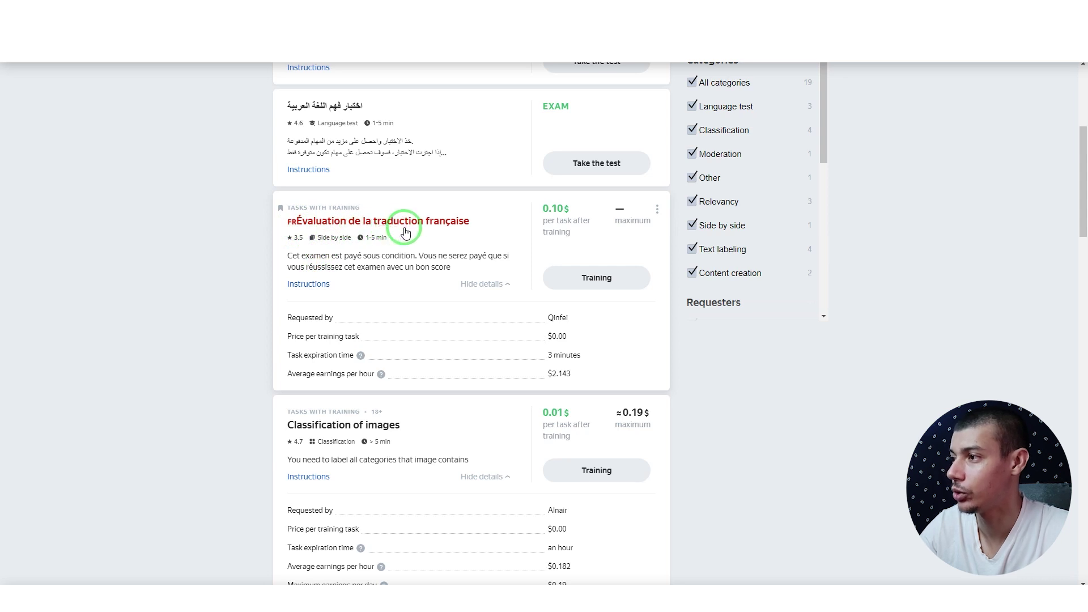
{"action": "key", "text": "ctrl+Tab"}
Step: Translate the pasted title 'Évaluation de la traduction française' from Français into English and Arabic, then go back to Toloka
{"action": "left_click", "coordinate": [437, 170]}
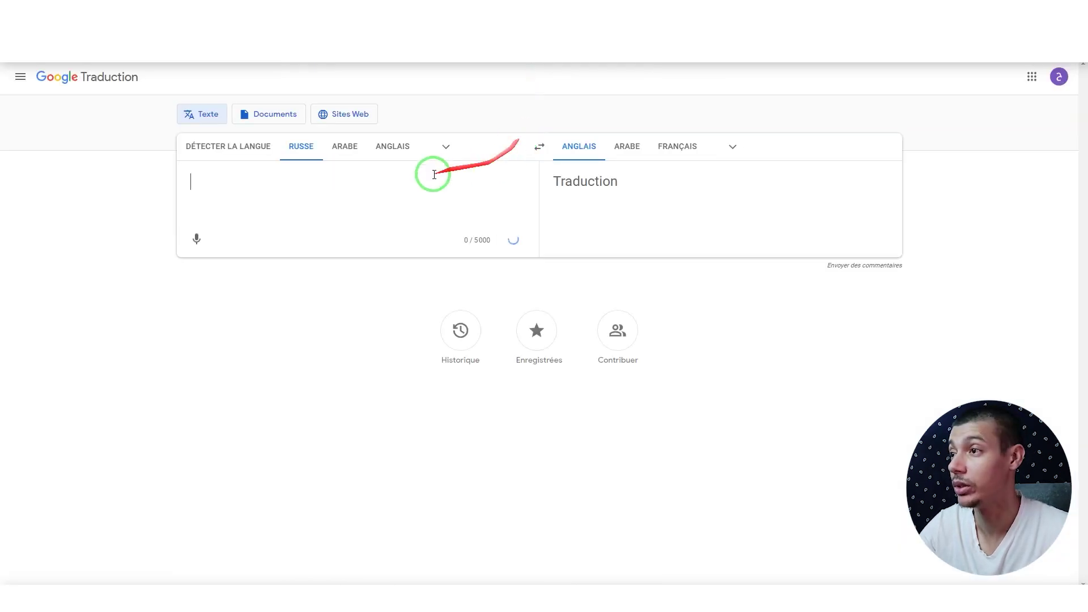
{"action": "type", "text": "Évaluation de la traduction française"}
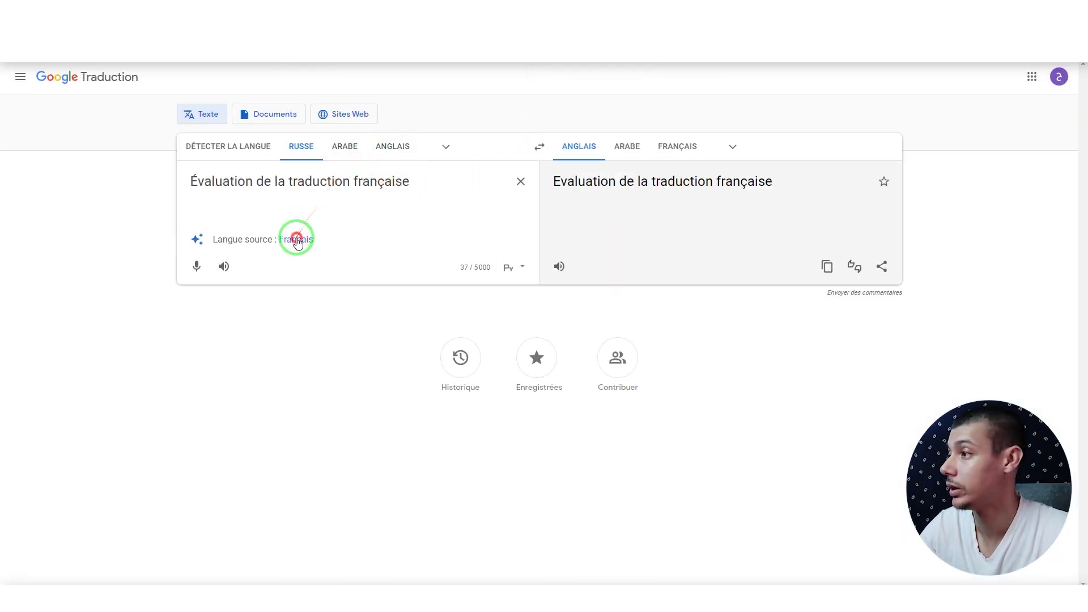
{"action": "left_click", "coordinate": [294, 238]}
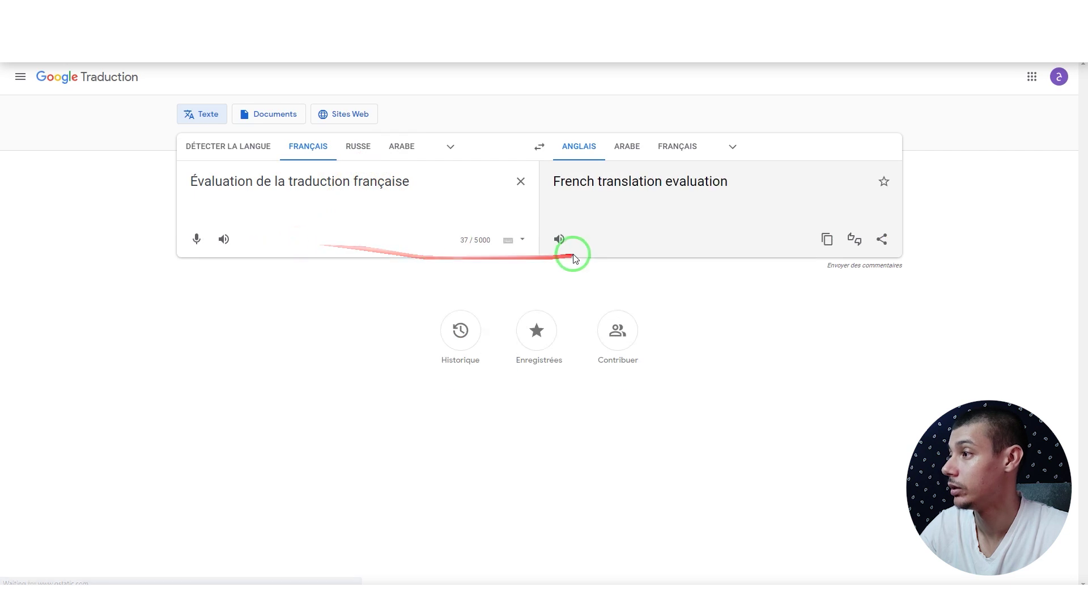
{"action": "left_click", "coordinate": [627, 147]}
{"action": "key", "text": "ctrl+Tab"}
{"action": "key", "text": "ctrl+Tab"}
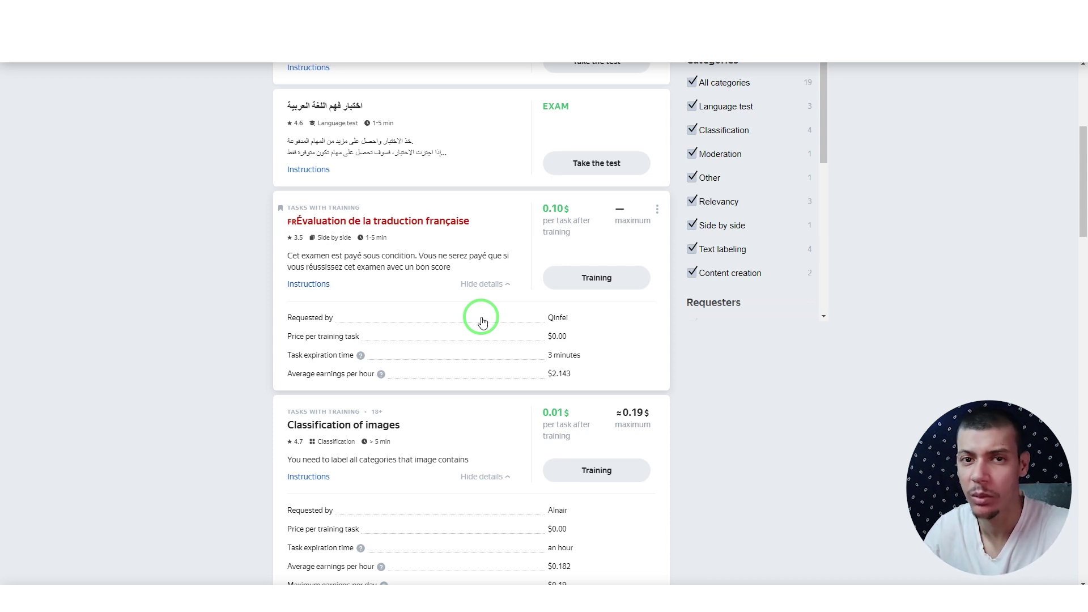
Step: Open the Classification of images task instructions and scroll through them
{"action": "scroll", "coordinate": [482, 322], "scroll_direction": "down", "scroll_amount": 4}
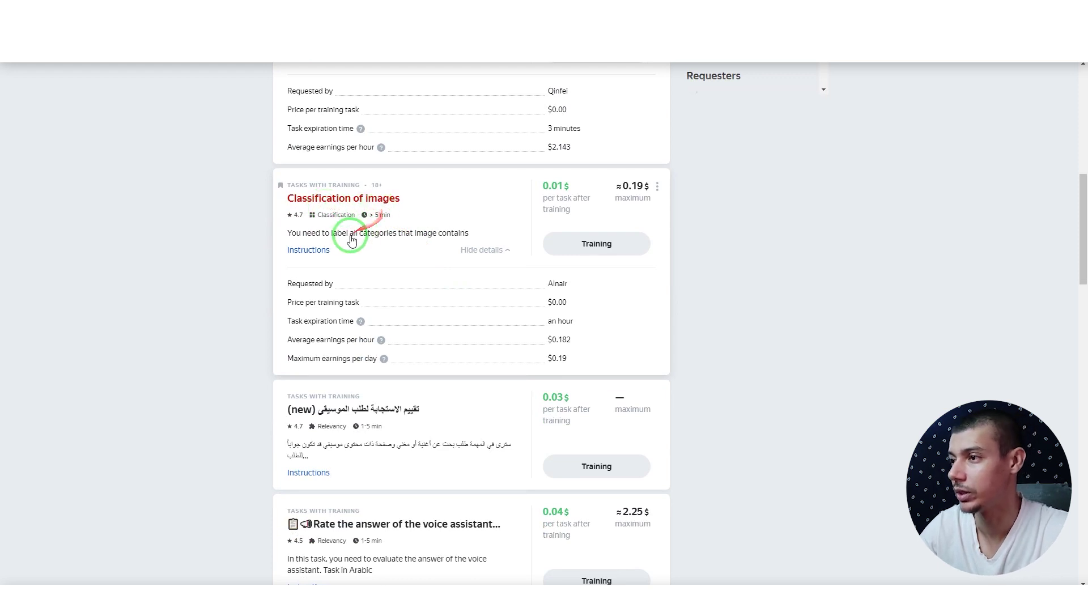
{"action": "left_click", "coordinate": [309, 250]}
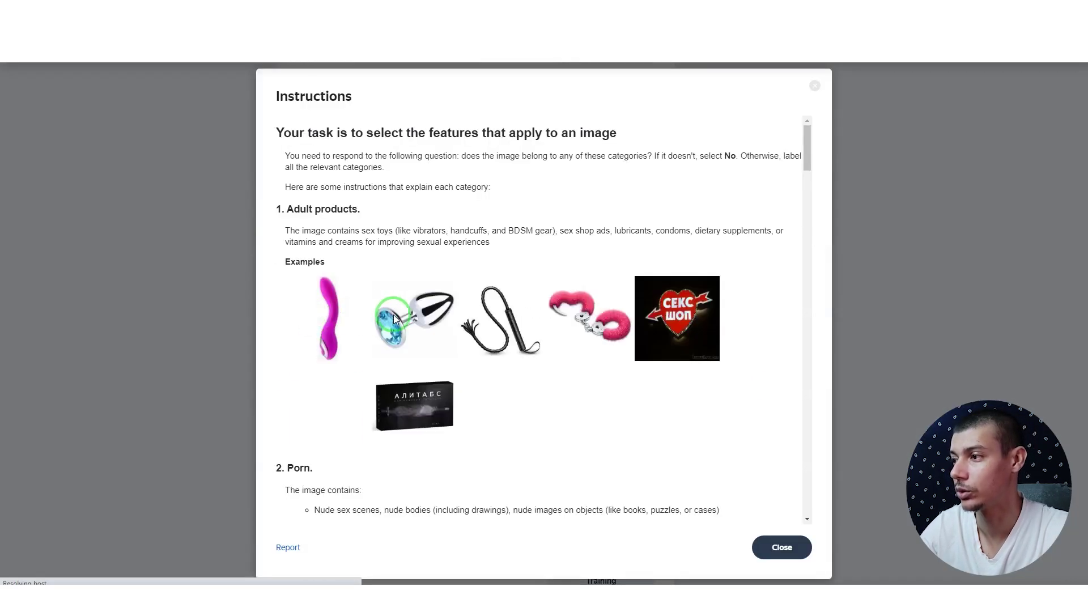
{"action": "scroll", "coordinate": [353, 226], "scroll_direction": "down", "scroll_amount": 5}
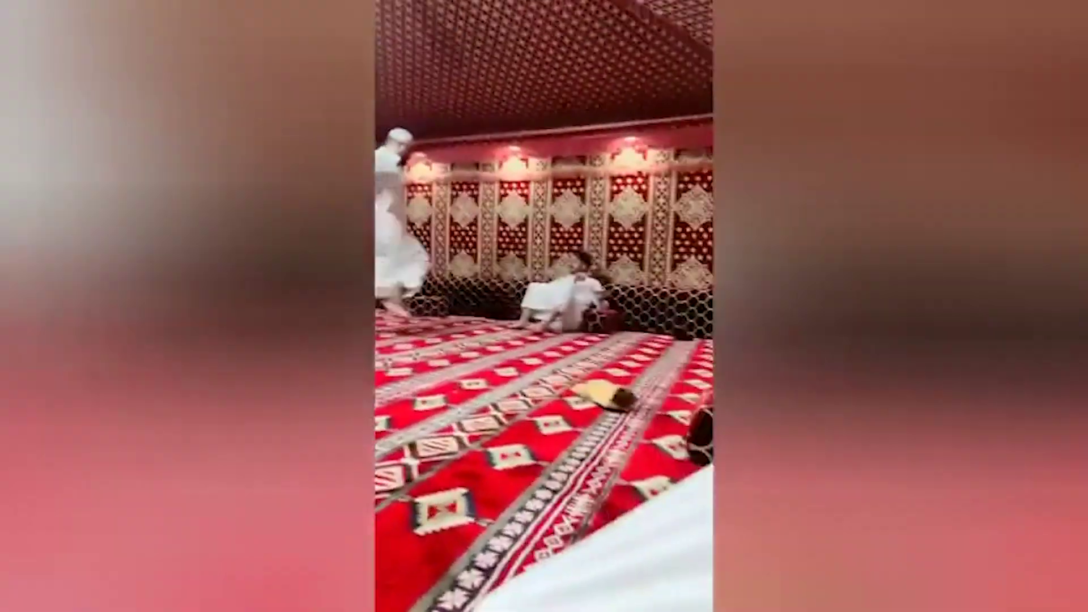
{"action": "left_click", "coordinate": [449, 250]}
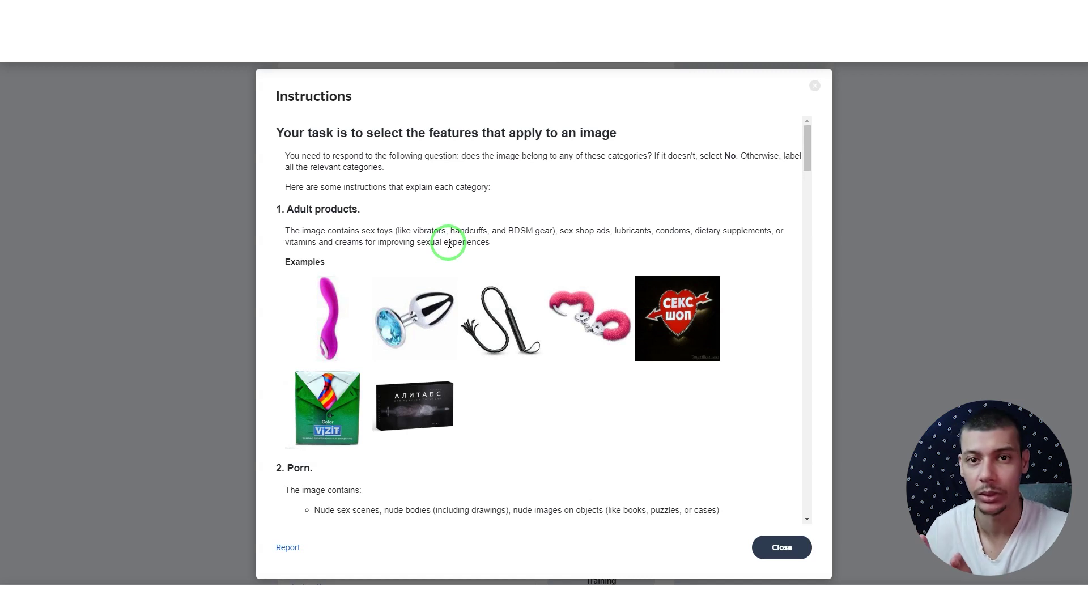
Step: Highlight the Adult products heading, dismiss the instructions with Esc, and scroll down the task list
{"action": "left_click_drag", "start_coordinate": [286, 209], "coordinate": [358, 210]}
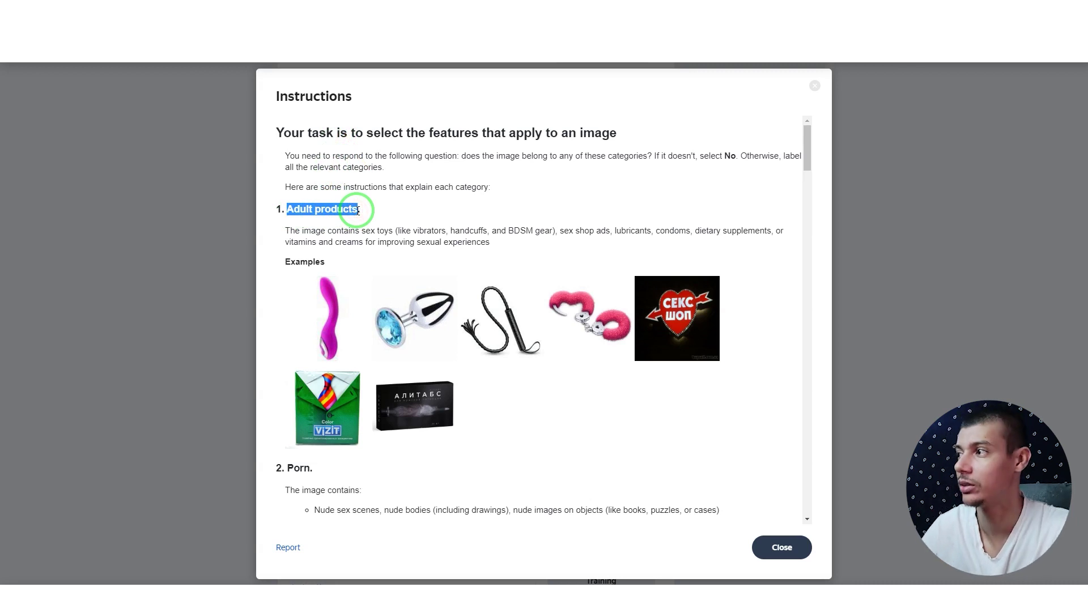
{"action": "key", "text": "Escape"}
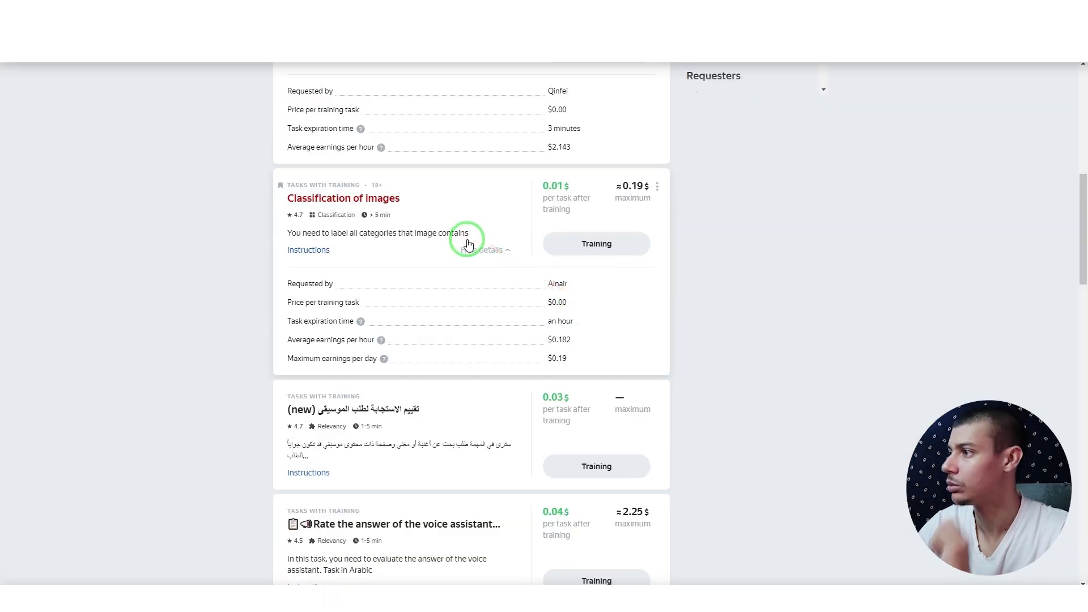
{"action": "scroll", "coordinate": [468, 243], "scroll_direction": "down", "scroll_amount": 2}
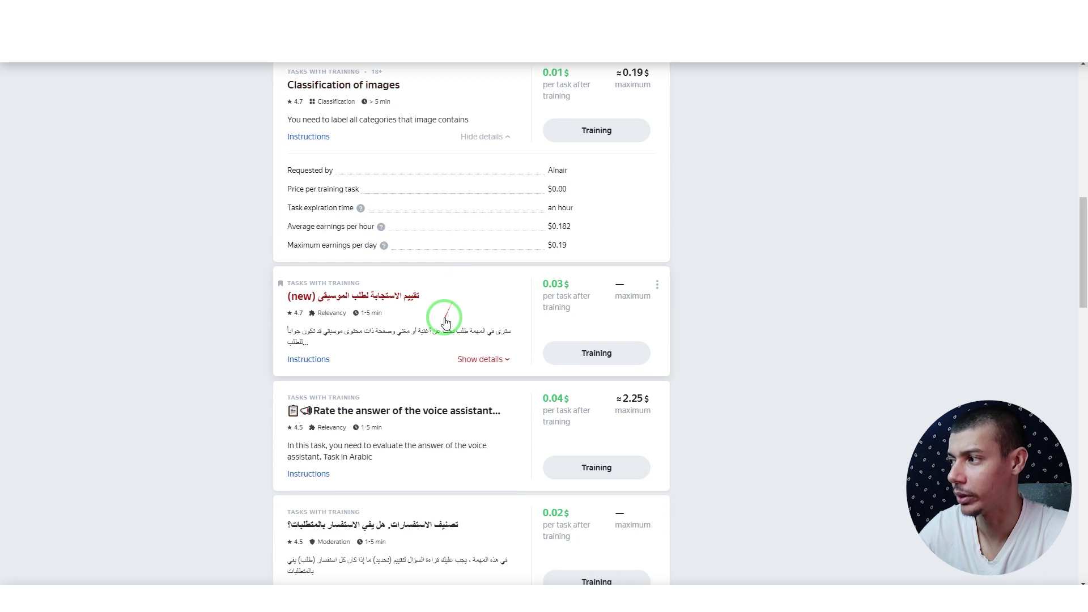
{"action": "scroll", "coordinate": [446, 322], "scroll_direction": "down", "scroll_amount": 1}
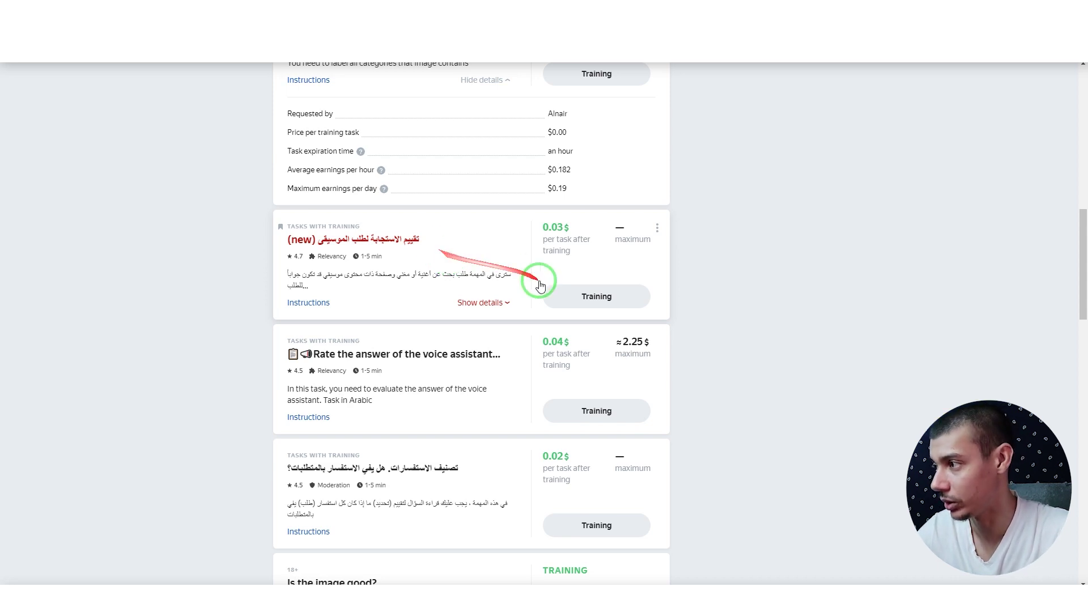
Step: Start the Arabic music-request training, close its instructions, and bring up the access captcha
{"action": "left_click", "coordinate": [554, 298]}
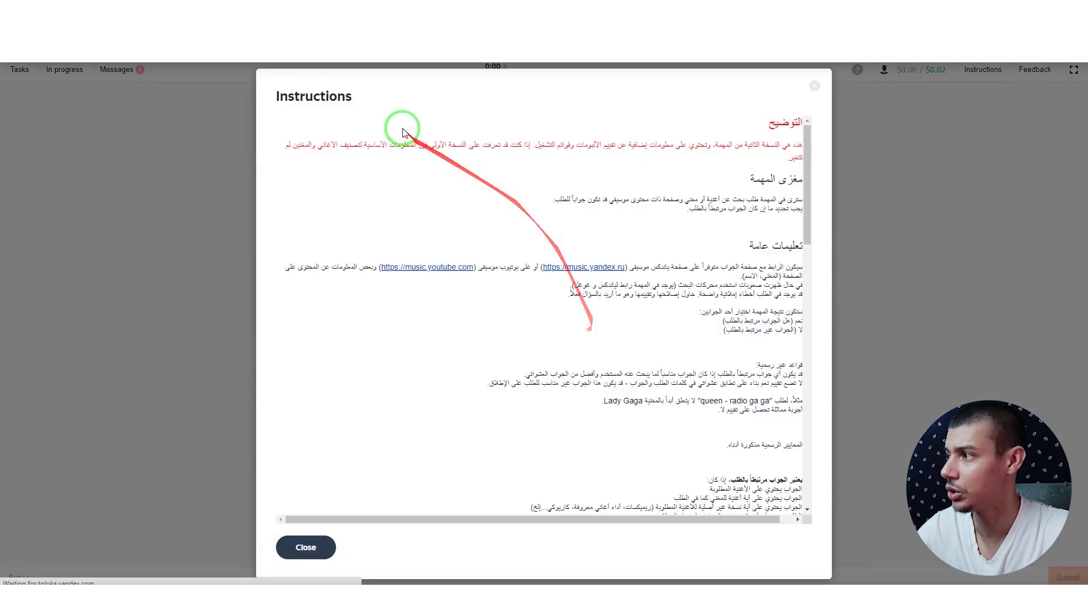
{"action": "scroll", "coordinate": [544, 352], "scroll_direction": "down", "scroll_amount": 5}
{"action": "scroll", "coordinate": [652, 294], "scroll_direction": "up", "scroll_amount": 5}
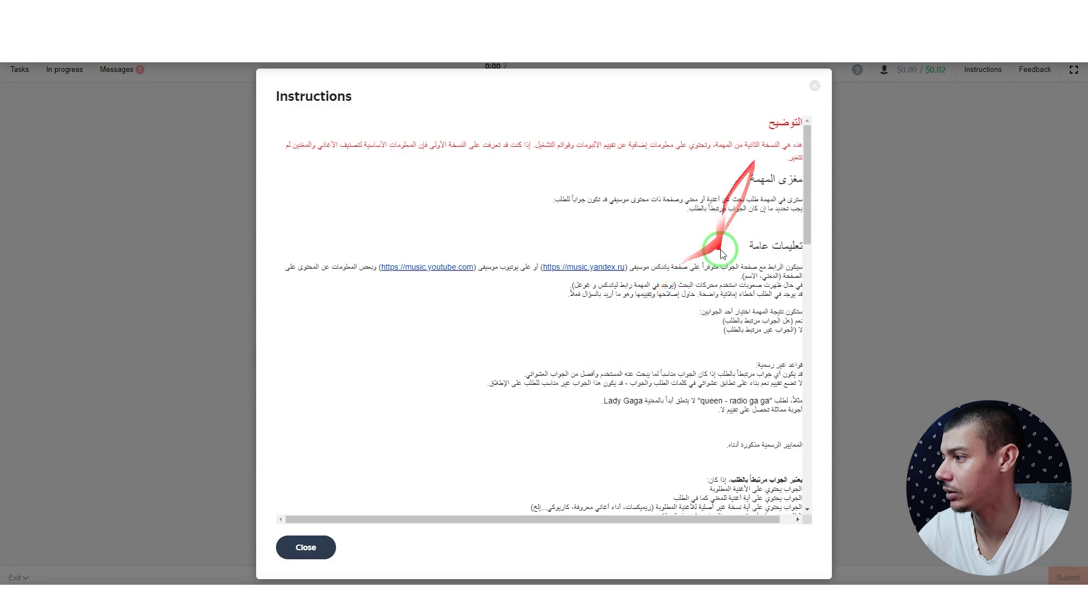
{"action": "scroll", "coordinate": [719, 301], "scroll_direction": "down", "scroll_amount": 15}
{"action": "scroll", "coordinate": [719, 305], "scroll_direction": "up", "scroll_amount": 15}
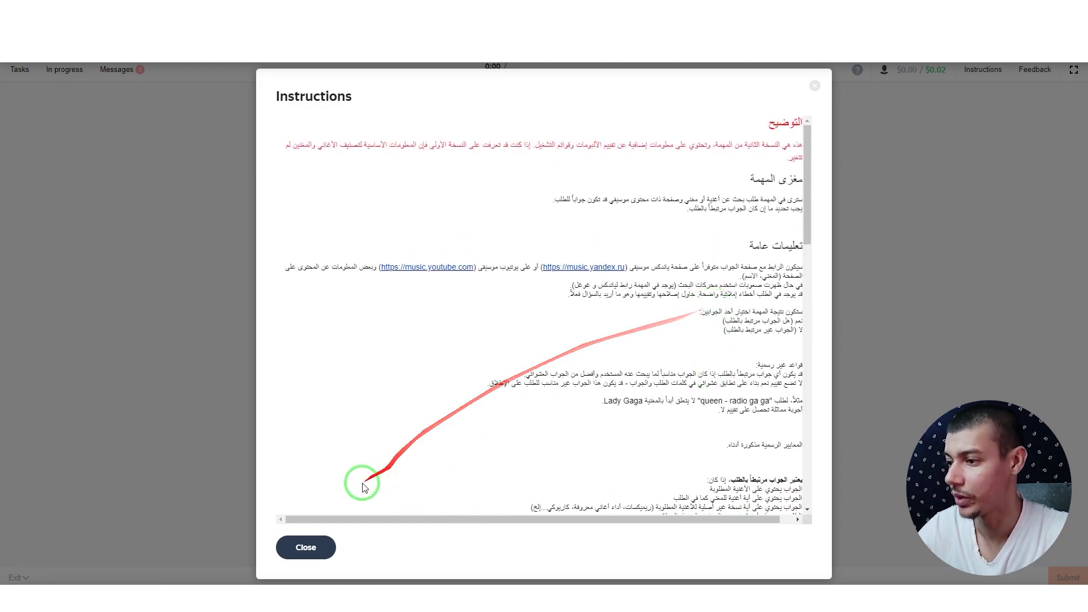
{"action": "left_click", "coordinate": [306, 546]}
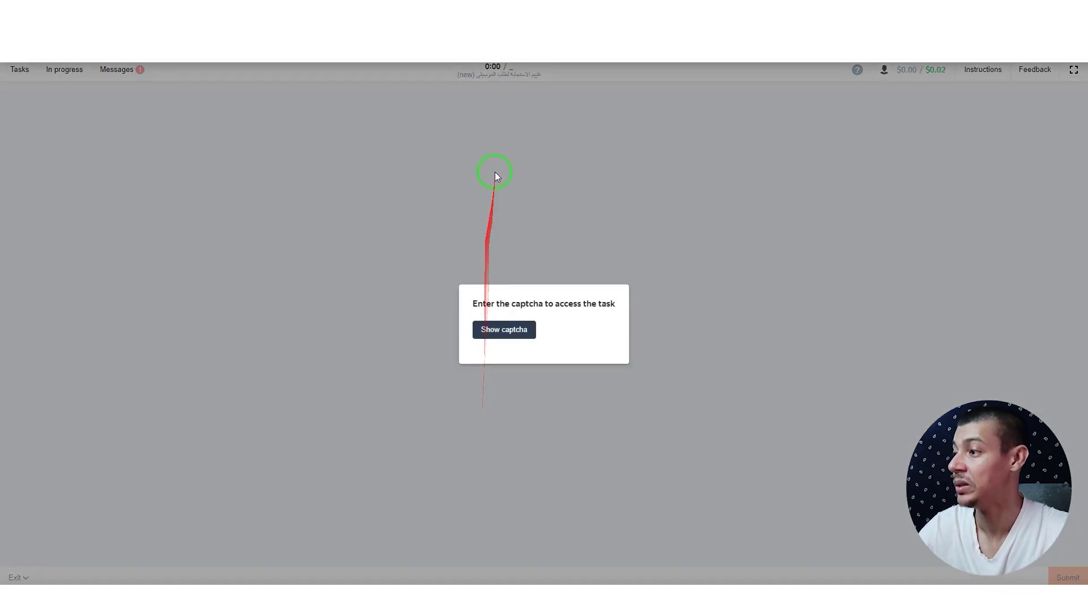
{"action": "left_click", "coordinate": [502, 328]}
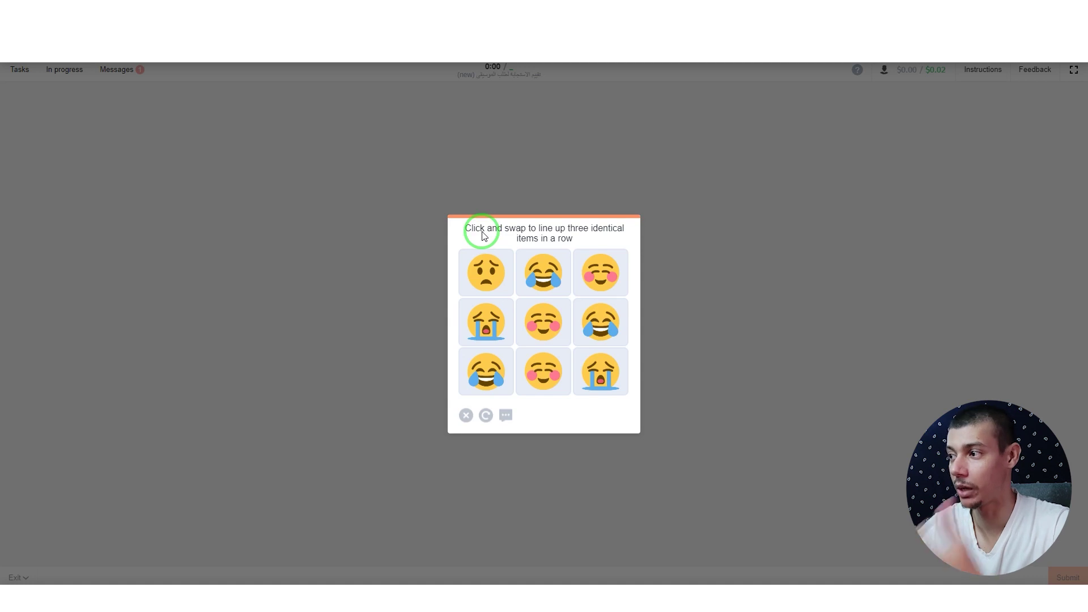
Step: Swap emoji tiles to line up three identical emoji and pass the captcha
{"action": "left_click", "coordinate": [537, 384]}
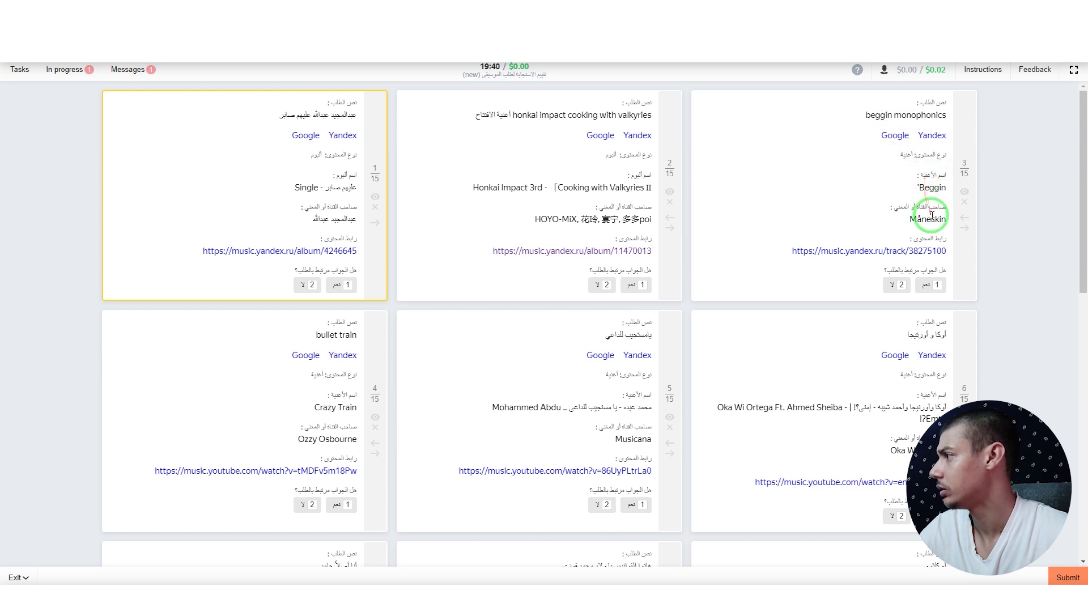
Step: Verify card 3's 'beggin monophonics' request via web search and Yandex Music, then mark it relevant
{"action": "left_click", "coordinate": [895, 135]}
{"action": "scroll", "coordinate": [270, 271], "scroll_direction": "down", "scroll_amount": 1}
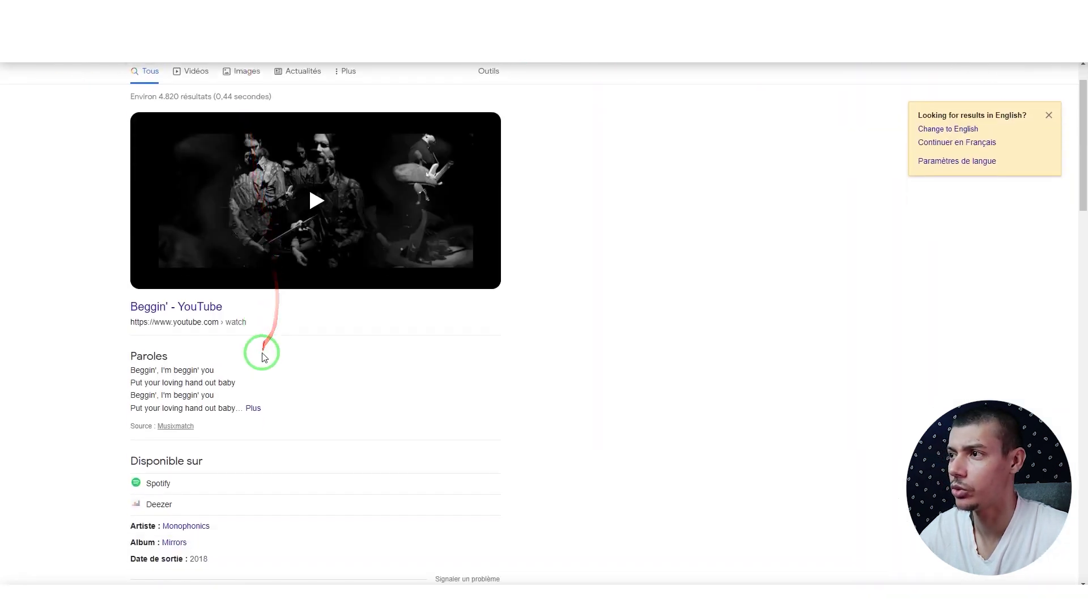
{"action": "key", "text": "ctrl+w"}
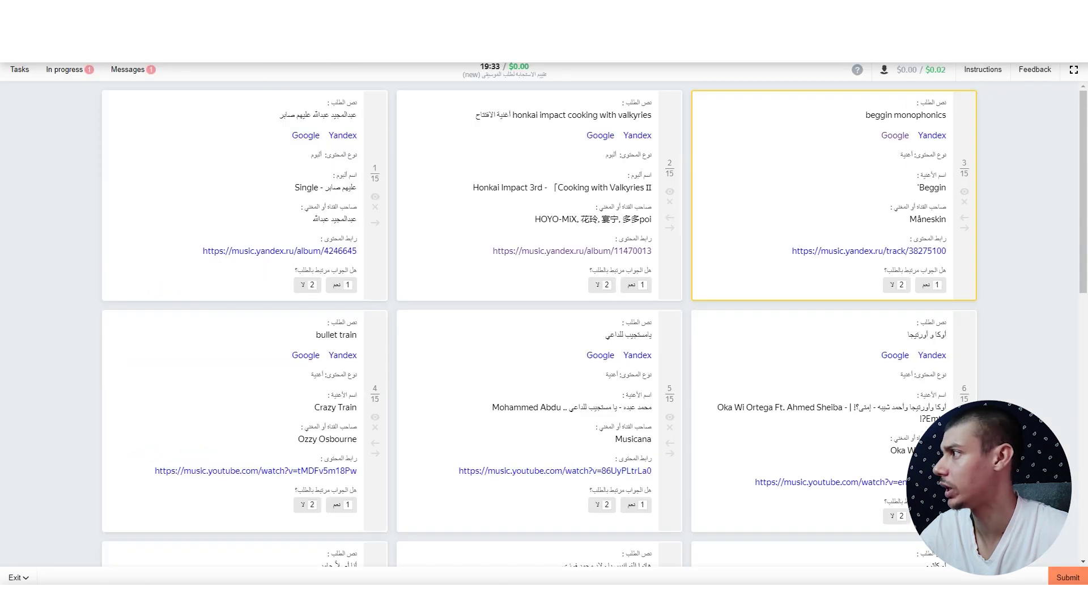
{"action": "left_click", "coordinate": [892, 251]}
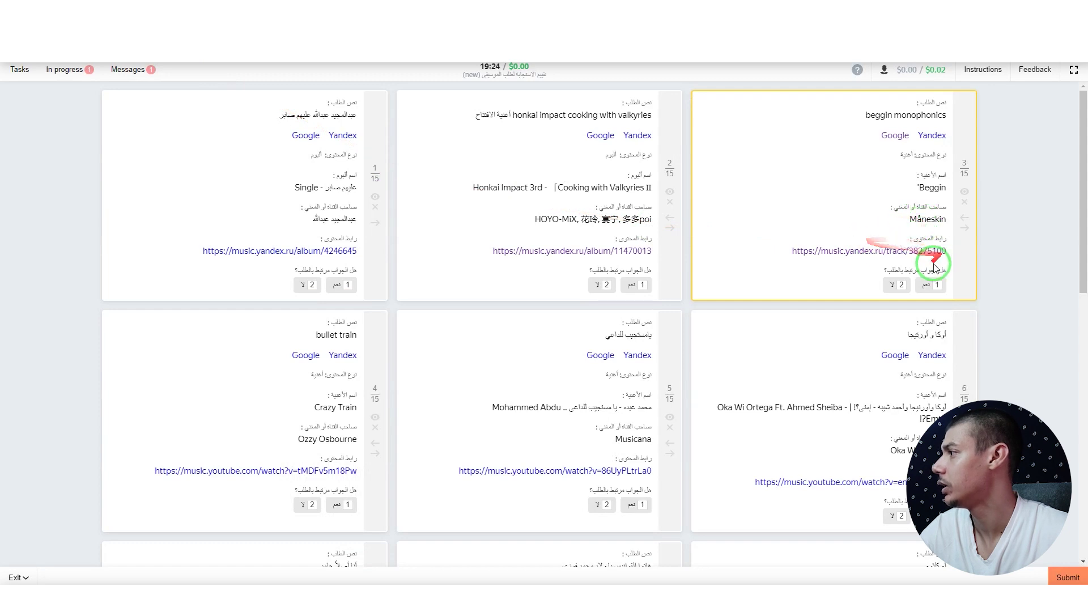
{"action": "left_click", "coordinate": [939, 284]}
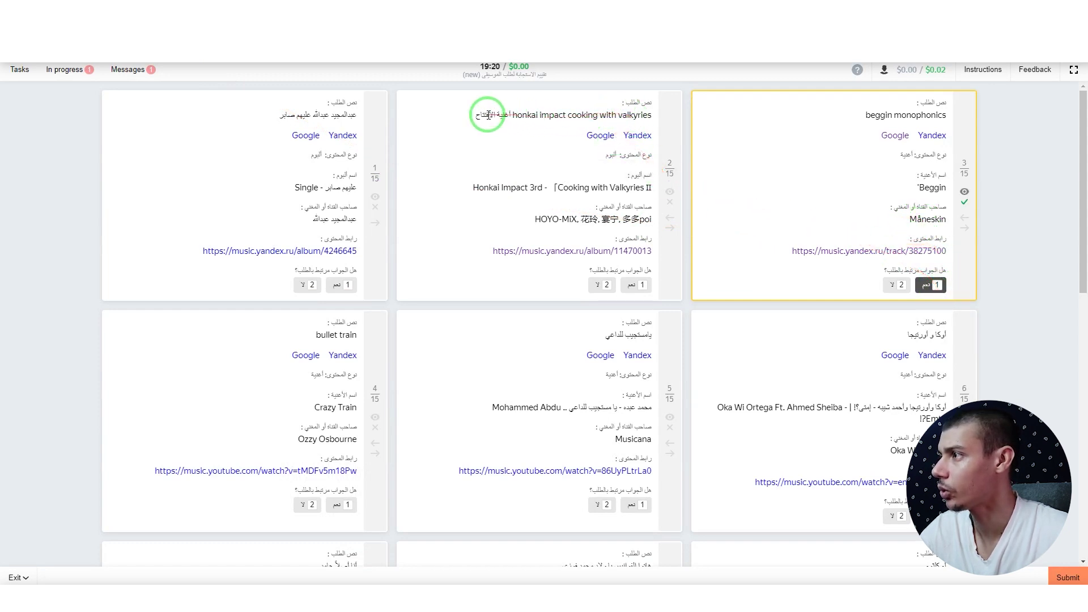
Step: Check card 2's request with a web search and mark it relevant
{"action": "left_click", "coordinate": [598, 136]}
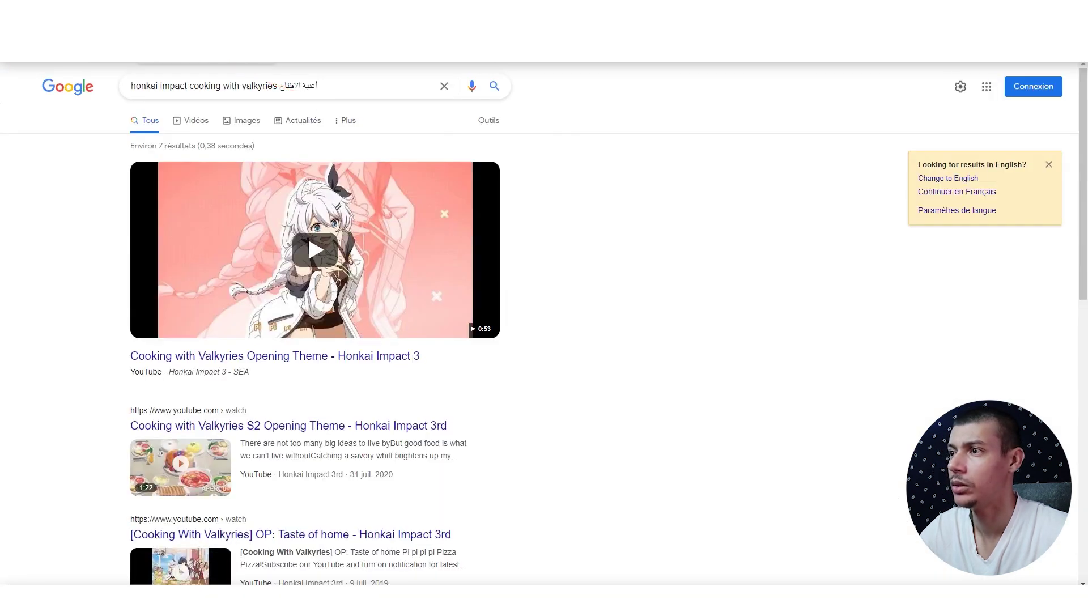
{"action": "key", "text": "ctrl+w"}
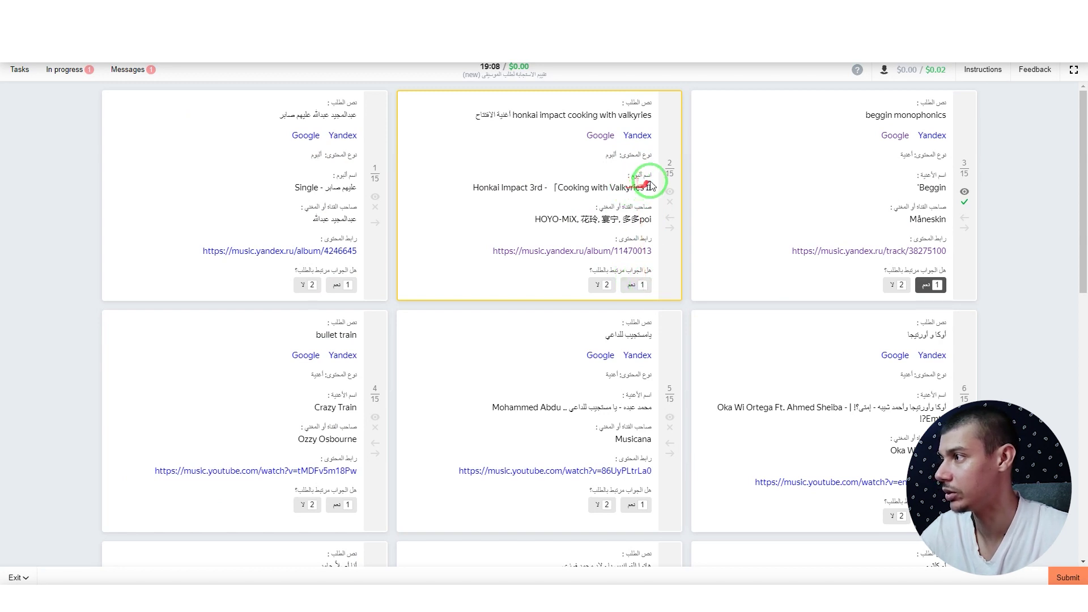
{"action": "left_click", "coordinate": [636, 284]}
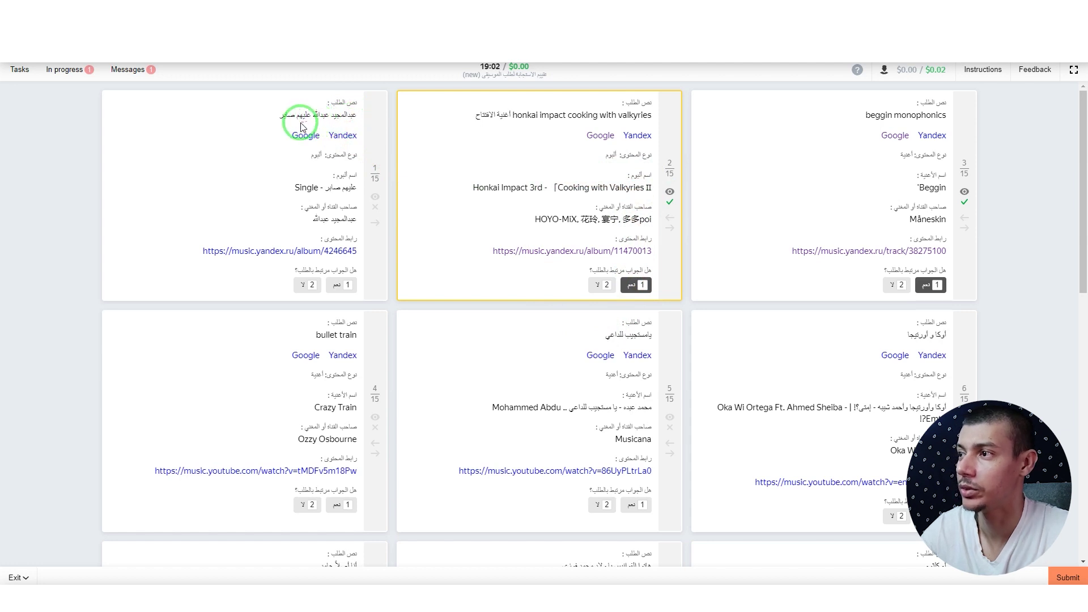
Step: Check card 1's Yandex Music album link against its request
{"action": "left_click", "coordinate": [318, 251]}
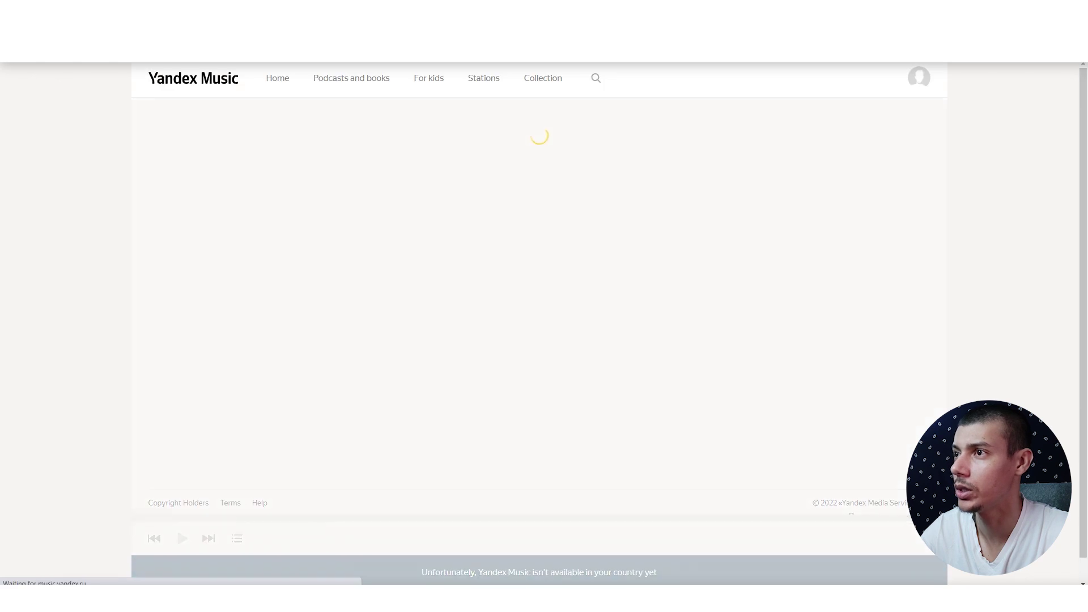
{"action": "left_click_drag", "start_coordinate": [281, 126], "coordinate": [374, 118]}
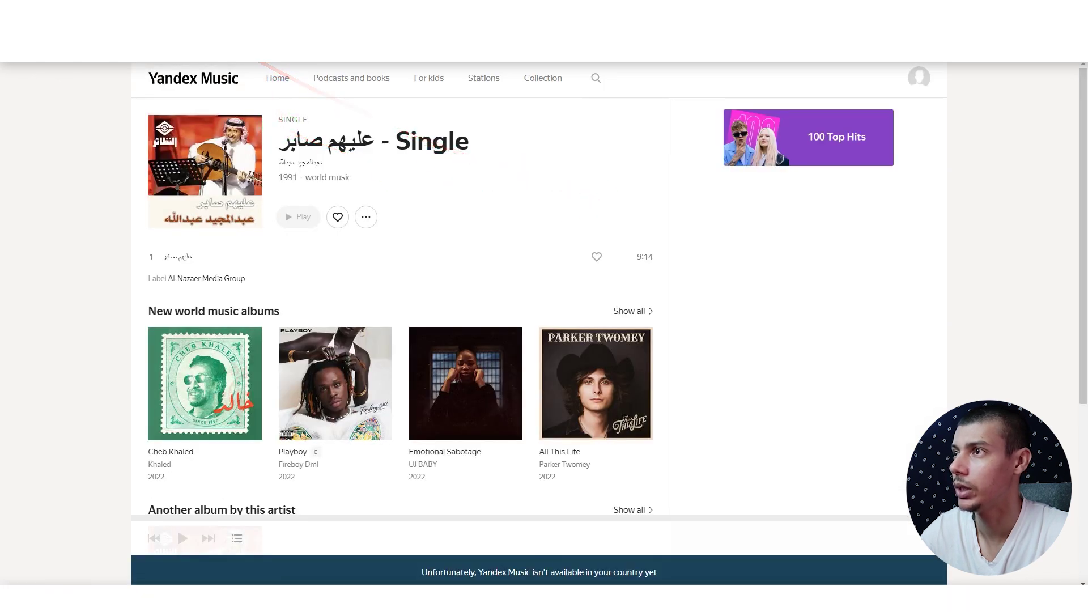
{"action": "key", "text": "ctrl+w"}
{"action": "left_click_drag", "start_coordinate": [244, 180], "coordinate": [339, 284]}
Step: Mark cards 1 and 13 as relevant and submit the training answers
{"action": "left_click", "coordinate": [339, 284]}
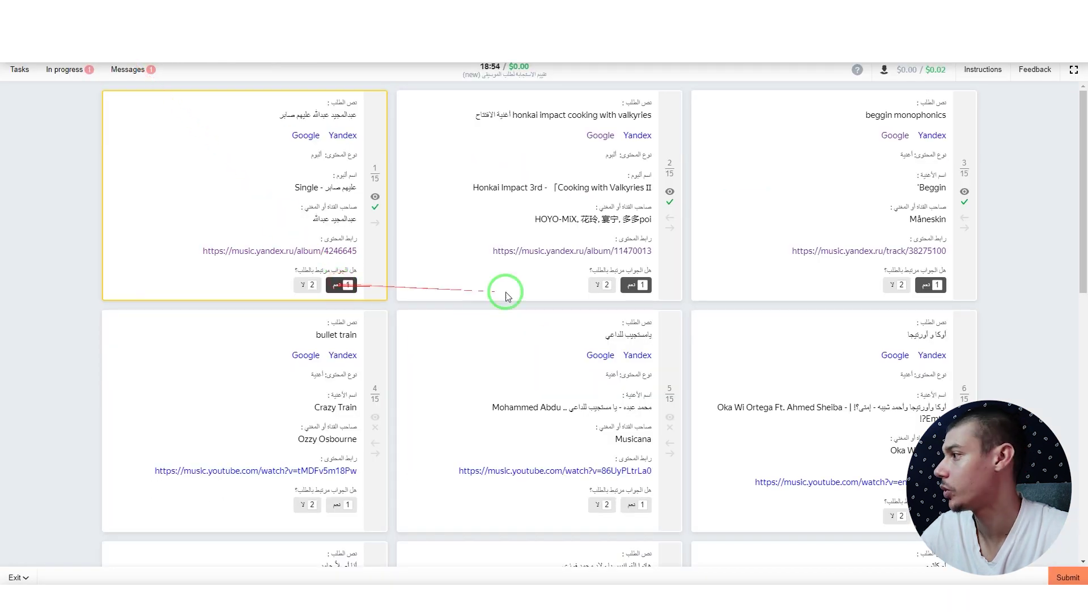
{"action": "scroll", "coordinate": [733, 345], "scroll_direction": "down", "scroll_amount": 1}
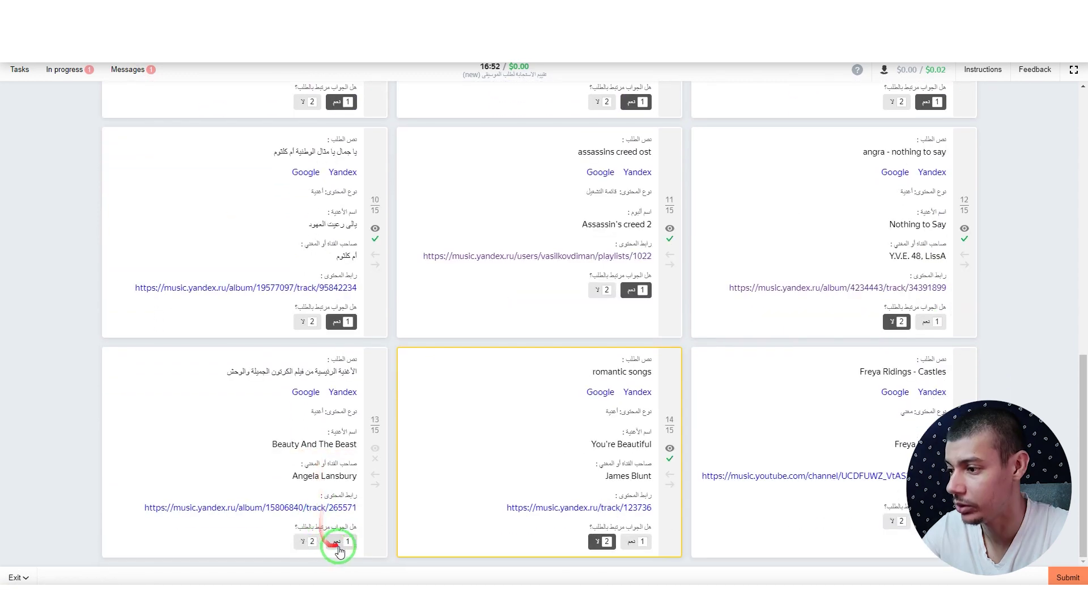
{"action": "left_click", "coordinate": [342, 541]}
{"action": "left_click", "coordinate": [1069, 578]}
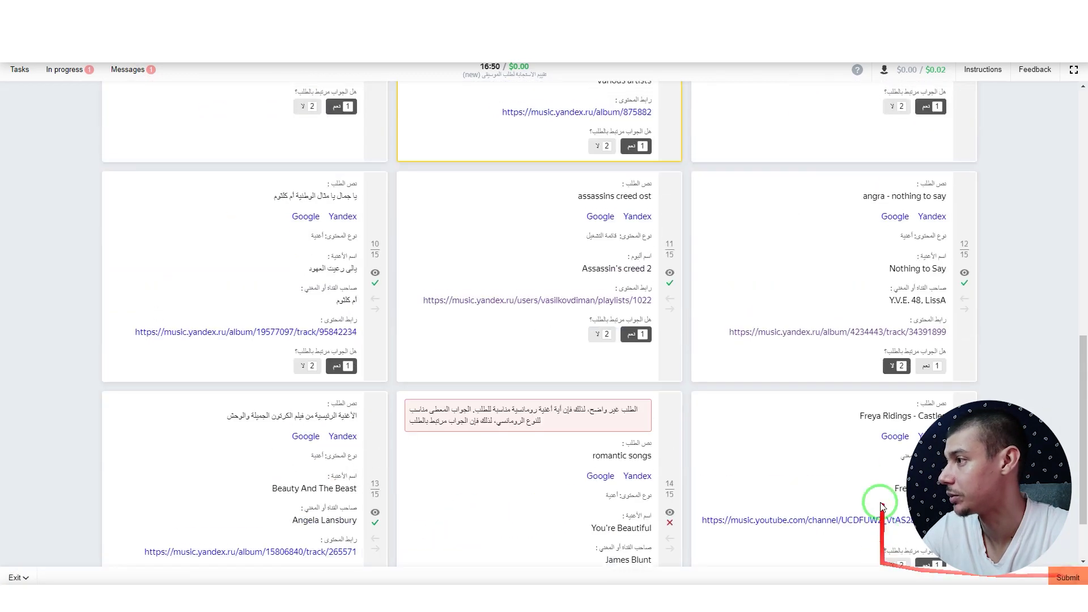
Step: Switch card 14 to 1 نعم, resubmit to pass with 87 of 100, and return to the tasks list
{"action": "mouse_move", "coordinate": [882, 481]}
{"action": "left_mouse_down"}
{"action": "mouse_move", "coordinate": [594, 214]}
{"action": "mouse_move", "coordinate": [612, 225]}
{"action": "left_mouse_up"}
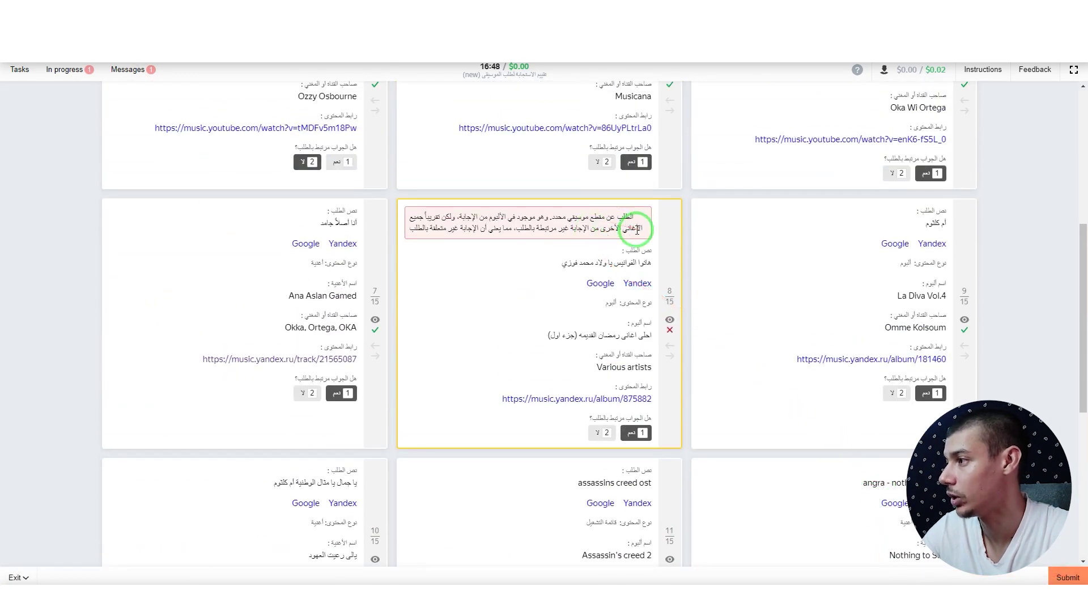
{"action": "scroll", "coordinate": [607, 303], "scroll_direction": "up", "scroll_amount": 6}
{"action": "scroll", "coordinate": [626, 311], "scroll_direction": "down", "scroll_amount": 6}
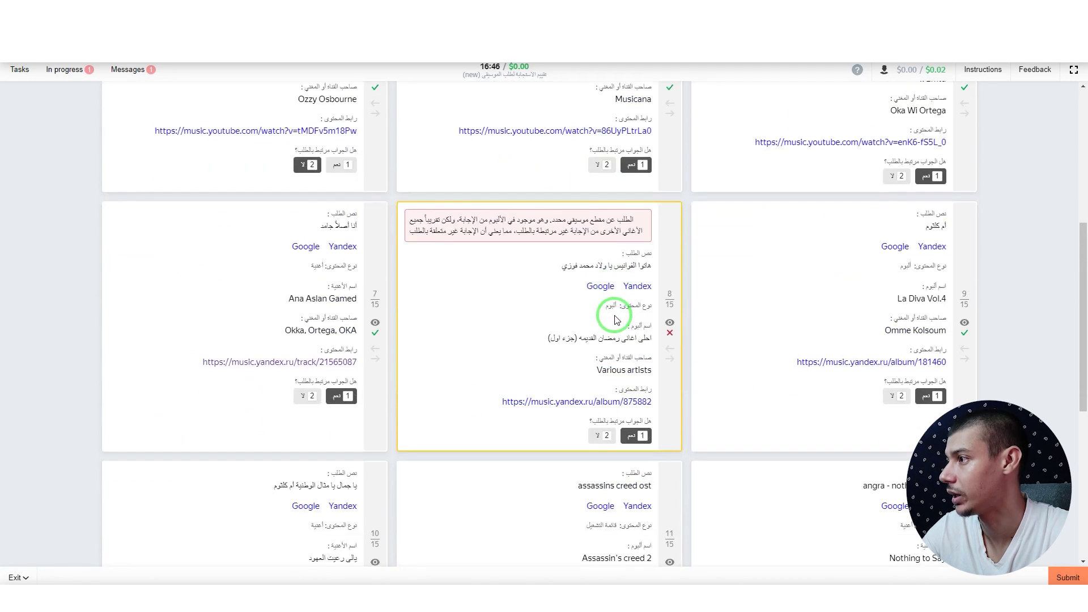
{"action": "left_click_drag", "start_coordinate": [620, 308], "coordinate": [628, 230]}
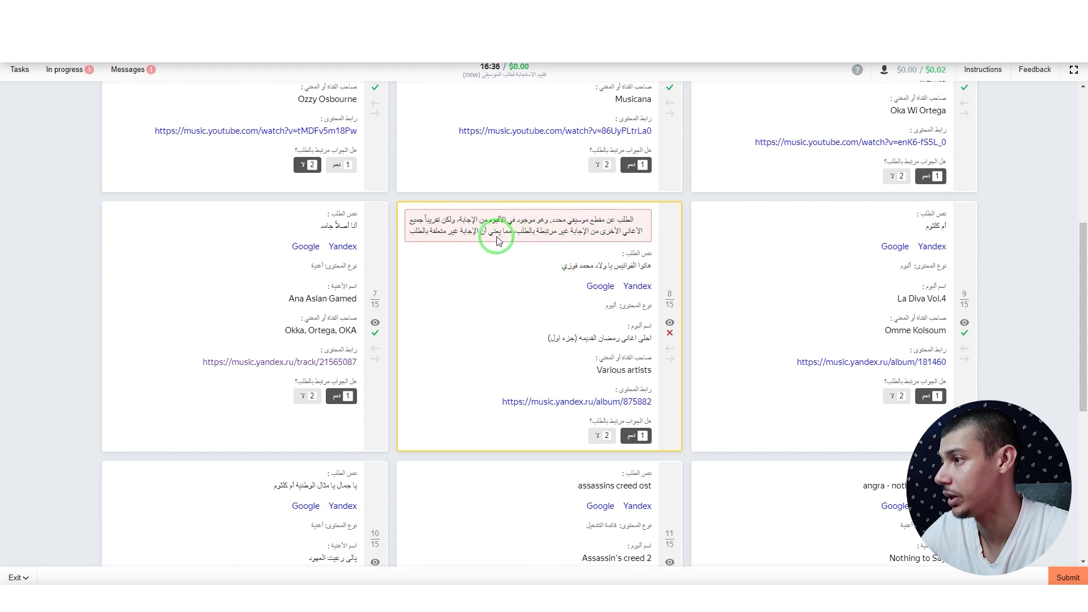
{"action": "scroll", "coordinate": [481, 272], "scroll_direction": "down", "scroll_amount": 1}
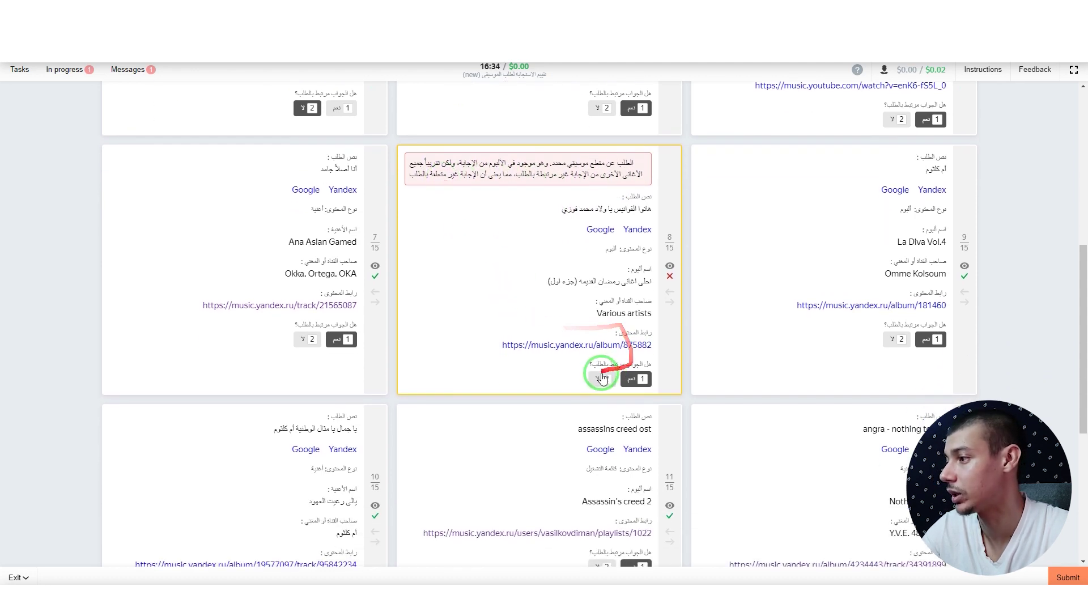
{"action": "scroll", "coordinate": [688, 413], "scroll_direction": "down", "scroll_amount": 5}
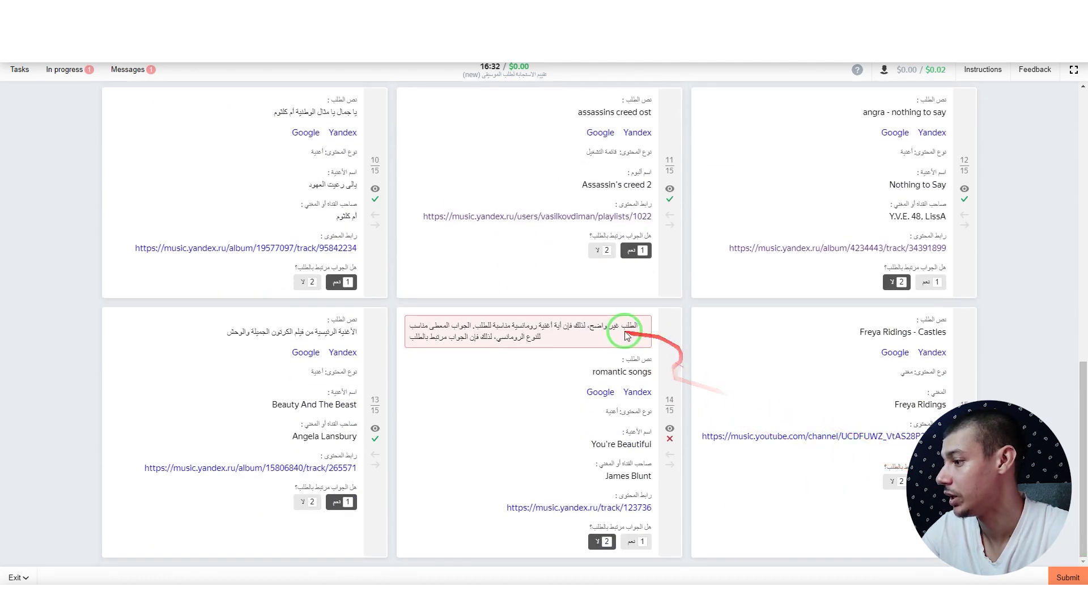
{"action": "left_click", "coordinate": [629, 542]}
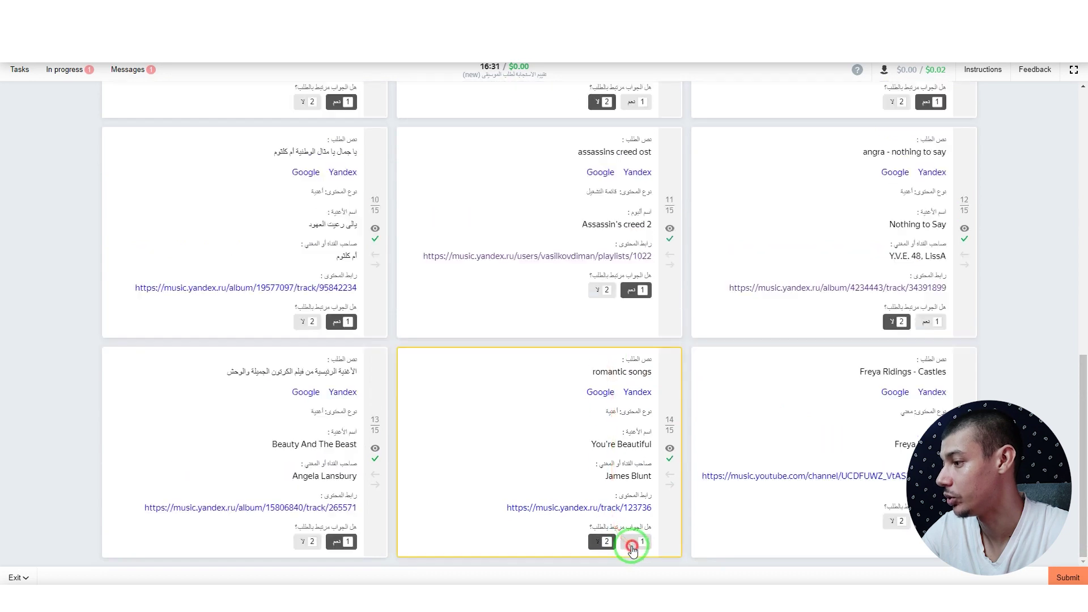
{"action": "left_click", "coordinate": [1069, 578]}
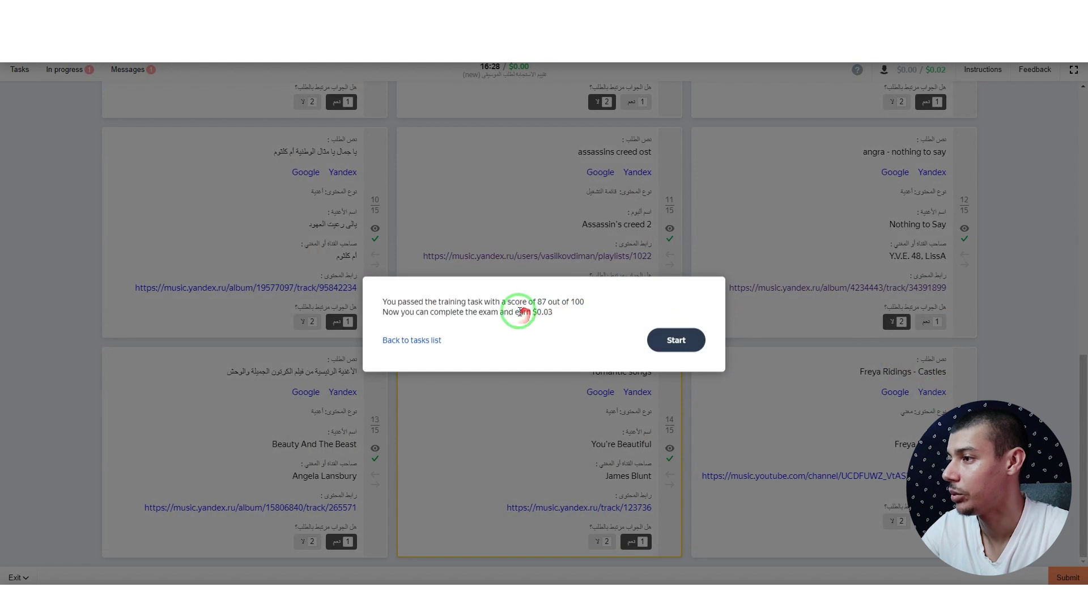
{"action": "left_click", "coordinate": [678, 340]}
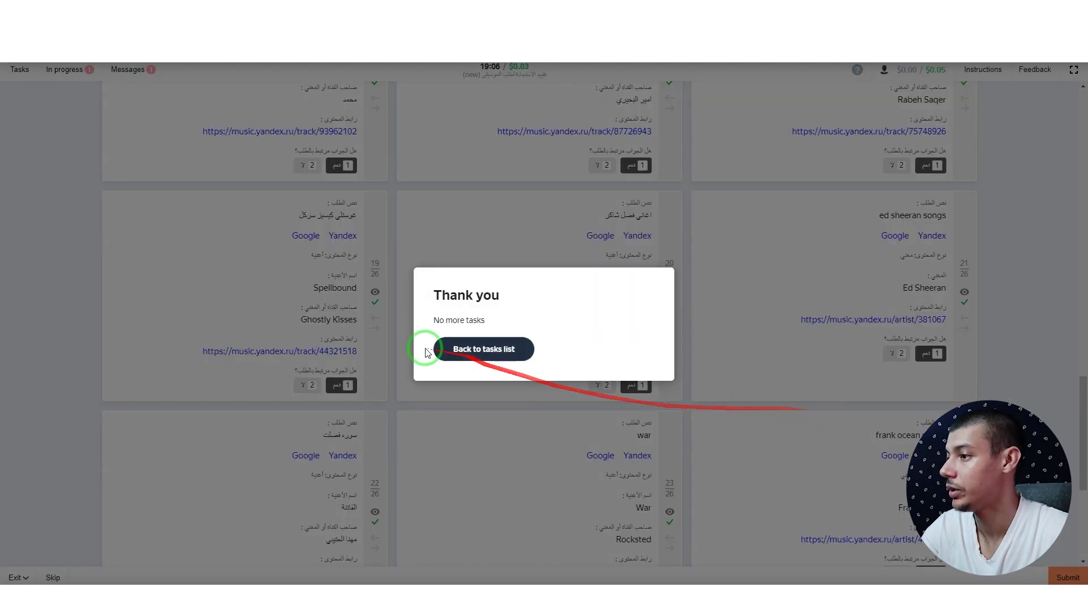
{"action": "left_click", "coordinate": [476, 349]}
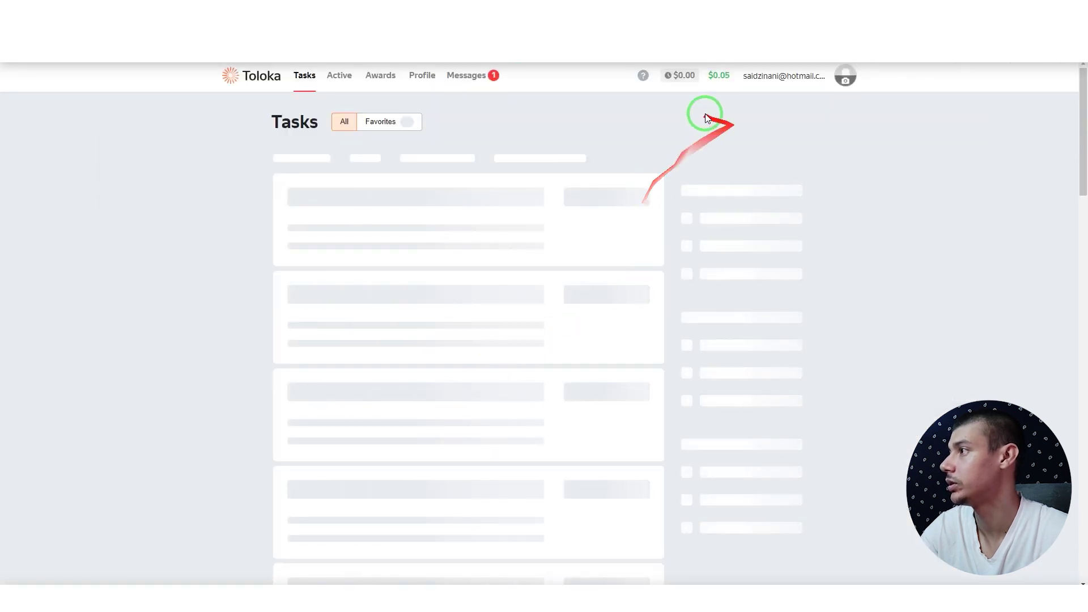
{"action": "scroll", "coordinate": [558, 305], "scroll_direction": "down", "scroll_amount": 10}
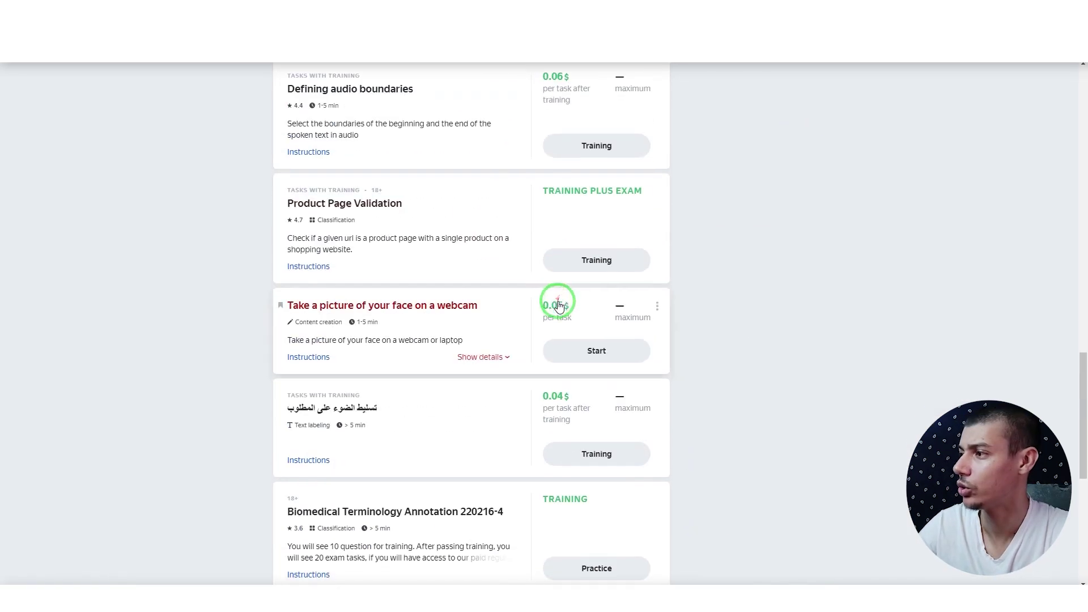
{"action": "scroll", "coordinate": [567, 306], "scroll_direction": "down", "scroll_amount": 7}
{"action": "scroll", "coordinate": [633, 350], "scroll_direction": "up", "scroll_amount": 6}
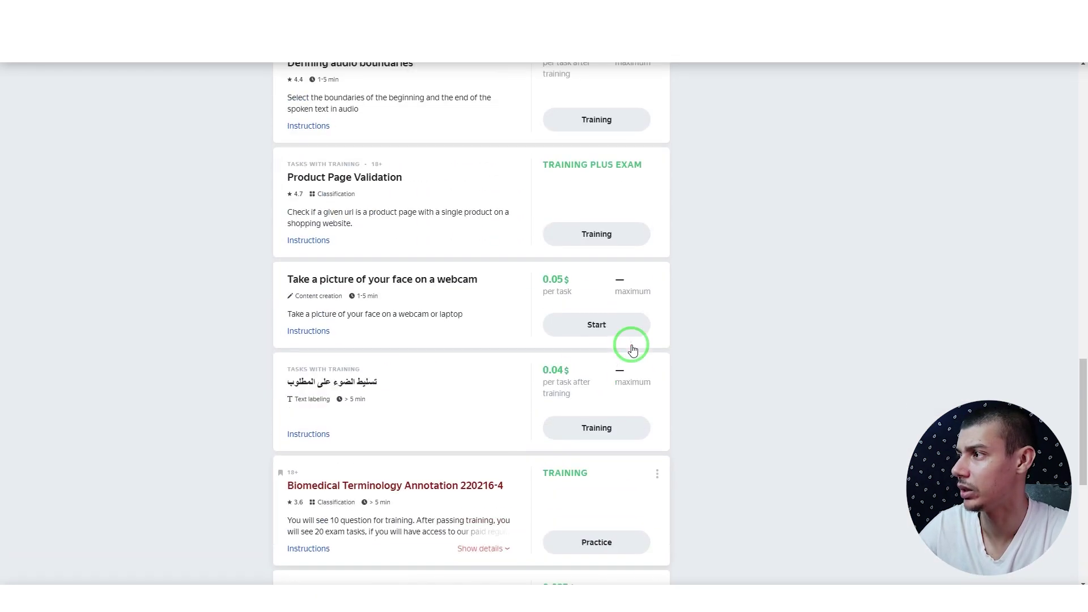
{"action": "scroll", "coordinate": [633, 350], "scroll_direction": "up", "scroll_amount": 9}
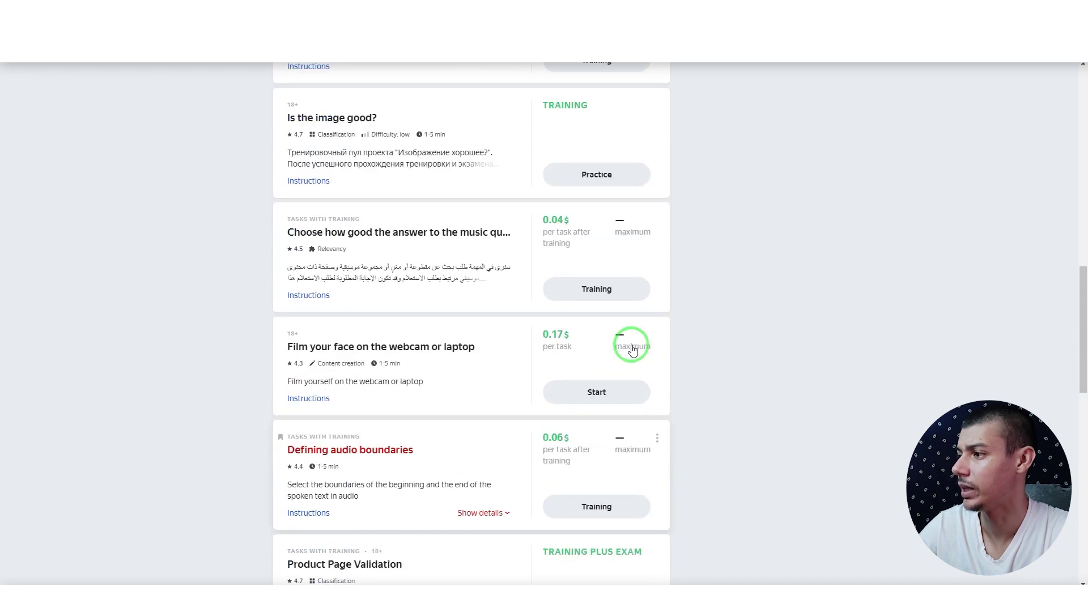
{"action": "scroll", "coordinate": [633, 357], "scroll_direction": "up", "scroll_amount": 10}
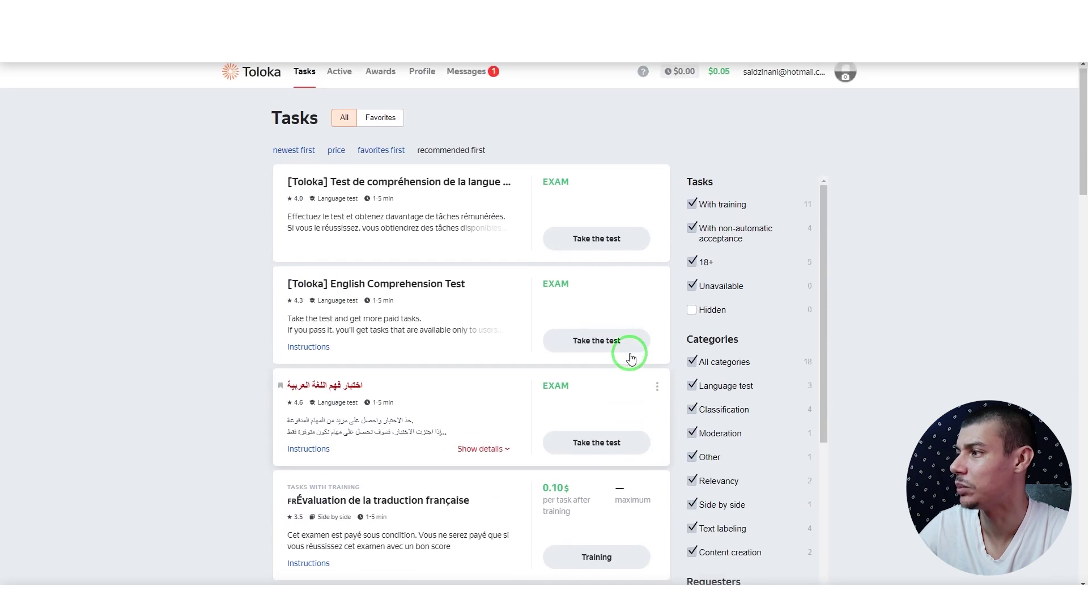
{"action": "scroll", "coordinate": [587, 377], "scroll_direction": "down", "scroll_amount": 5}
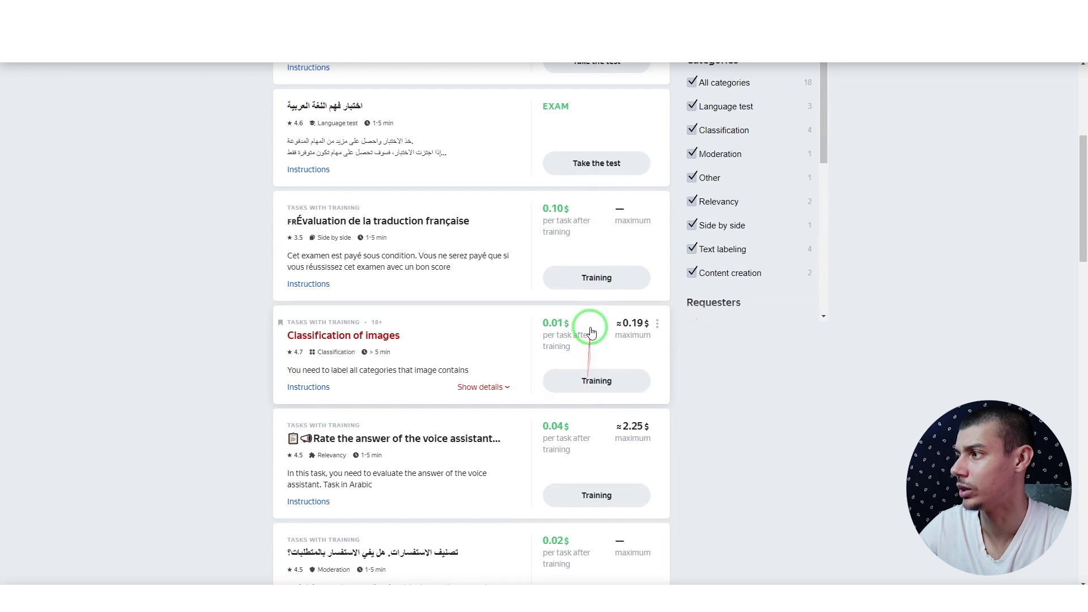
{"action": "scroll", "coordinate": [576, 311], "scroll_direction": "down", "scroll_amount": 5}
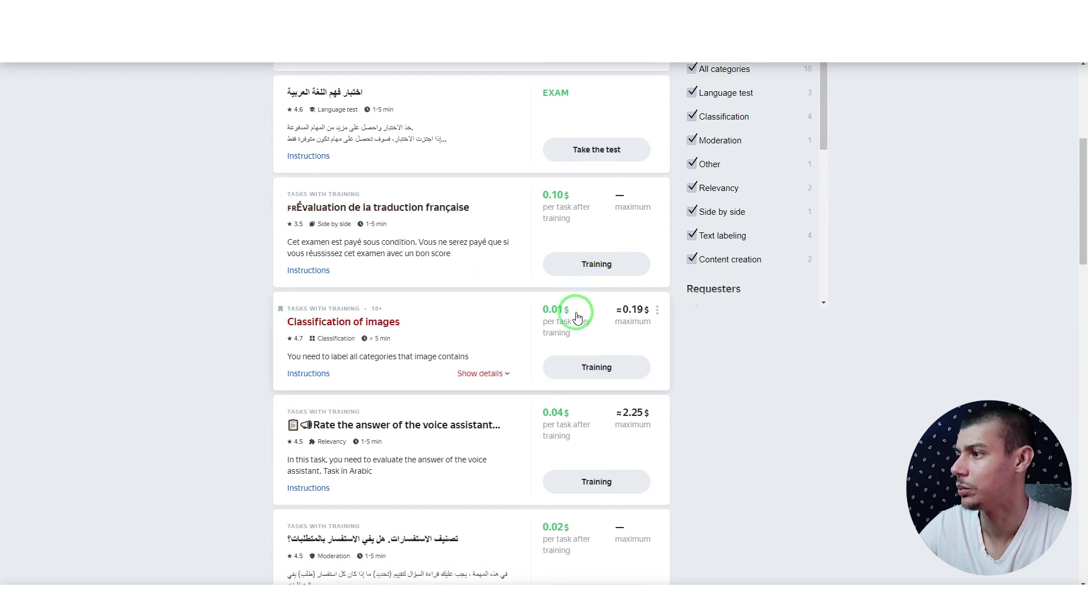
{"action": "scroll", "coordinate": [576, 314], "scroll_direction": "up", "scroll_amount": 6}
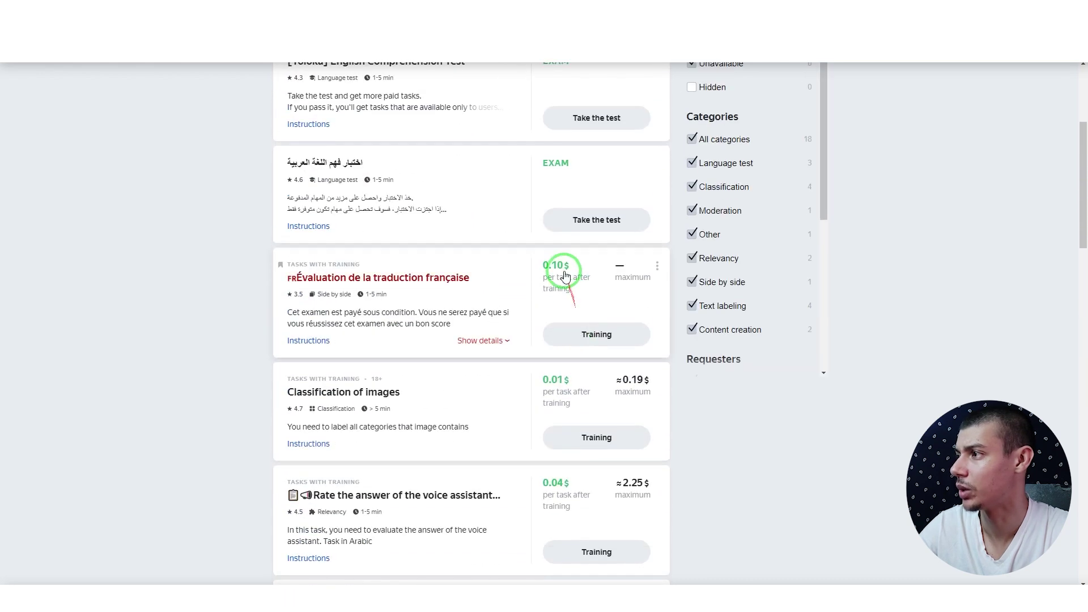
{"action": "scroll", "coordinate": [589, 334], "scroll_direction": "down", "scroll_amount": 11}
{"action": "scroll", "coordinate": [595, 359], "scroll_direction": "down", "scroll_amount": 11}
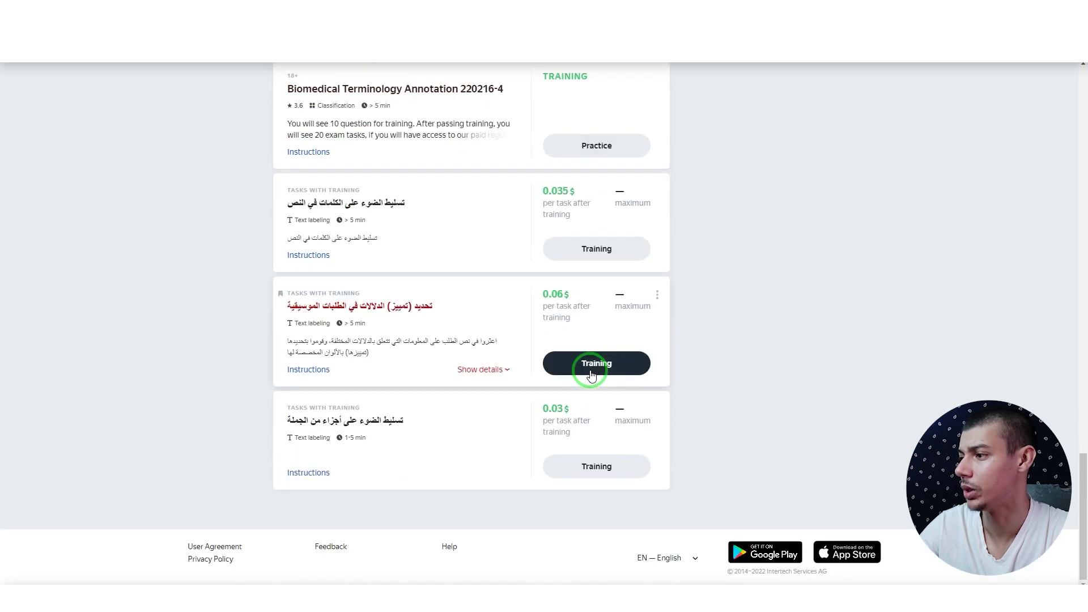
{"action": "scroll", "coordinate": [595, 482], "scroll_direction": "up", "scroll_amount": 1}
{"action": "scroll", "coordinate": [740, 434], "scroll_direction": "up", "scroll_amount": 20}
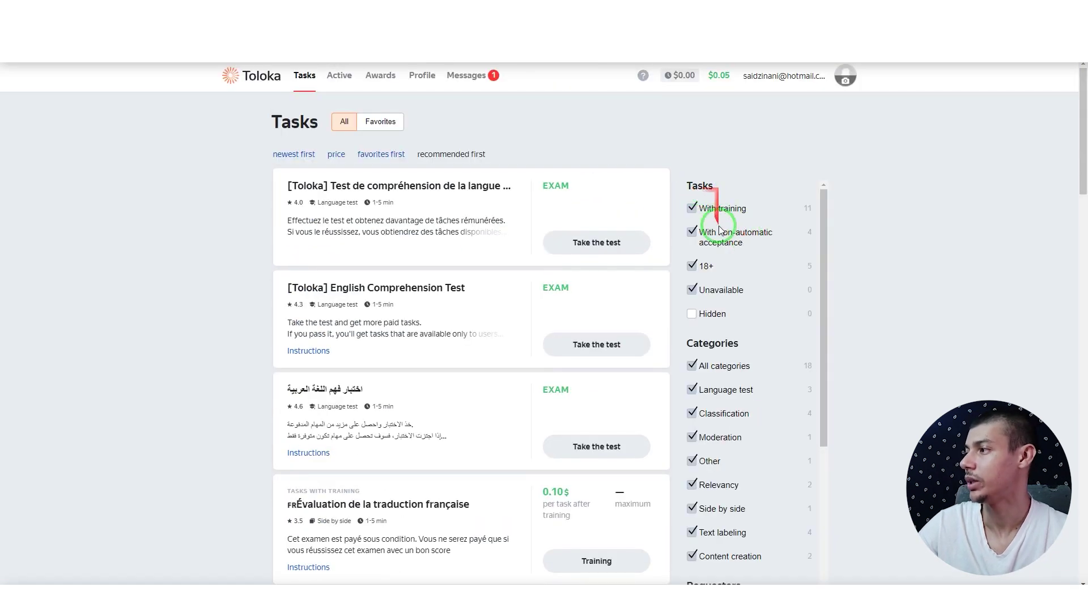
{"action": "scroll", "coordinate": [718, 218], "scroll_direction": "down", "scroll_amount": 3}
{"action": "scroll", "coordinate": [724, 280], "scroll_direction": "up", "scroll_amount": 3}
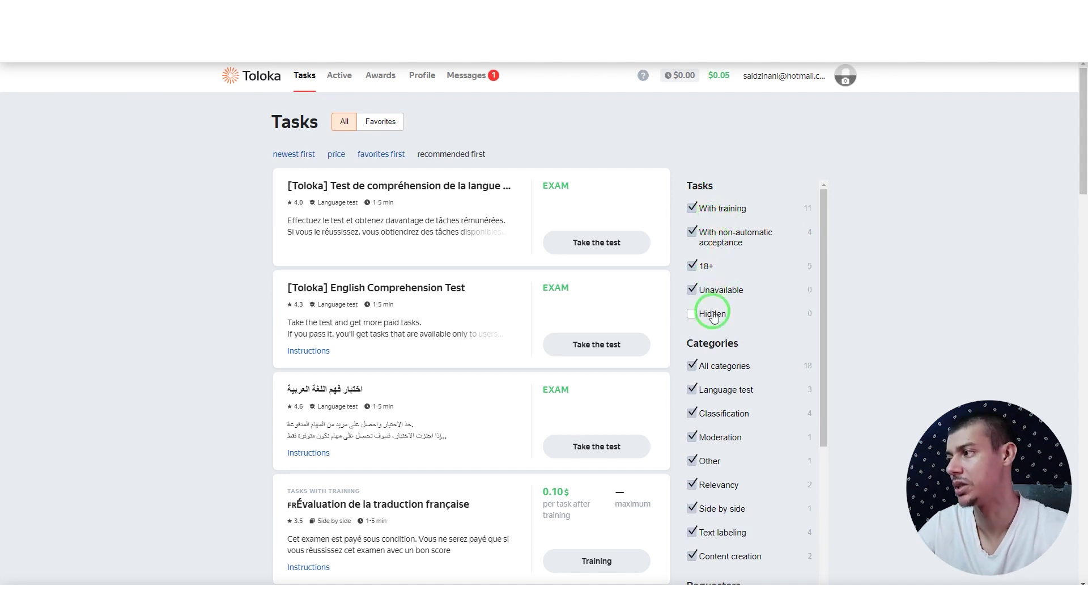
Step: Uncheck the 18+ filter so adult tasks are excluded from the list
{"action": "mouse_move", "coordinate": [713, 318]}
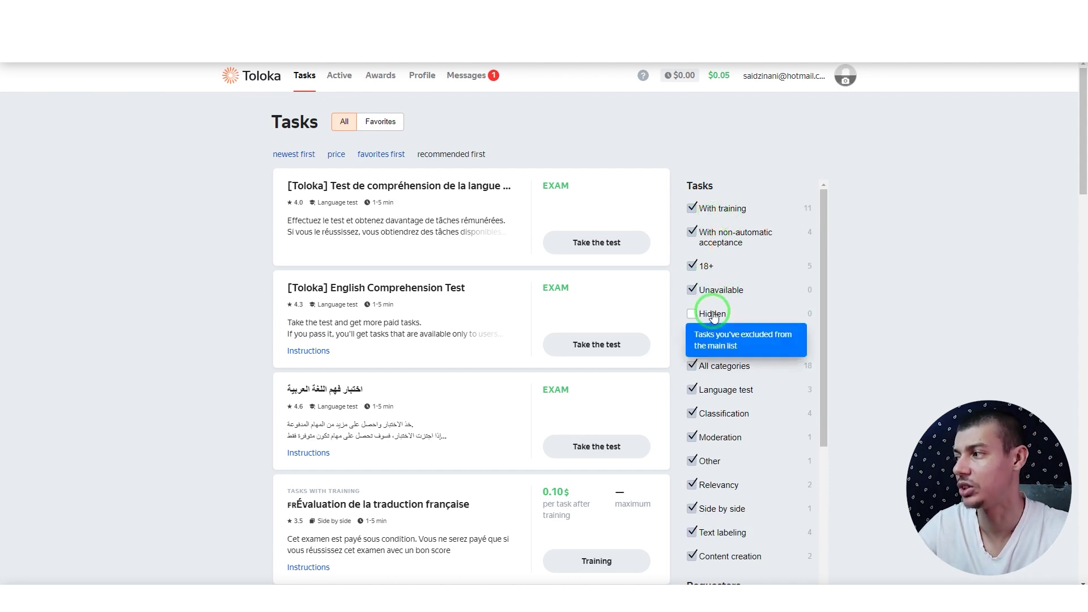
{"action": "left_click", "coordinate": [710, 273]}
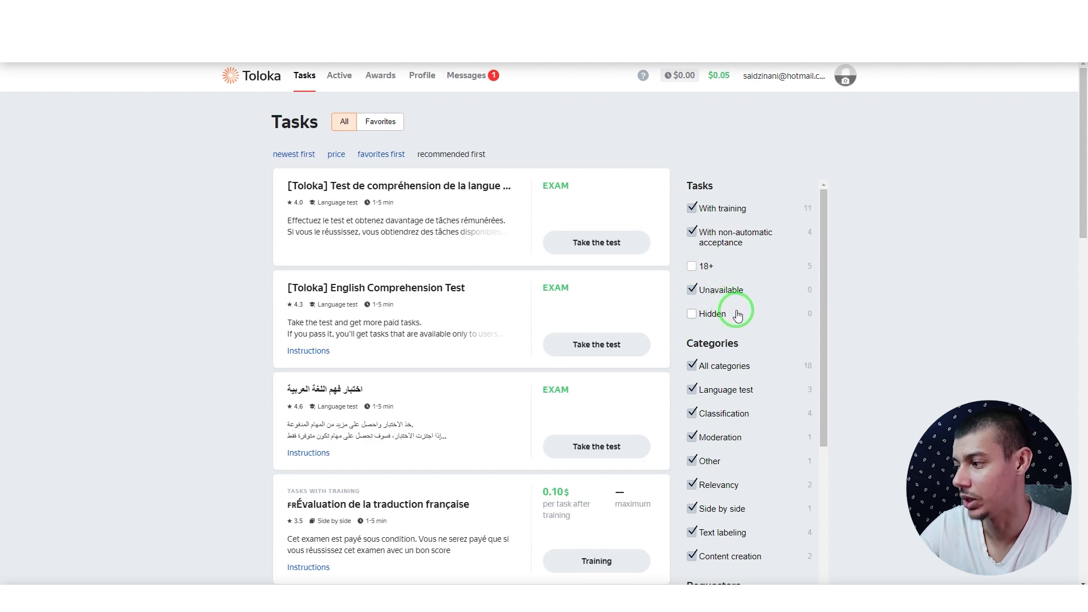
{"action": "scroll", "coordinate": [737, 315], "scroll_direction": "down", "scroll_amount": 5}
{"action": "scroll", "coordinate": [741, 364], "scroll_direction": "up", "scroll_amount": 5}
Step: Try newest-first and price sorting, then settle on recommended-first ordering
{"action": "left_click", "coordinate": [336, 154]}
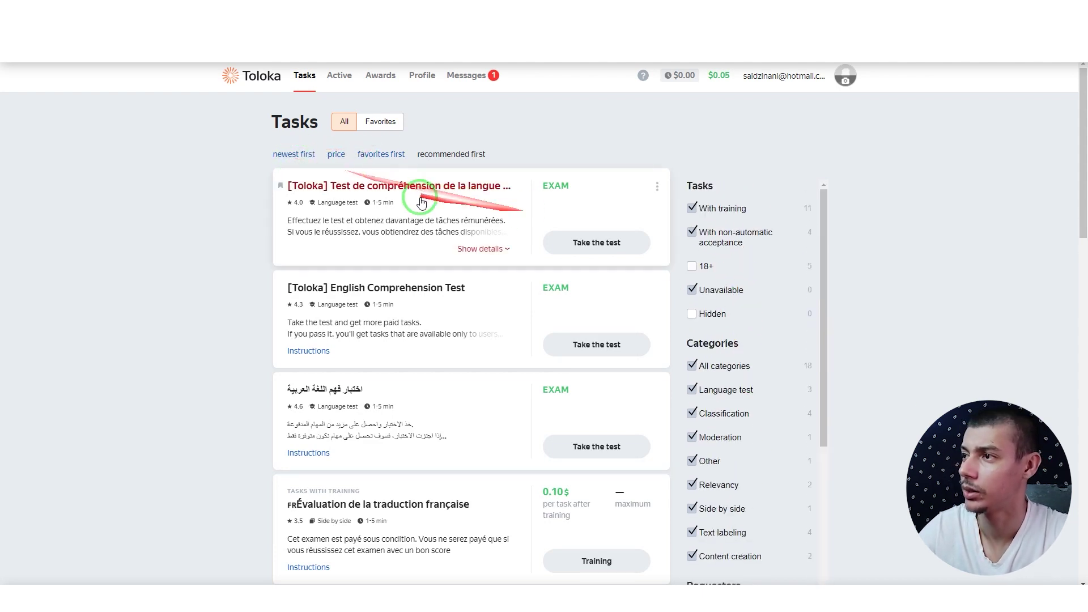
{"action": "left_click", "coordinate": [294, 154]}
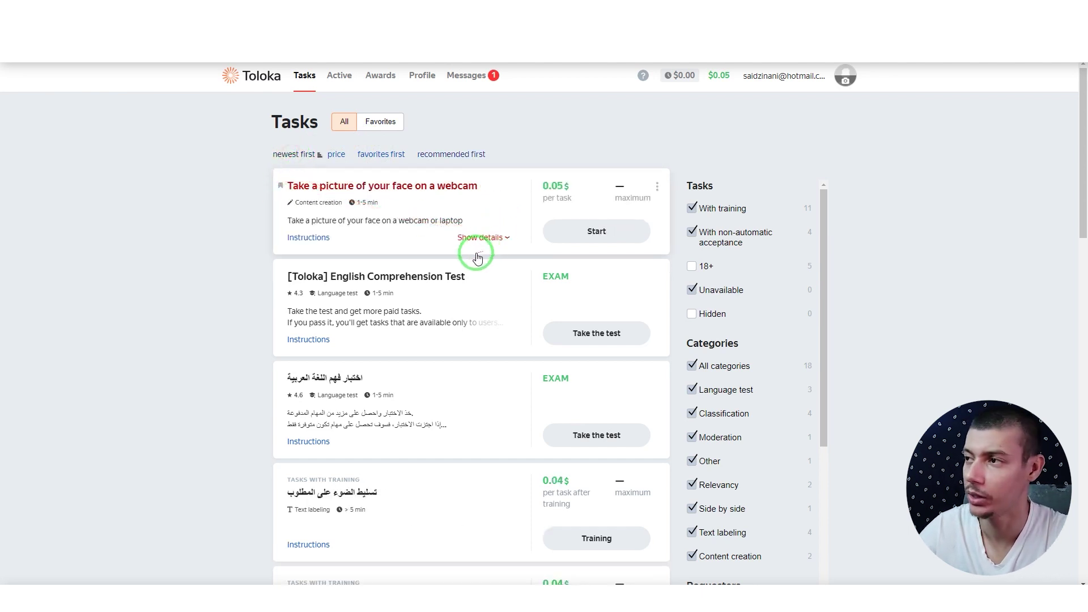
{"action": "left_click", "coordinate": [339, 155]}
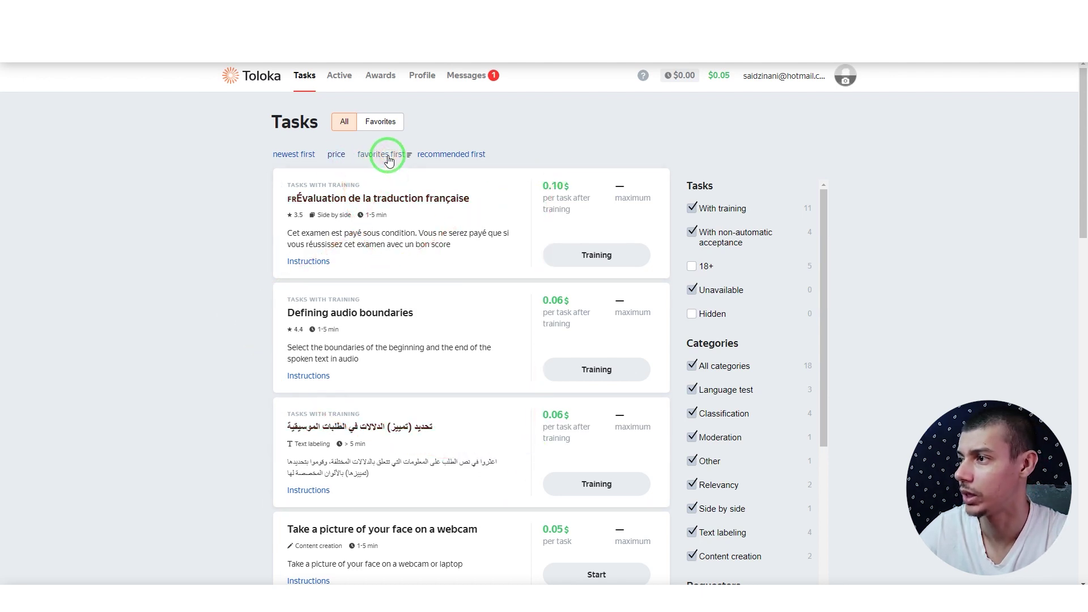
{"action": "left_click", "coordinate": [439, 154]}
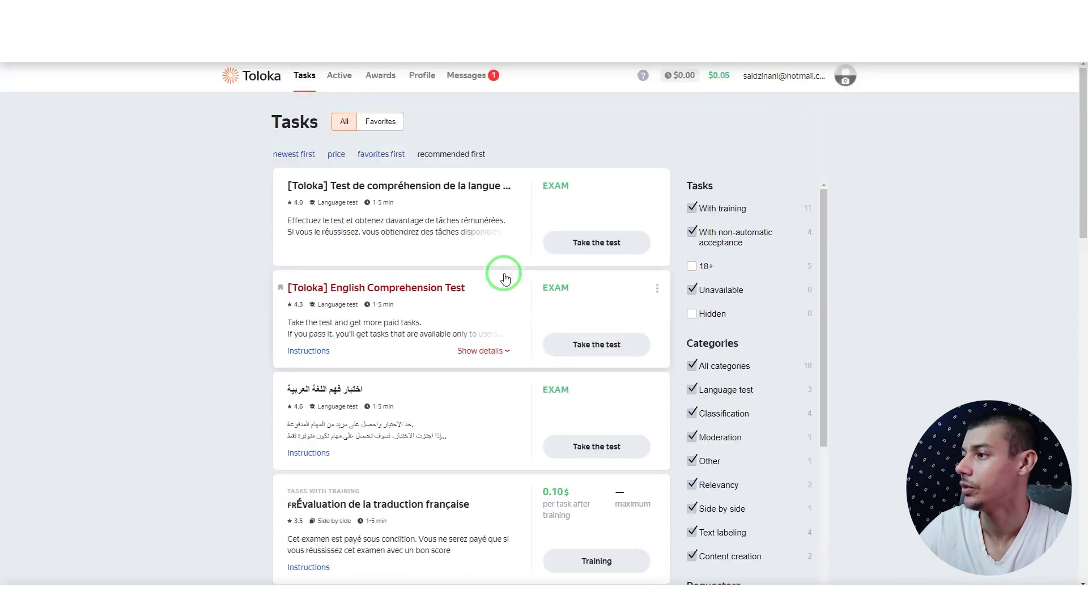
{"action": "scroll", "coordinate": [498, 274], "scroll_direction": "down", "scroll_amount": 5}
{"action": "scroll", "coordinate": [498, 278], "scroll_direction": "up", "scroll_amount": 5}
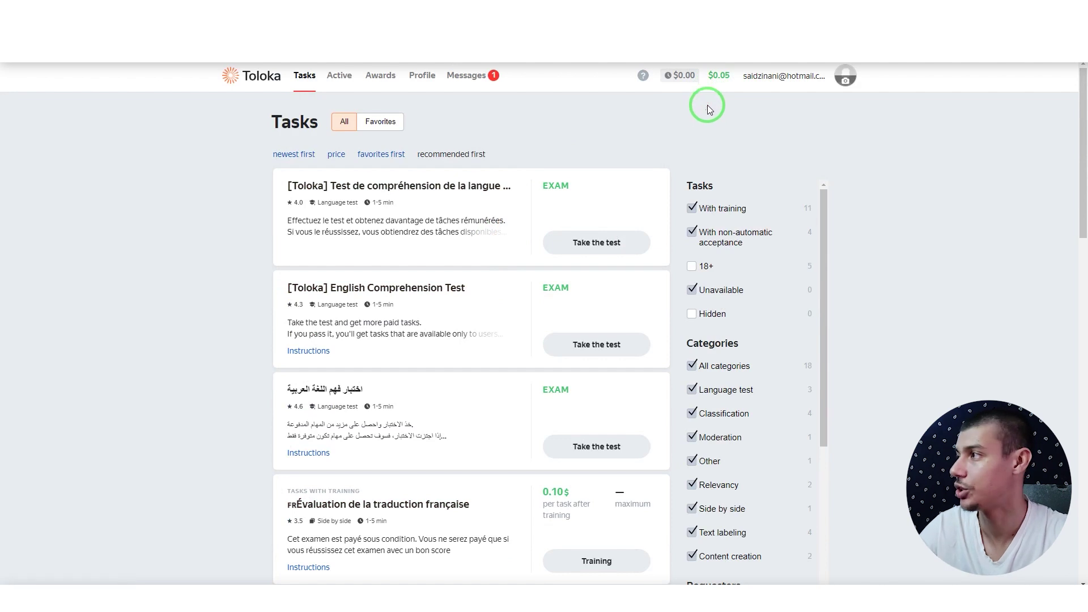
Step: Open My money from the $0.05 header balance and scroll to the PayPal, Papara and Payoneer options
{"action": "left_click", "coordinate": [719, 77]}
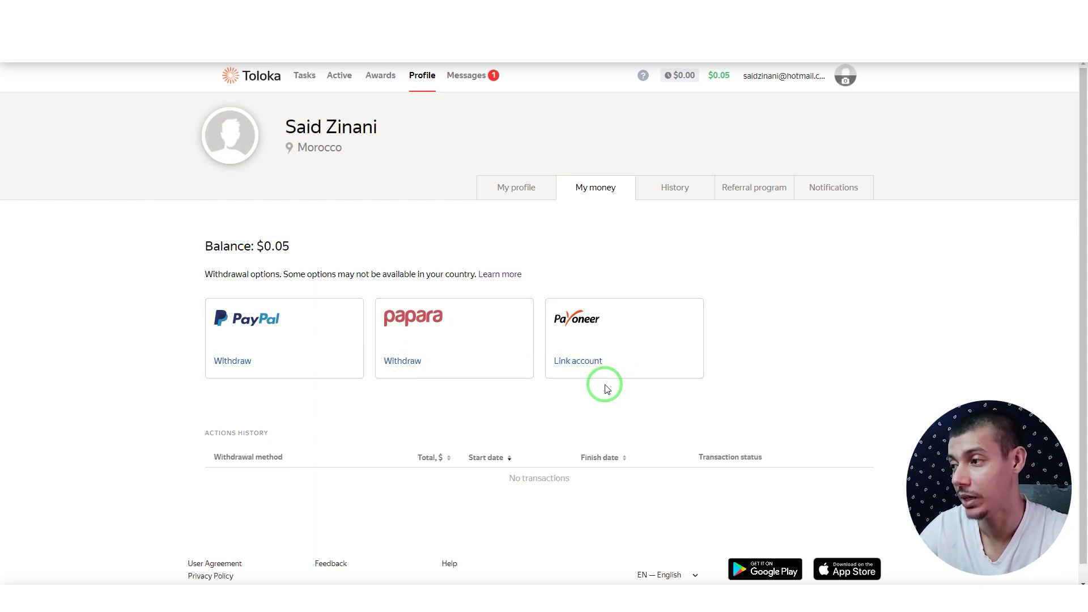
{"action": "scroll", "coordinate": [605, 389], "scroll_direction": "down", "scroll_amount": 1}
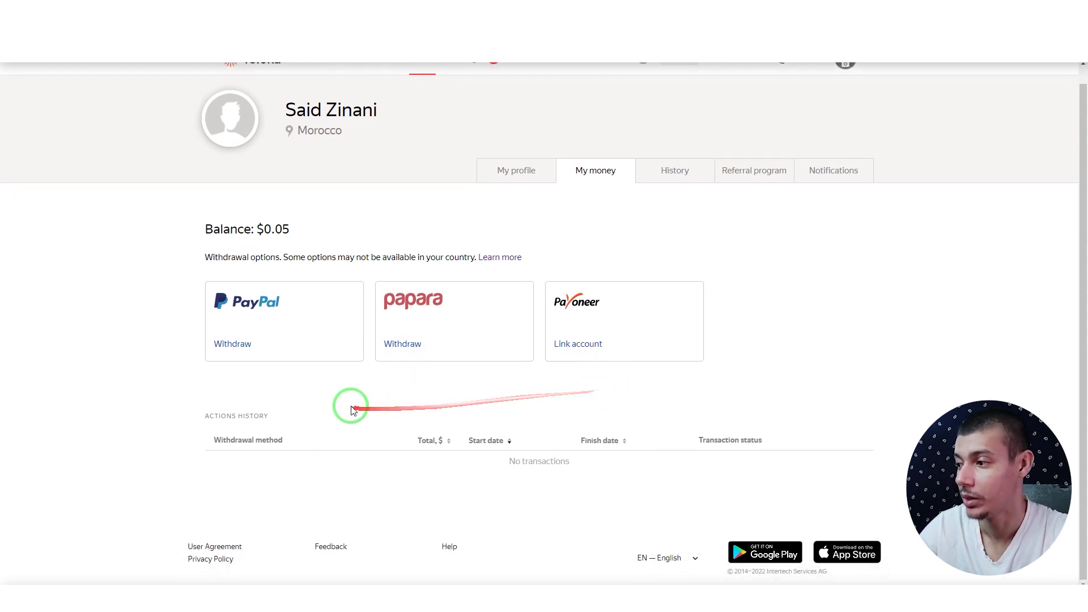
Step: Read the fees and minimum amounts of each withdrawal method, then return to My money
{"action": "left_click", "coordinate": [501, 268]}
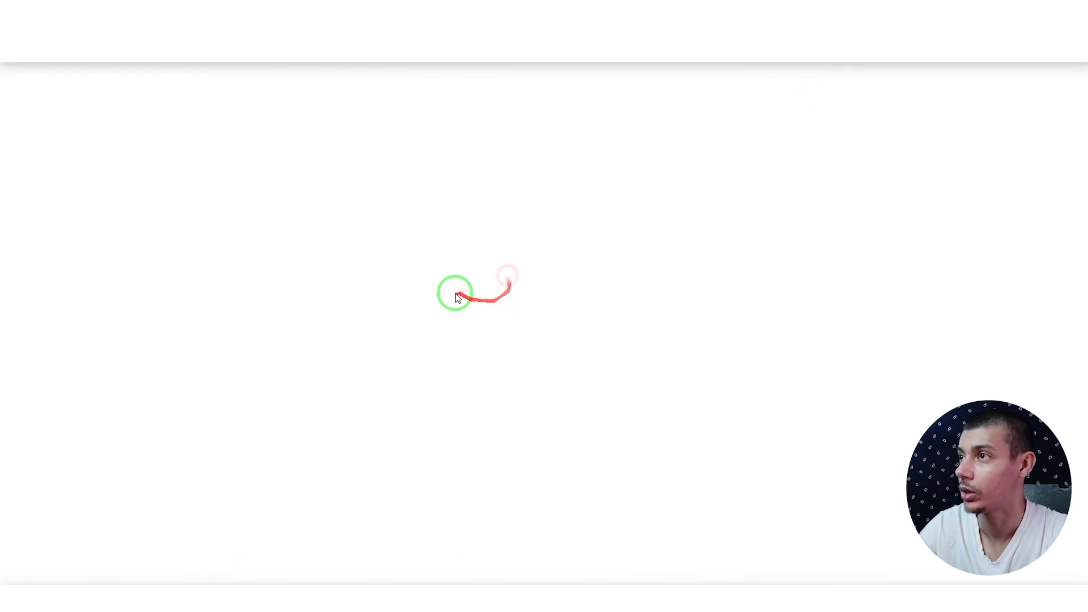
{"action": "scroll", "coordinate": [370, 351], "scroll_direction": "down", "scroll_amount": 4}
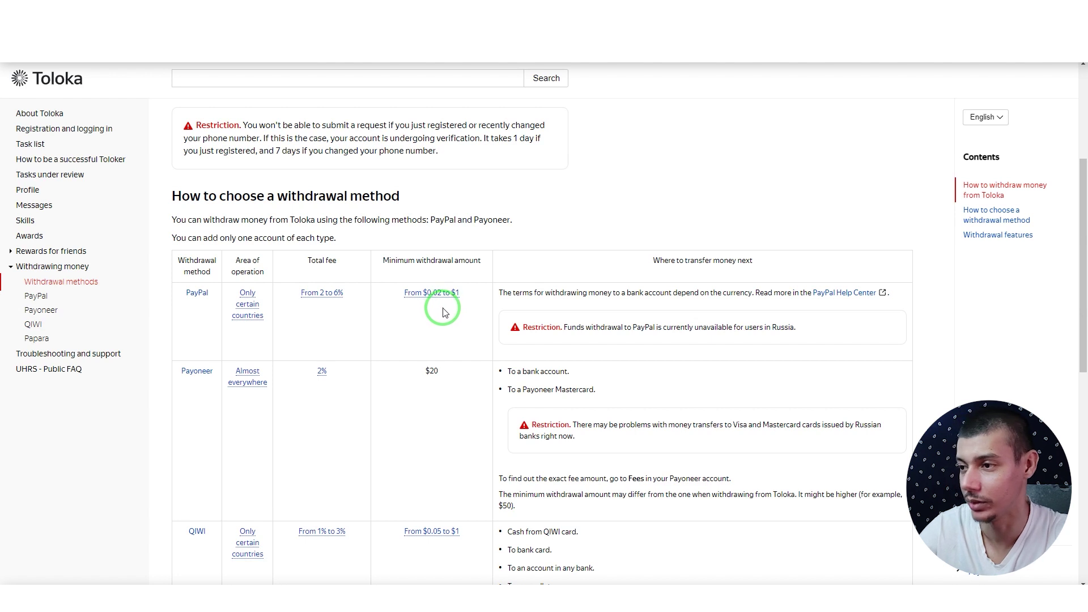
{"action": "scroll", "coordinate": [440, 309], "scroll_direction": "down", "scroll_amount": 1}
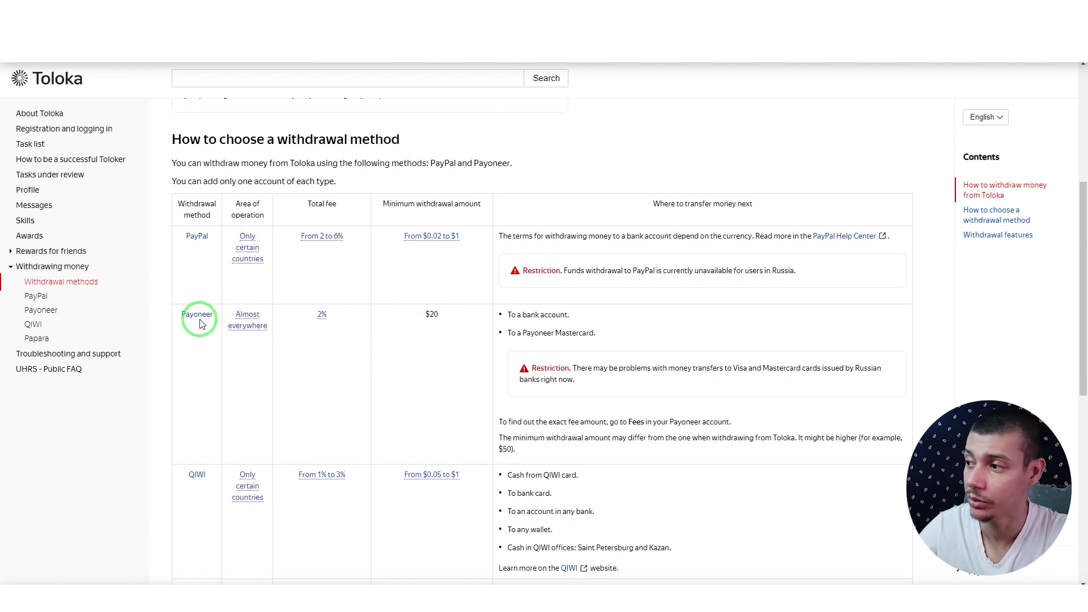
{"action": "scroll", "coordinate": [442, 363], "scroll_direction": "up", "scroll_amount": 1}
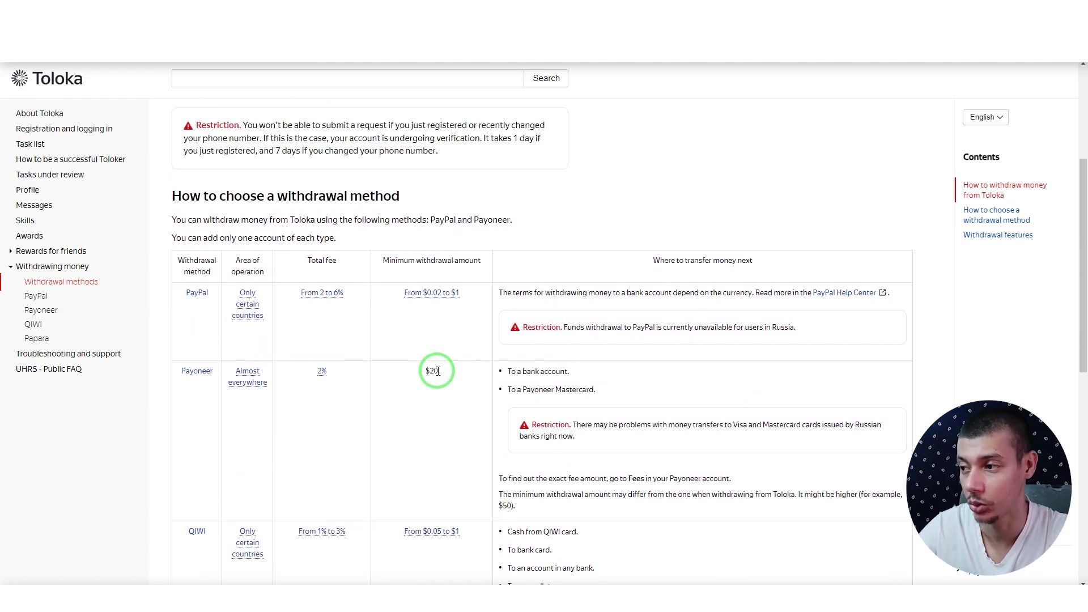
{"action": "scroll", "coordinate": [437, 370], "scroll_direction": "down", "scroll_amount": 3}
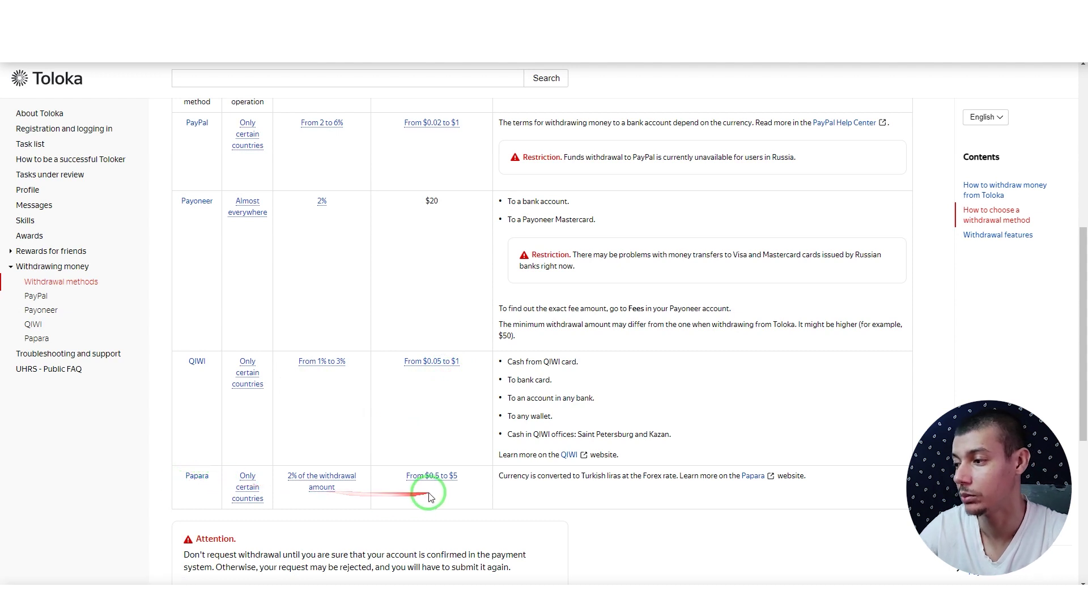
{"action": "scroll", "coordinate": [461, 476], "scroll_direction": "up", "scroll_amount": 4}
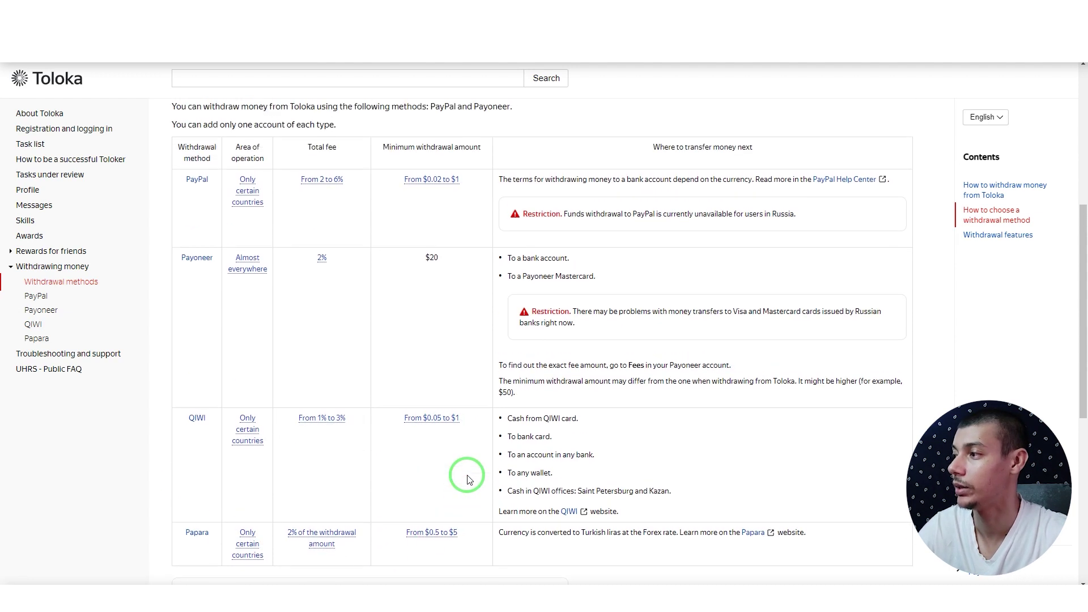
{"action": "scroll", "coordinate": [468, 479], "scroll_direction": "up", "scroll_amount": 4}
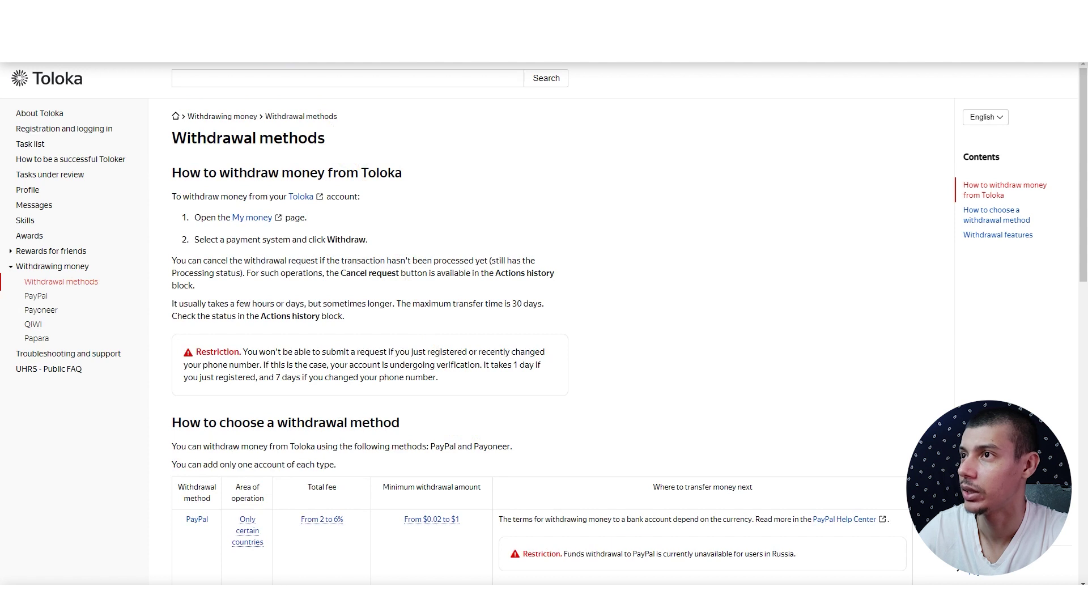
{"action": "left_click", "coordinate": [107, 34]}
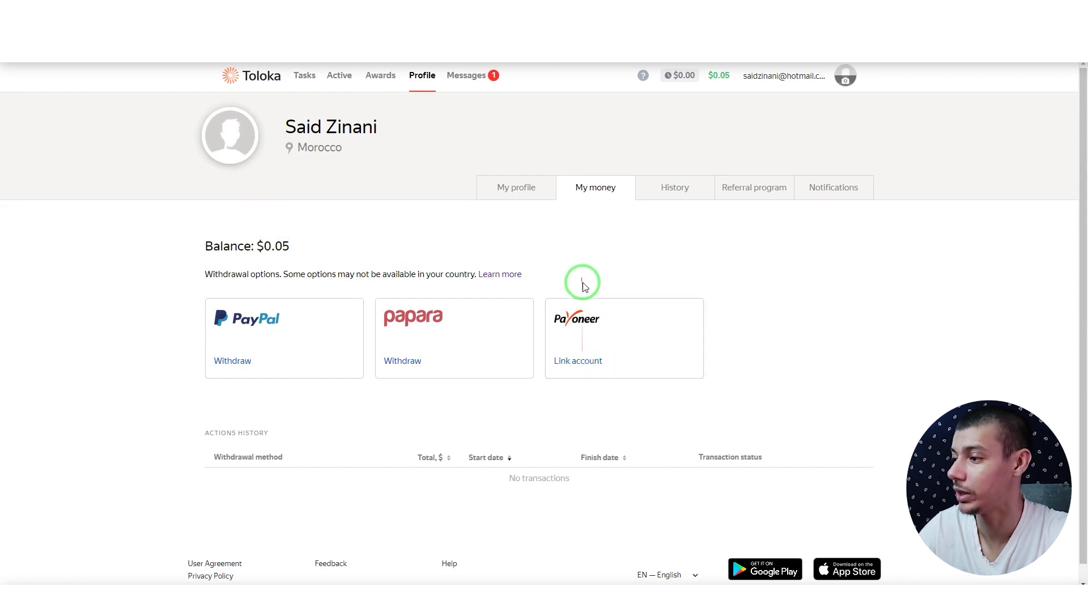
Step: Open a new Chrome incognito window and load the public Toloka home page
{"action": "left_click", "coordinate": [260, 83]}
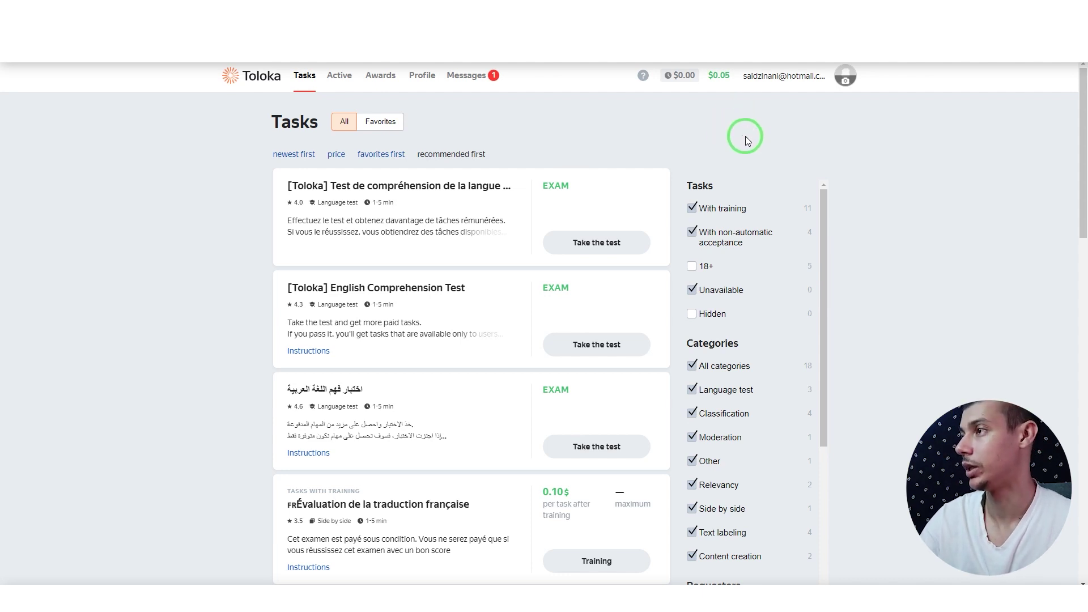
{"action": "key", "text": "alt+f"}
{"action": "left_click", "coordinate": [1005, 73]}
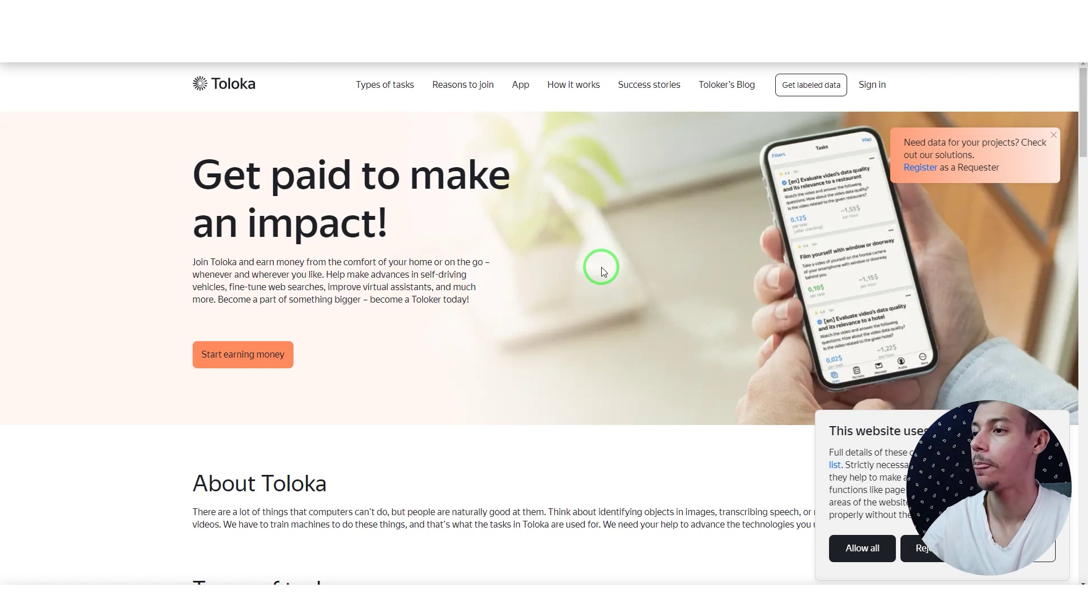
Step: Choose 'I'm ready to earn money' on the Choose your role page and sign up as a Toloker
{"action": "left_click", "coordinate": [228, 365]}
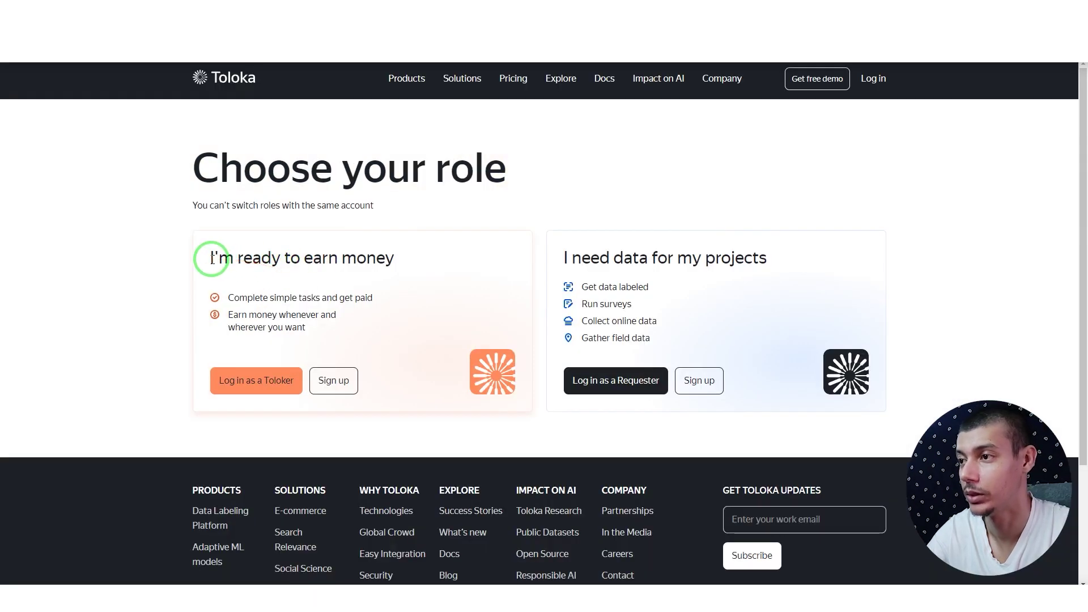
{"action": "left_click_drag", "start_coordinate": [211, 259], "coordinate": [411, 253]}
{"action": "left_click", "coordinate": [230, 253]}
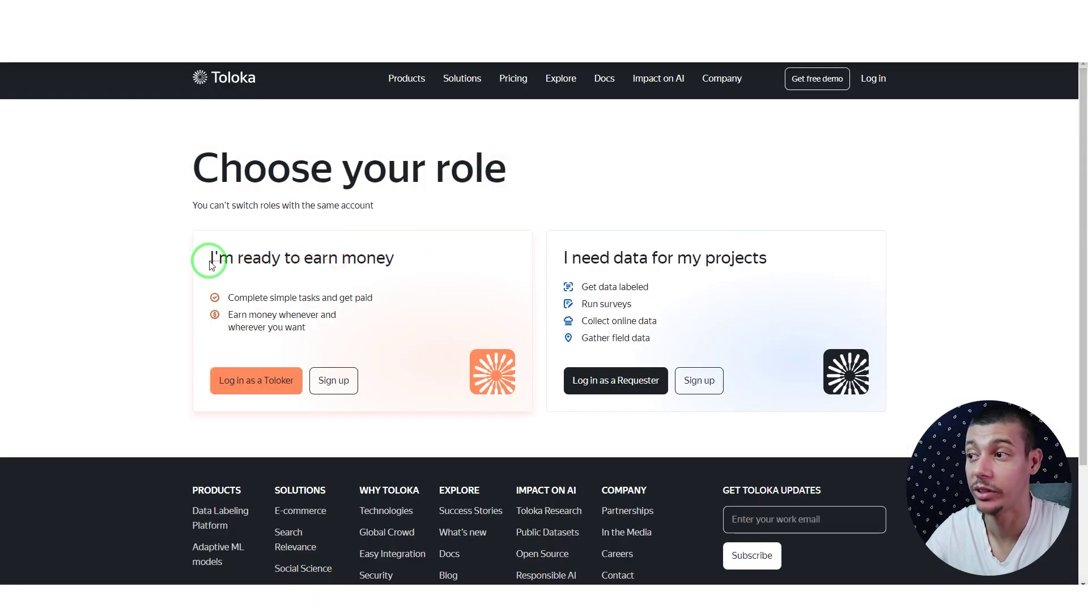
{"action": "mouse_move", "coordinate": [209, 262]}
{"action": "left_mouse_down"}
{"action": "mouse_move", "coordinate": [406, 255]}
{"action": "mouse_move", "coordinate": [202, 257]}
{"action": "left_mouse_up"}
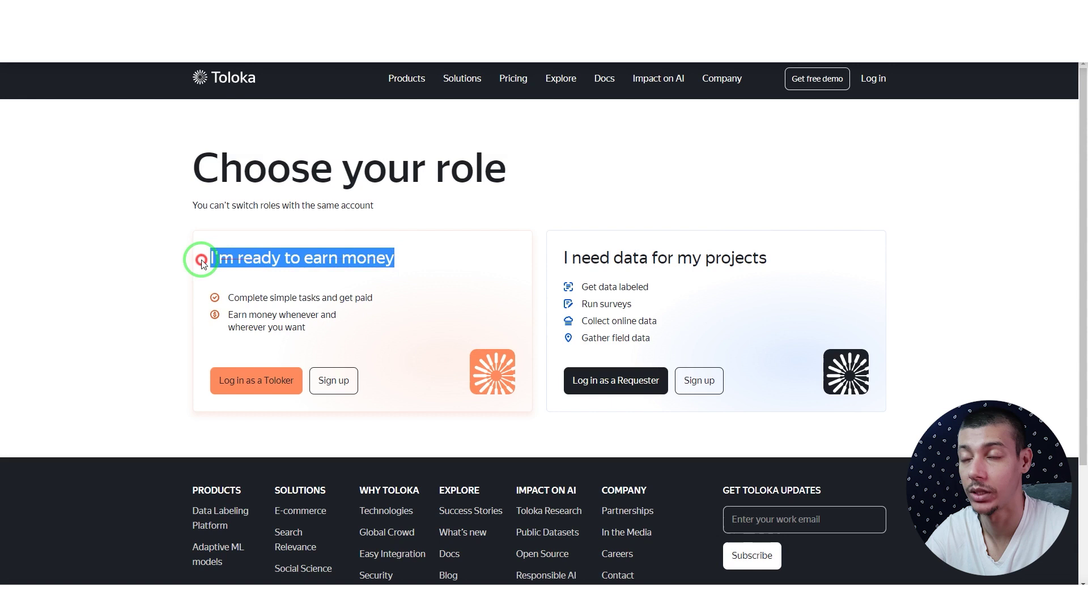
{"action": "left_click", "coordinate": [239, 258]}
{"action": "left_click_drag", "start_coordinate": [582, 258], "coordinate": [767, 259]}
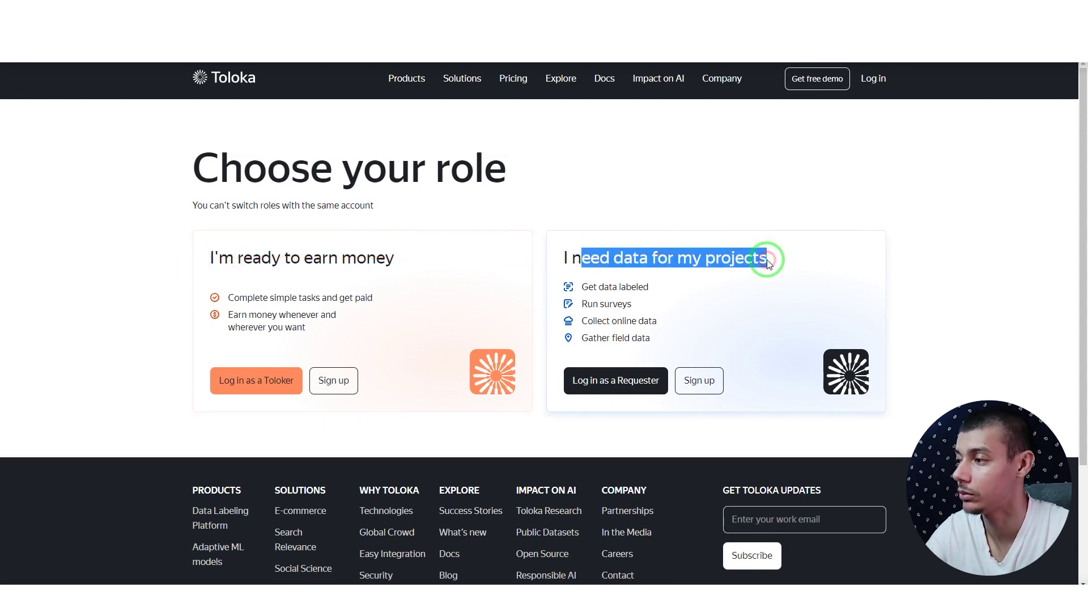
{"action": "left_click", "coordinate": [695, 260]}
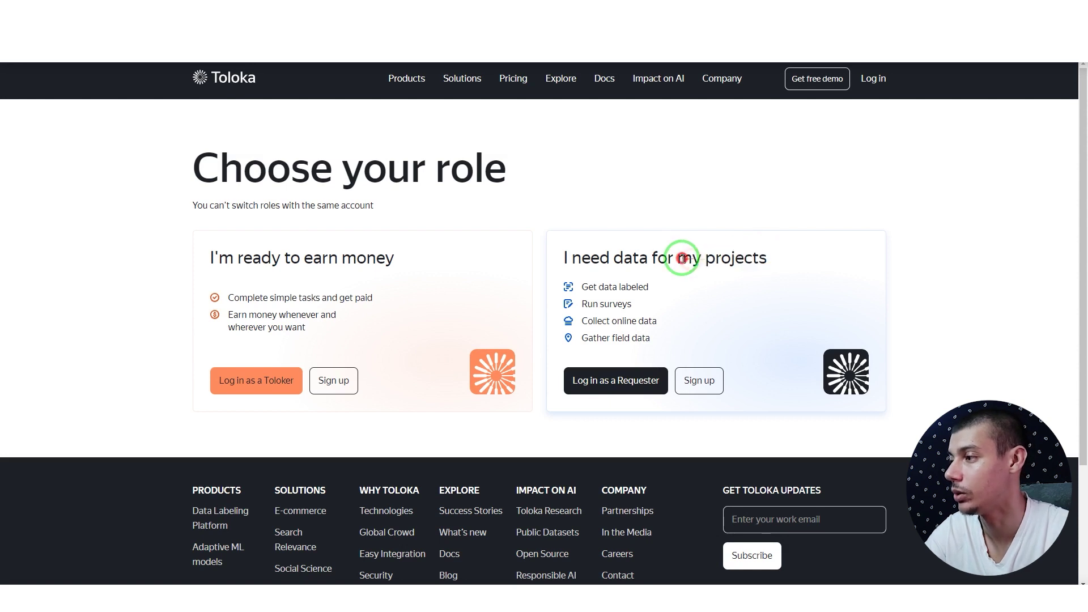
{"action": "left_click", "coordinate": [327, 387]}
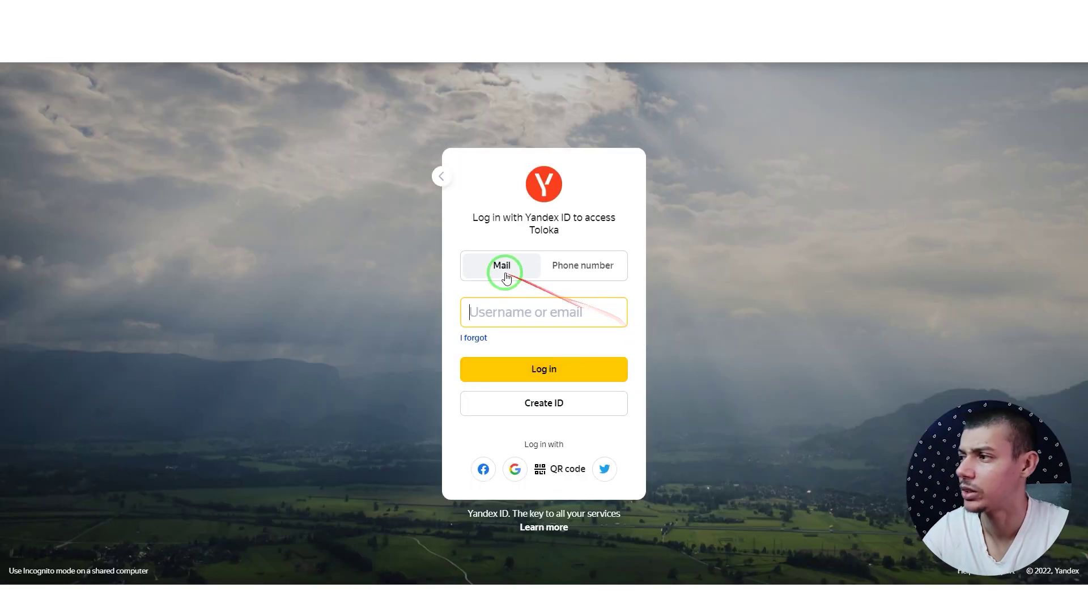
Step: Try a username on the Yandex ID sign-in page, then start creating a new ID
{"action": "left_click", "coordinate": [578, 266]}
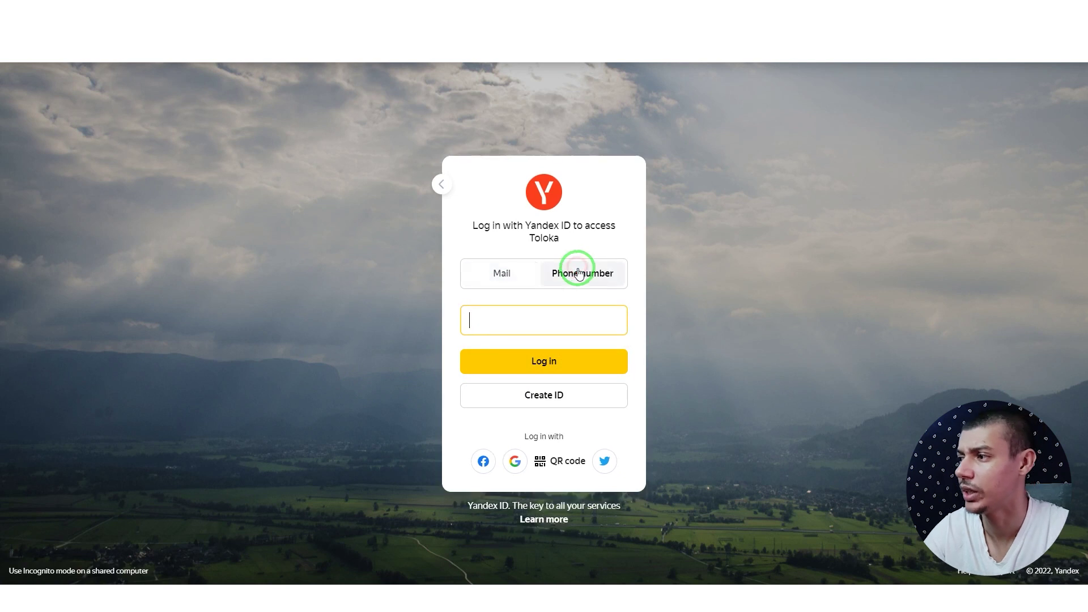
{"action": "left_click", "coordinate": [486, 273]}
{"action": "left_click", "coordinate": [473, 315]}
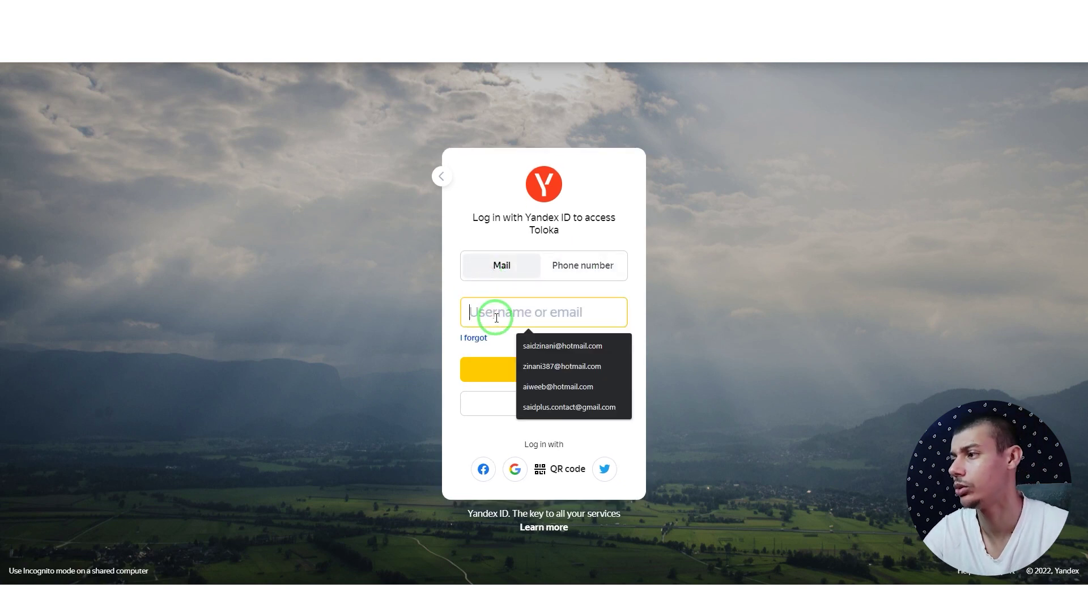
{"action": "type", "text": "saidweb"}
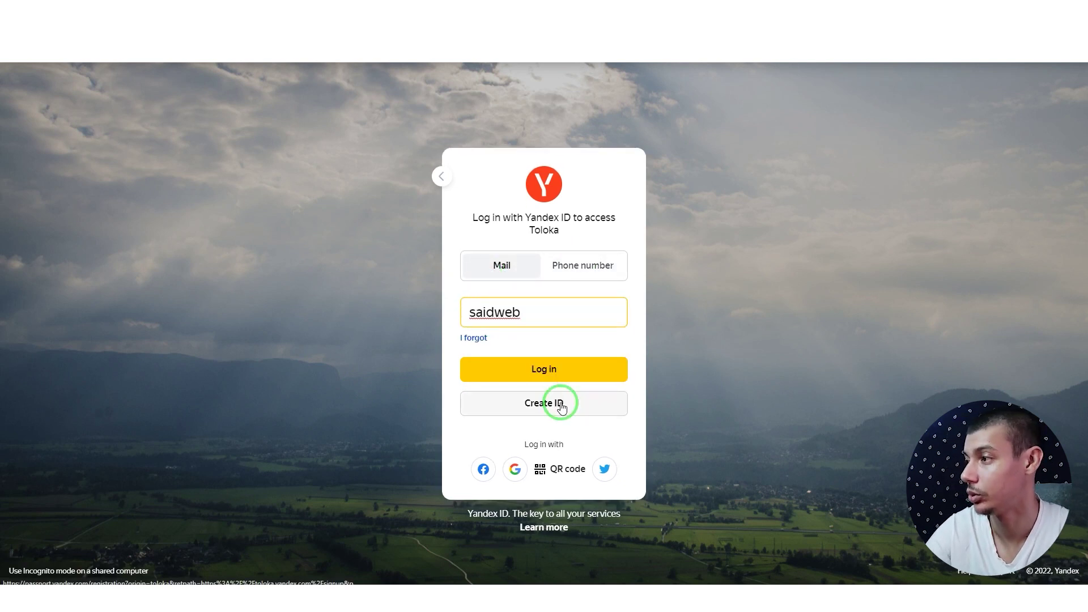
{"action": "left_click", "coordinate": [559, 403]}
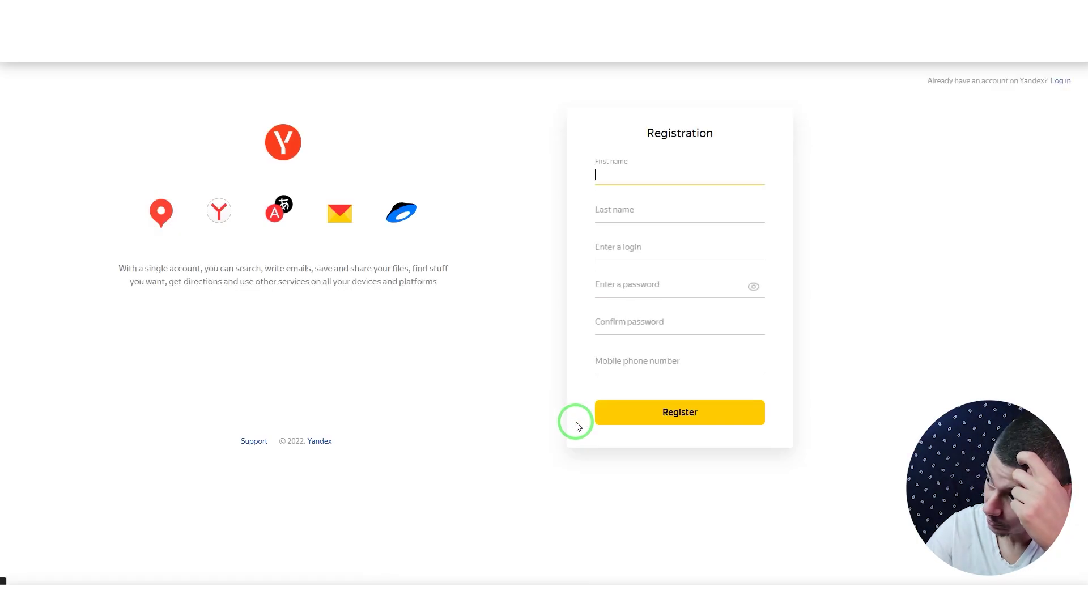
Step: Fill in the first and last name, a new login and a password
{"action": "left_click", "coordinate": [629, 175]}
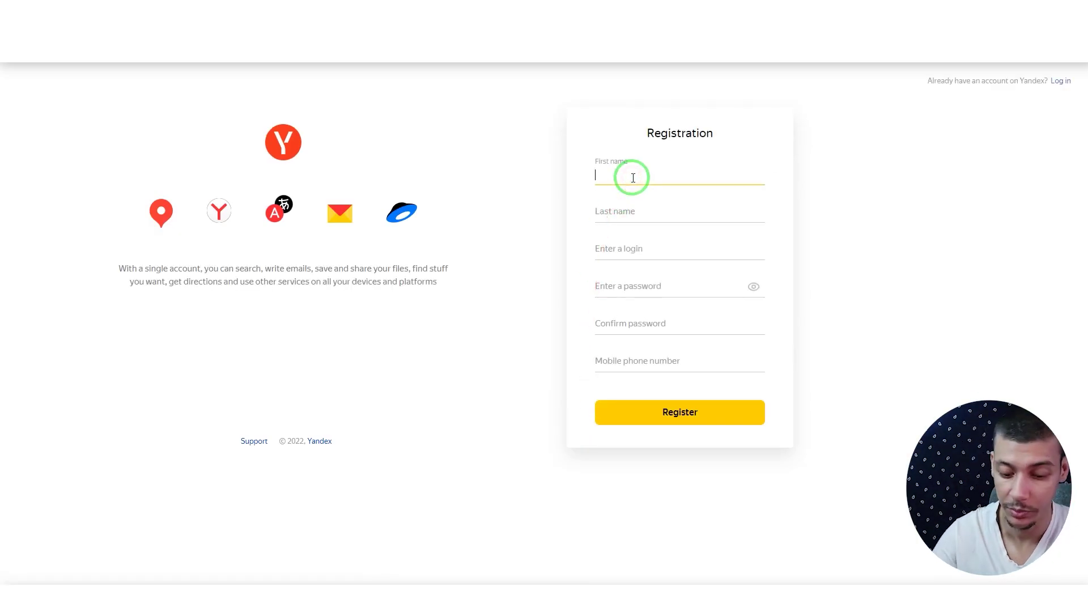
{"action": "key", "text": "Tab"}
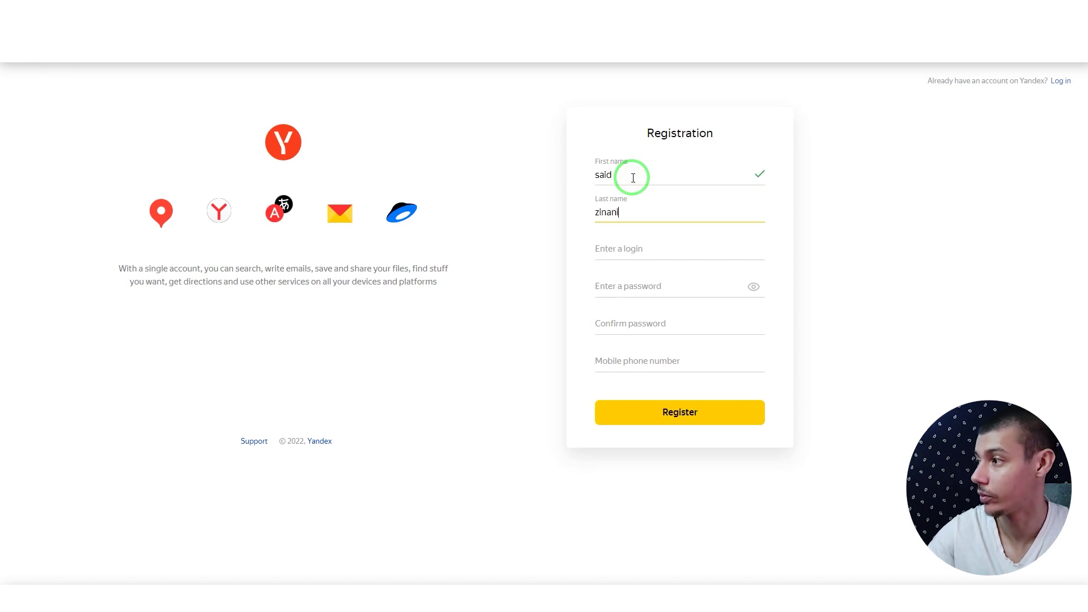
{"action": "left_click", "coordinate": [649, 250]}
{"action": "type", "text": "sa"}
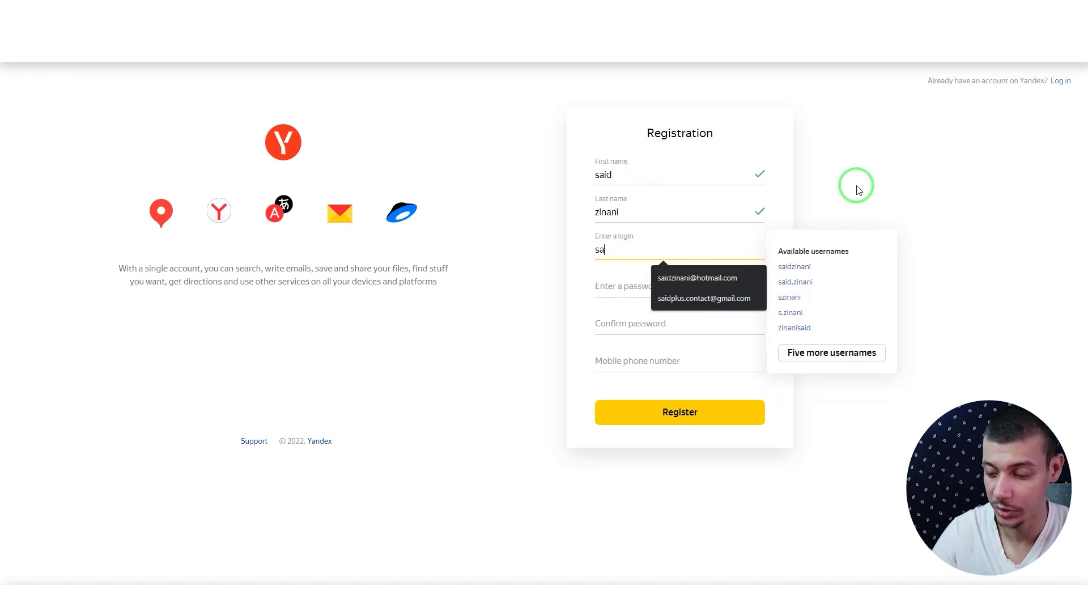
{"action": "type", "text": "id"}
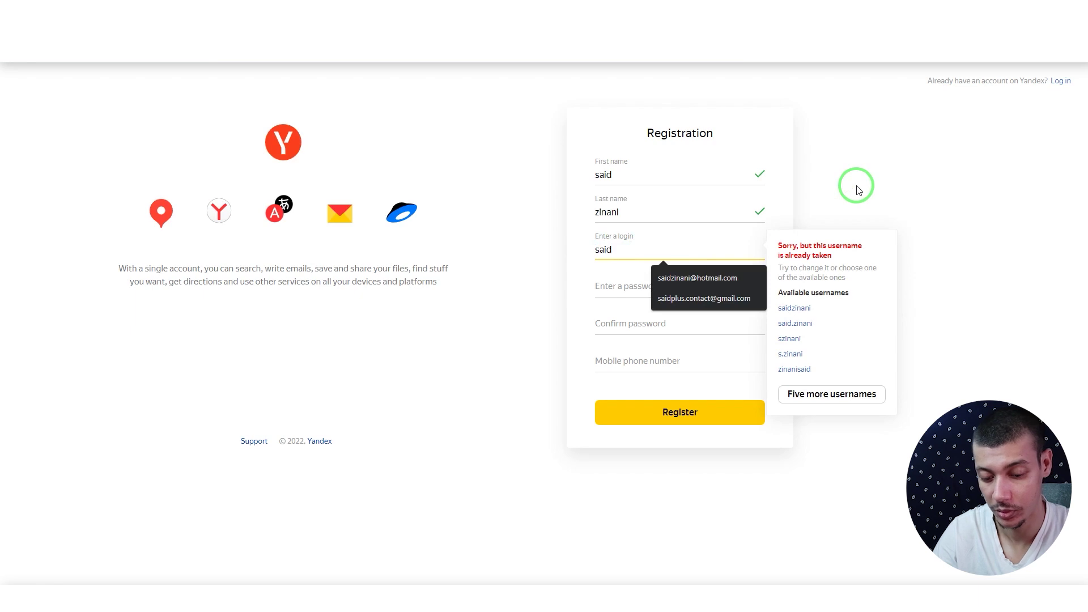
{"action": "type", "text": "web1"}
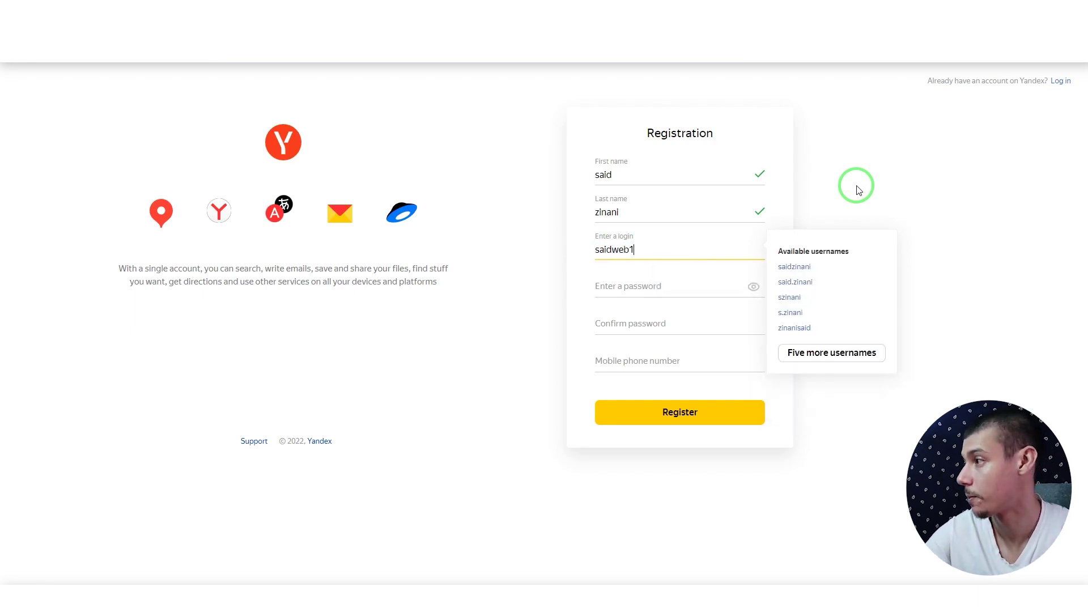
{"action": "left_click", "coordinate": [662, 285]}
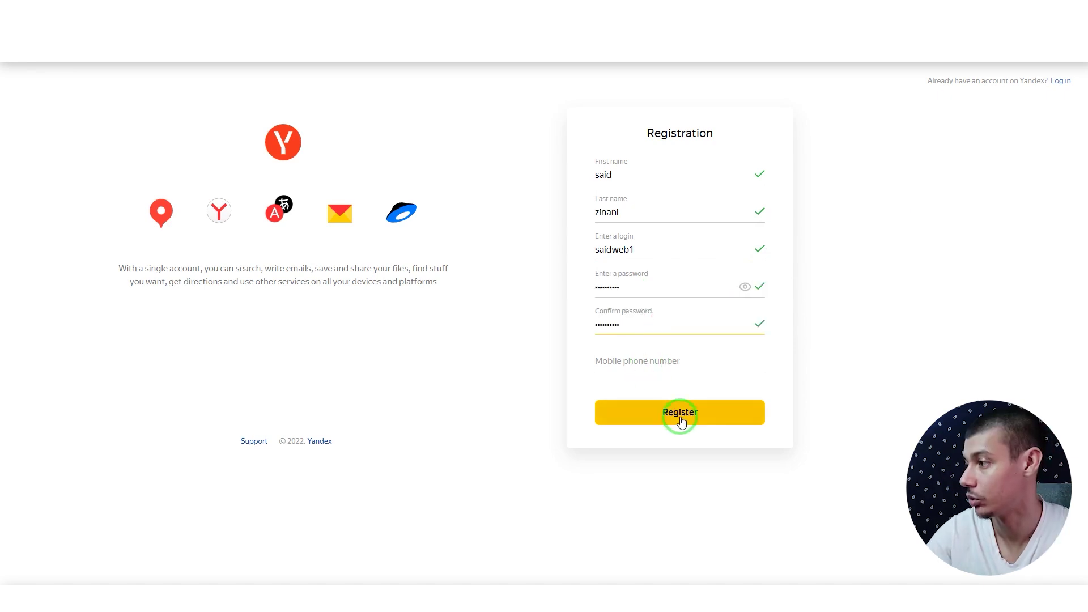
{"action": "left_click", "coordinate": [681, 419]}
Step: Add the mobile phone number, enter the SMS verification code and submit the registration
{"action": "left_click", "coordinate": [646, 361]}
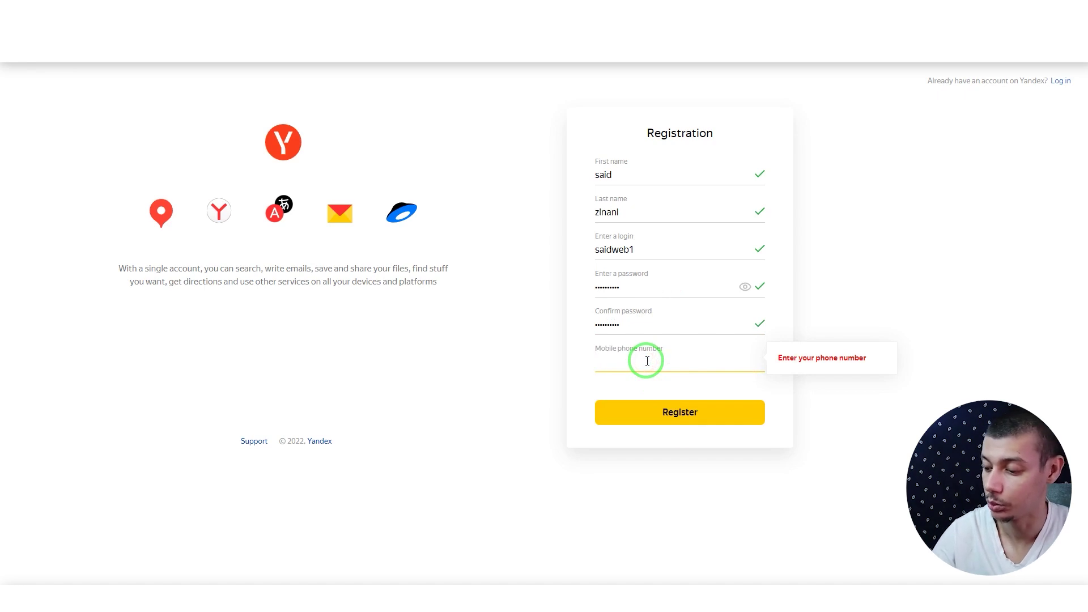
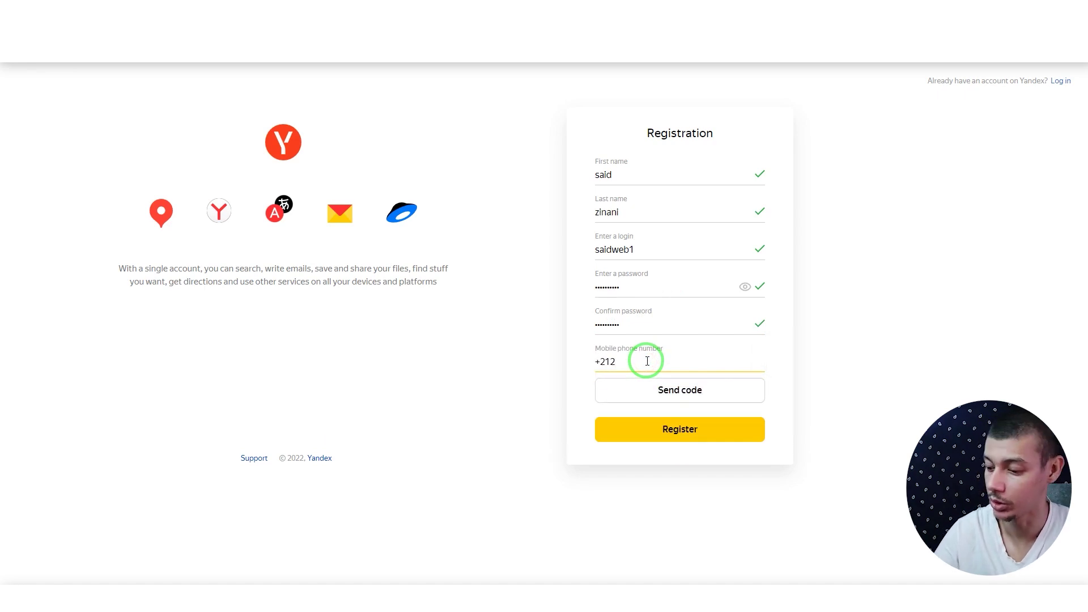
{"action": "left_click", "coordinate": [680, 390]}
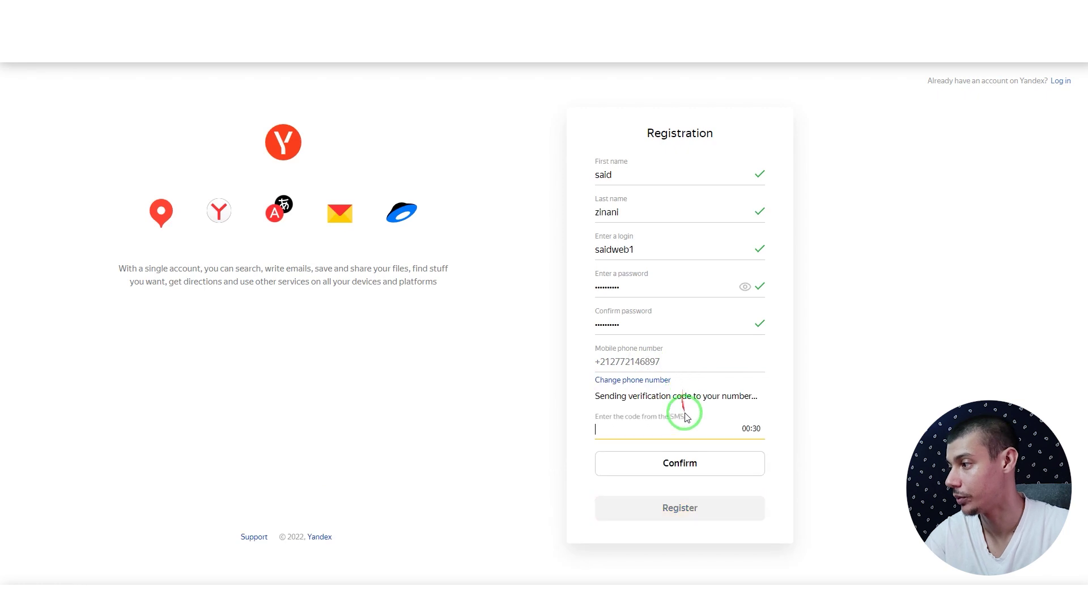
{"action": "left_click", "coordinate": [654, 431]}
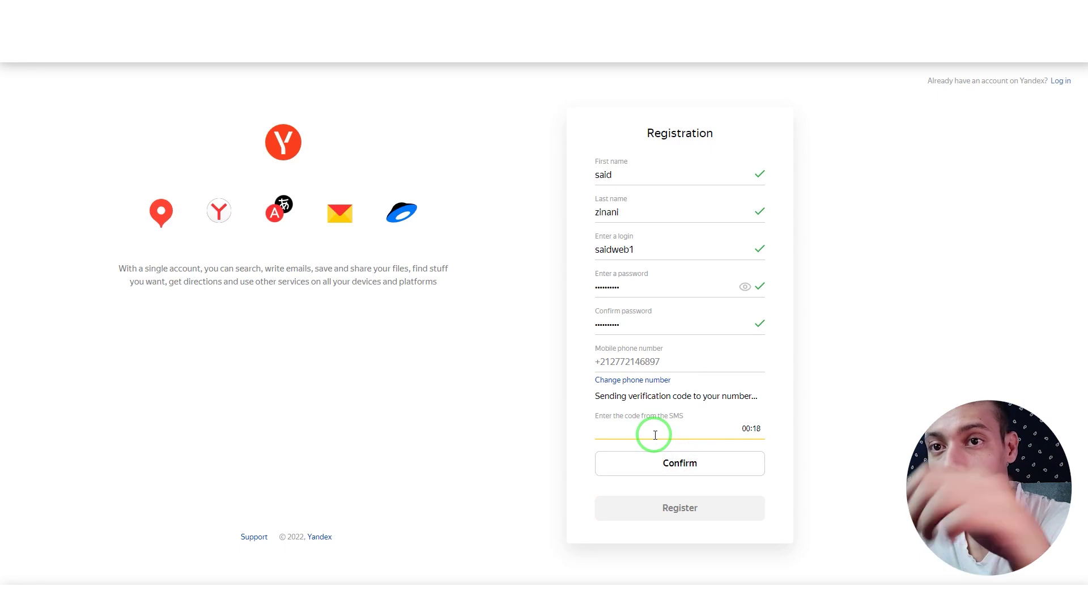
{"action": "left_click", "coordinate": [657, 435]}
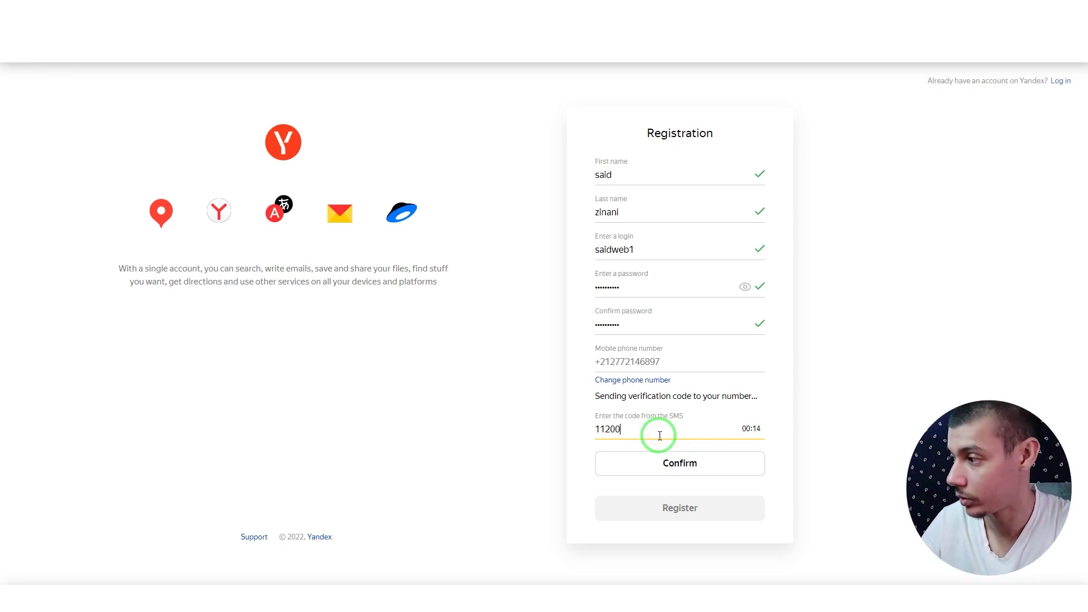
{"action": "type", "text": "1"}
{"action": "left_click", "coordinate": [679, 462]}
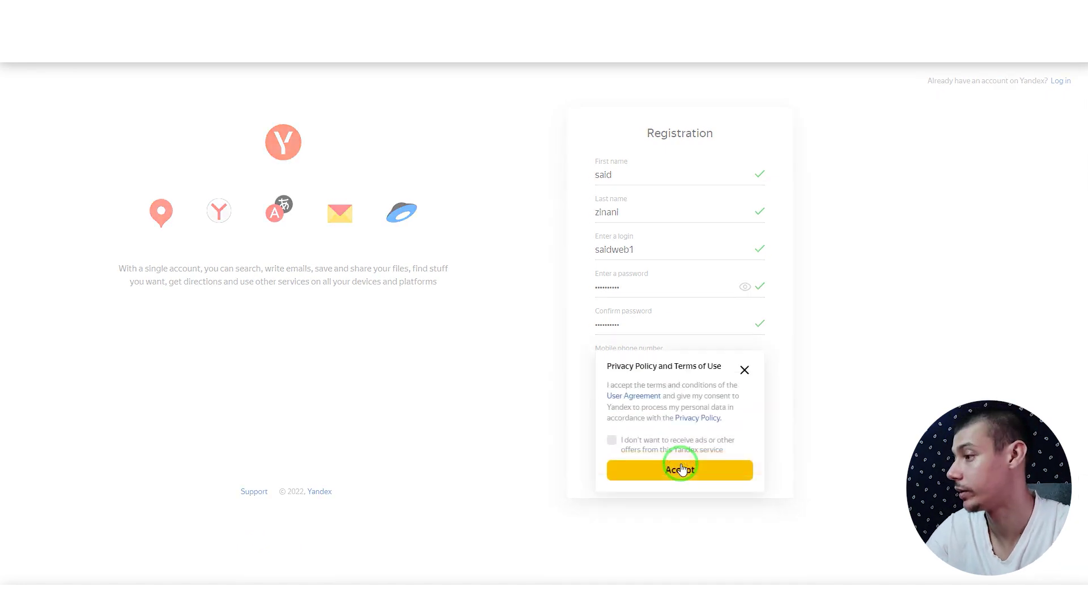
Step: Decline ad offers, accept the privacy policy and terms, and skip adding a profile photo
{"action": "left_click", "coordinate": [611, 441]}
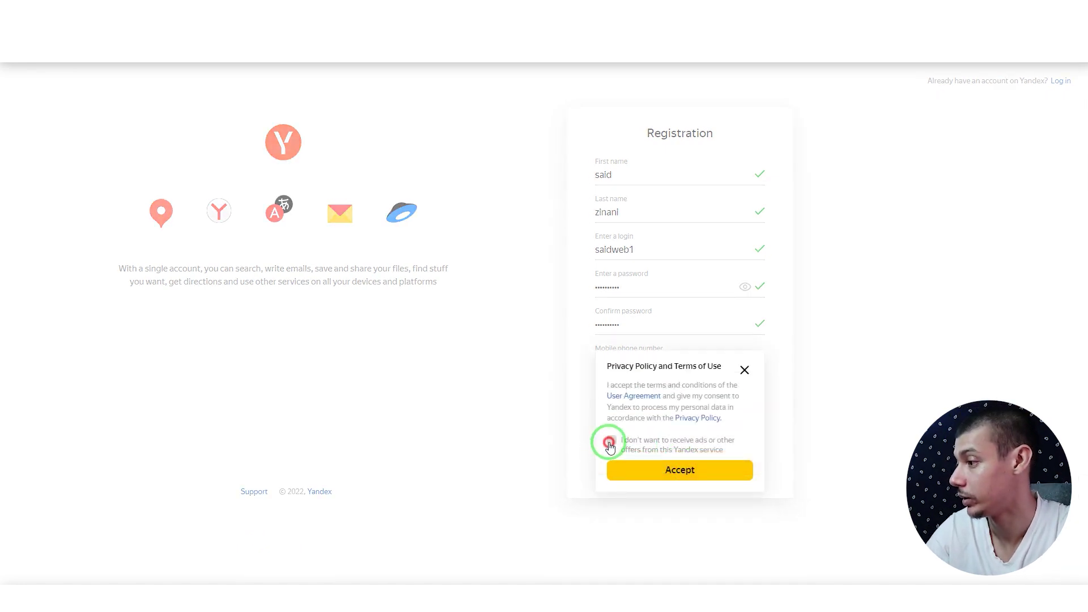
{"action": "left_click", "coordinate": [677, 476]}
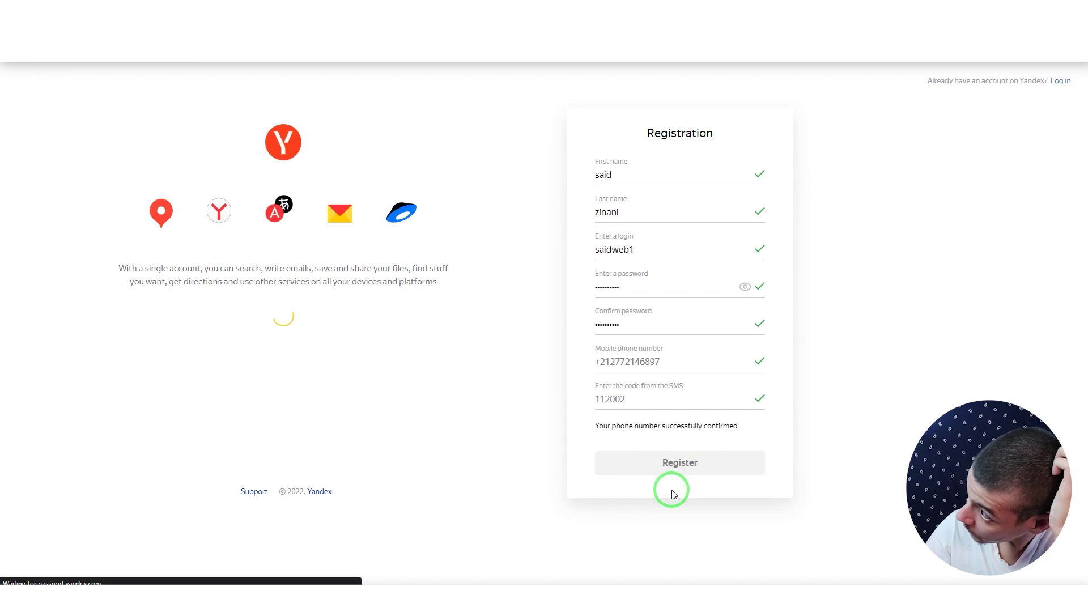
{"action": "left_click", "coordinate": [675, 440]}
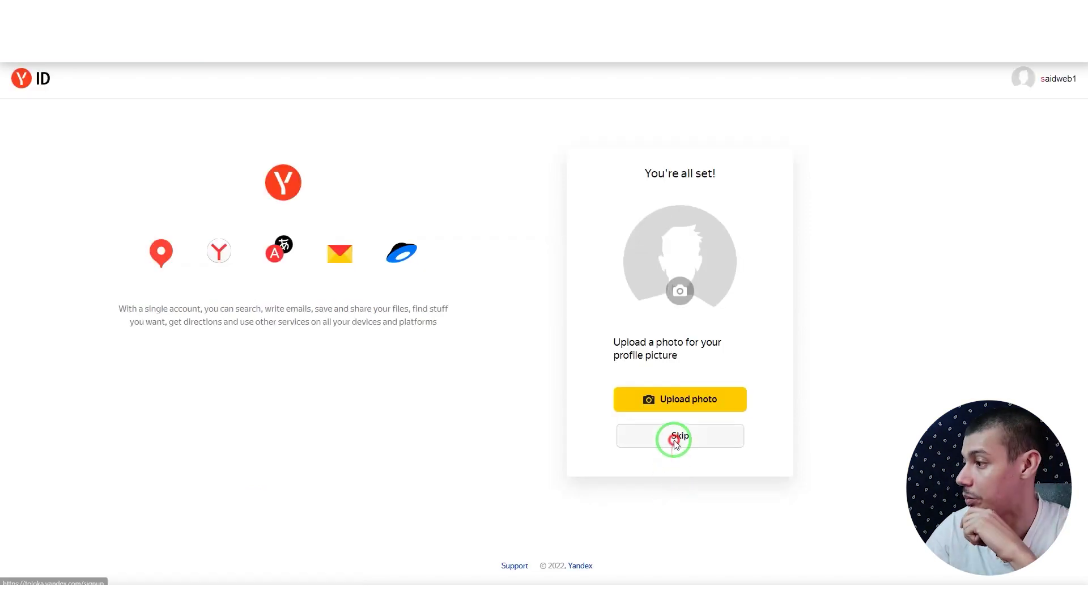
{"action": "mouse_move", "coordinate": [668, 437]}
{"action": "left_mouse_down"}
{"action": "mouse_move", "coordinate": [491, 279]}
{"action": "mouse_move", "coordinate": [255, 195]}
{"action": "left_mouse_up"}
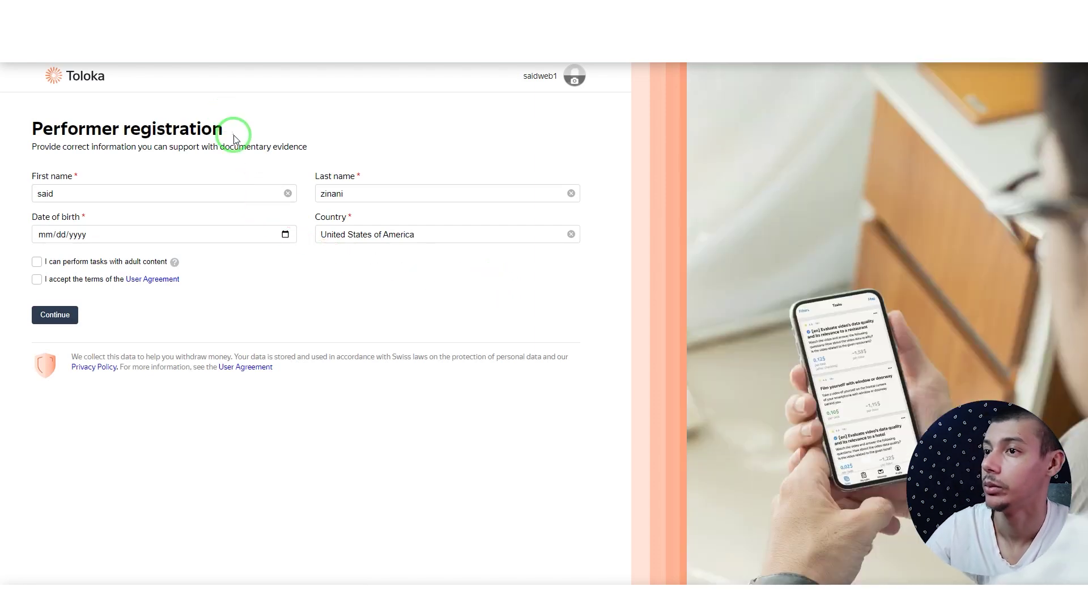
Step: Enter the date of birth using the calendar's year, month and day pickers
{"action": "left_click", "coordinate": [136, 234]}
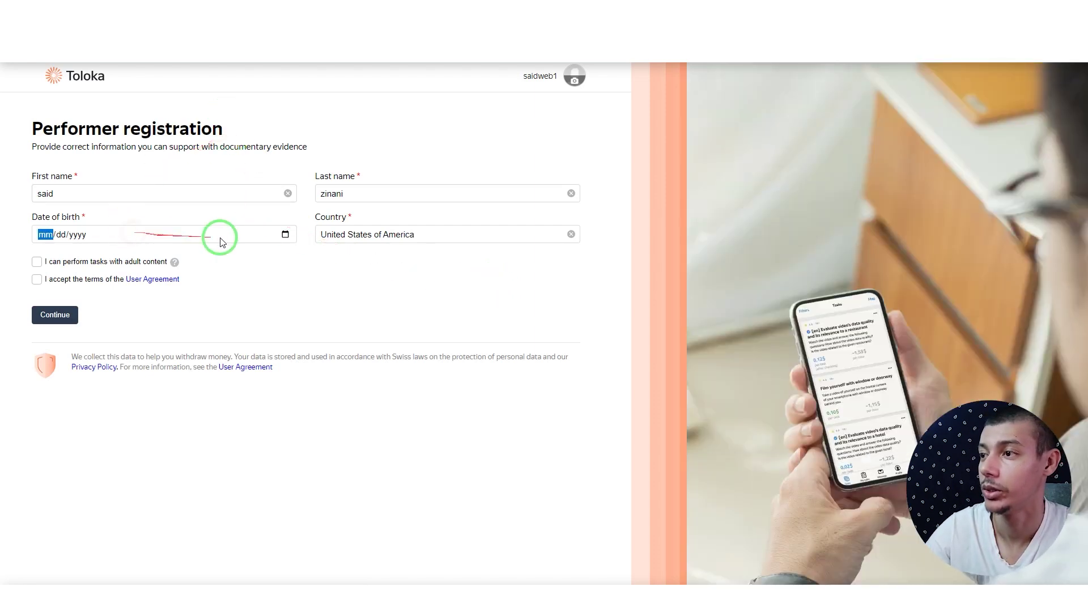
{"action": "left_click", "coordinate": [286, 234]}
{"action": "left_click", "coordinate": [89, 257]}
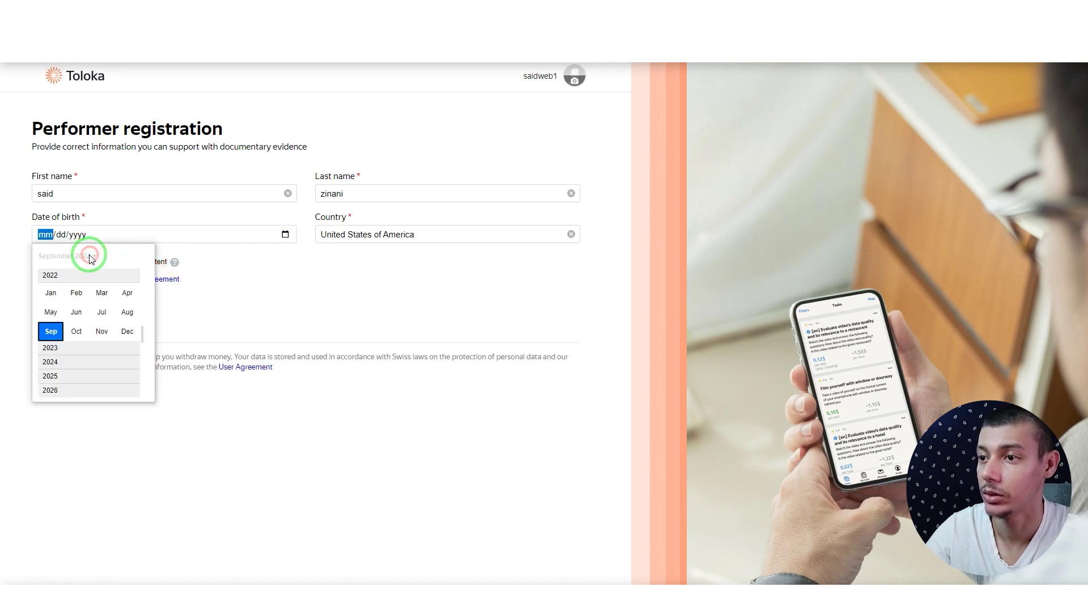
{"action": "scroll", "coordinate": [79, 351], "scroll_direction": "down", "scroll_amount": 3}
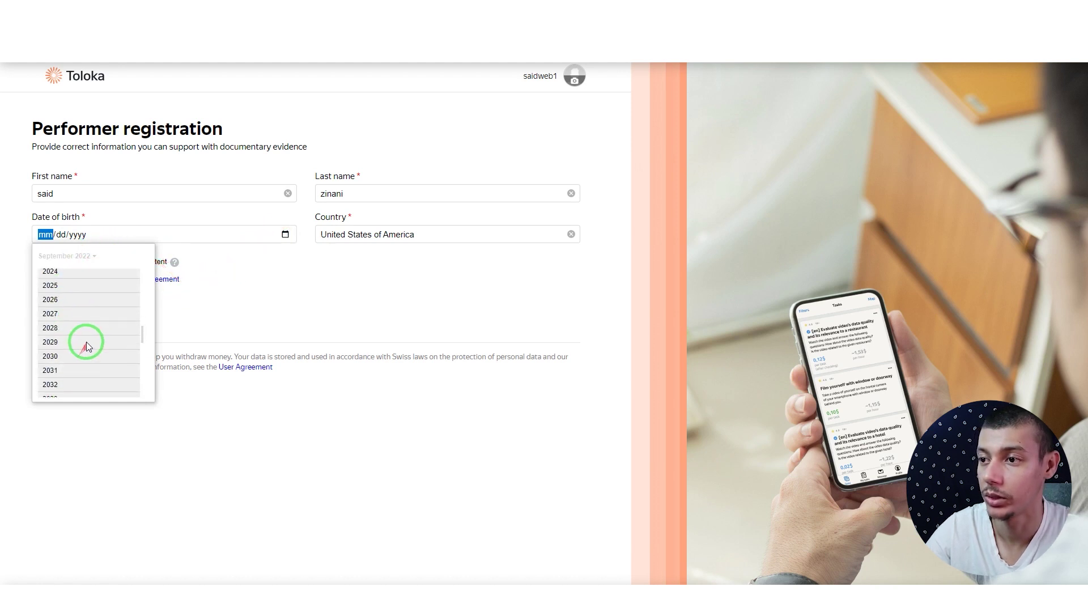
{"action": "scroll", "coordinate": [96, 340], "scroll_direction": "up", "scroll_amount": 2}
{"action": "left_click_drag", "start_coordinate": [141, 338], "coordinate": [145, 279]}
{"action": "left_click", "coordinate": [73, 299]}
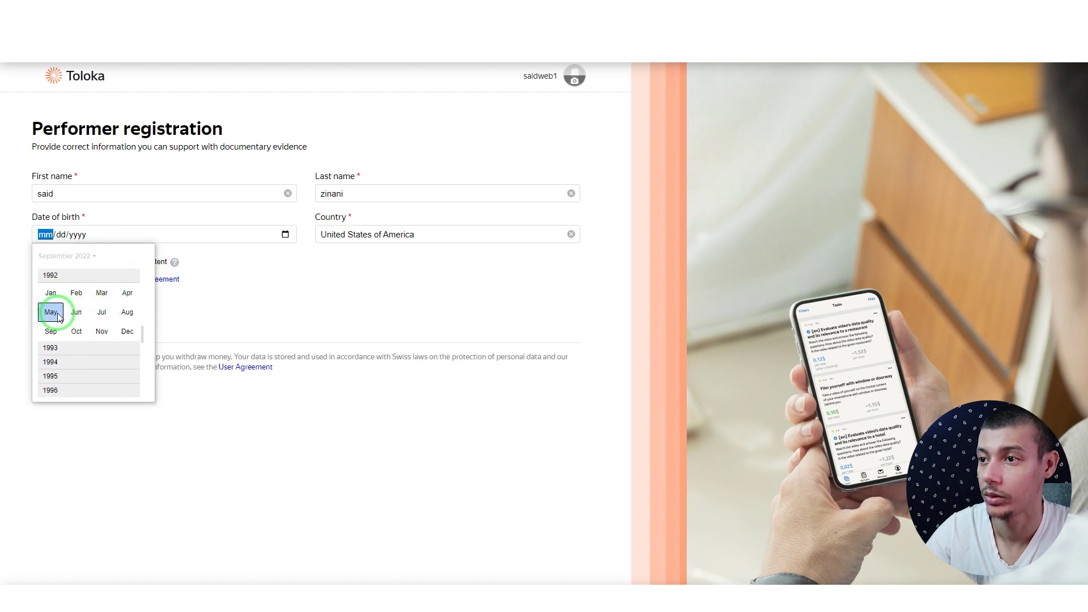
{"action": "left_click", "coordinate": [59, 318]}
{"action": "left_click", "coordinate": [84, 317]}
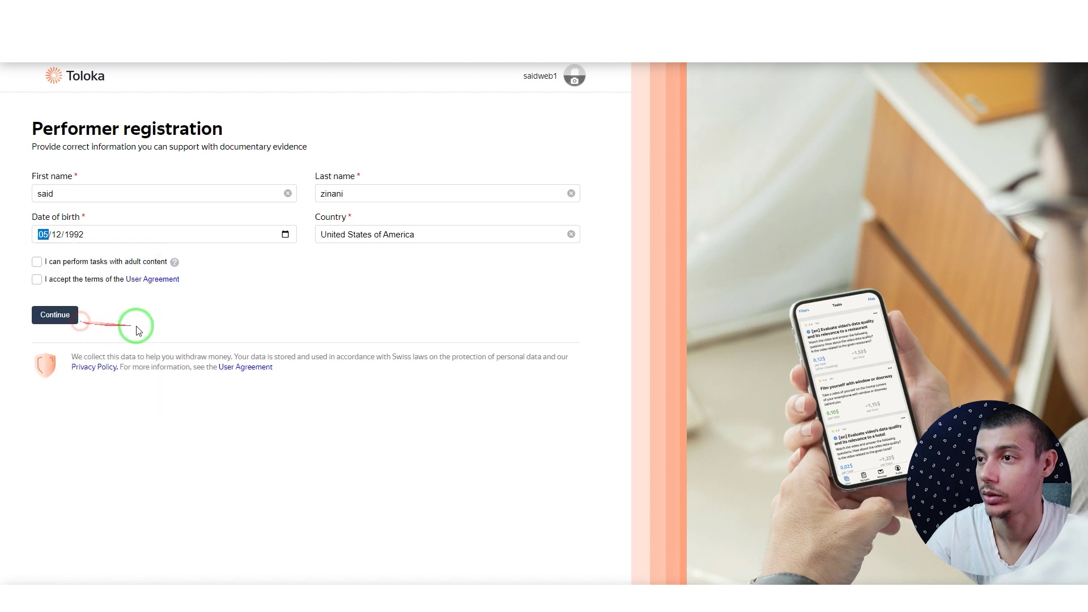
Step: Set the country to Morocco, allow adult-content tasks, accept the User Agreement and continue
{"action": "left_click", "coordinate": [369, 234]}
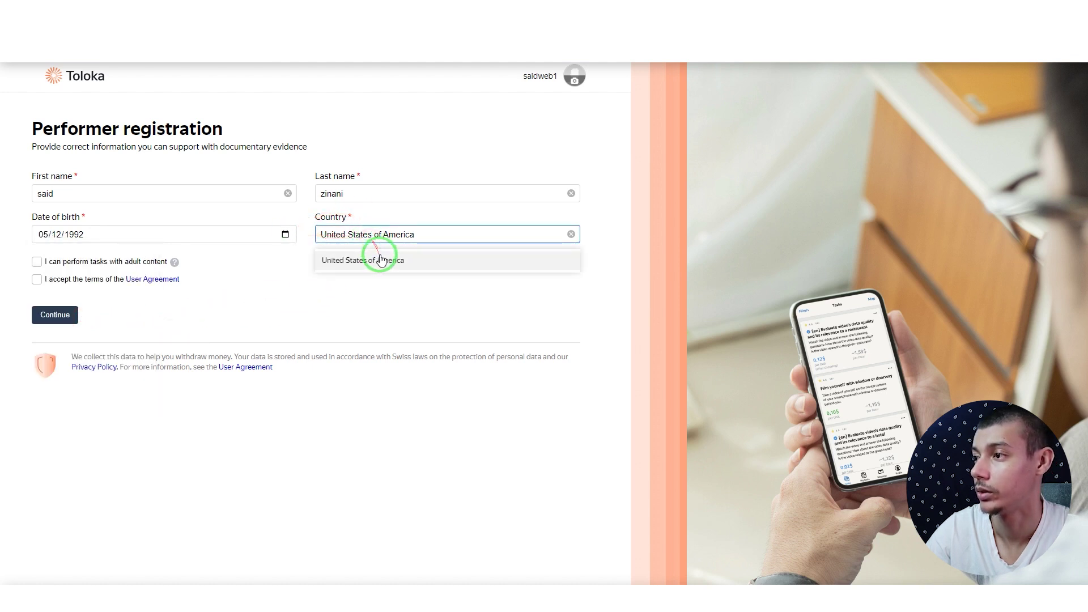
{"action": "triple_click", "coordinate": [393, 235]}
{"action": "type", "text": "moro"}
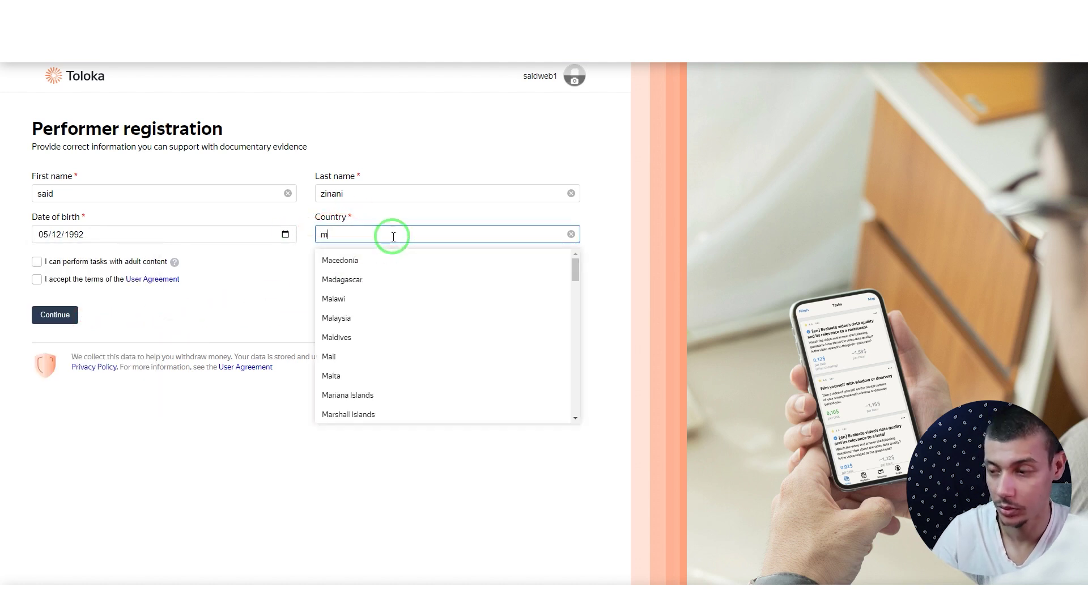
{"action": "left_click", "coordinate": [384, 262]}
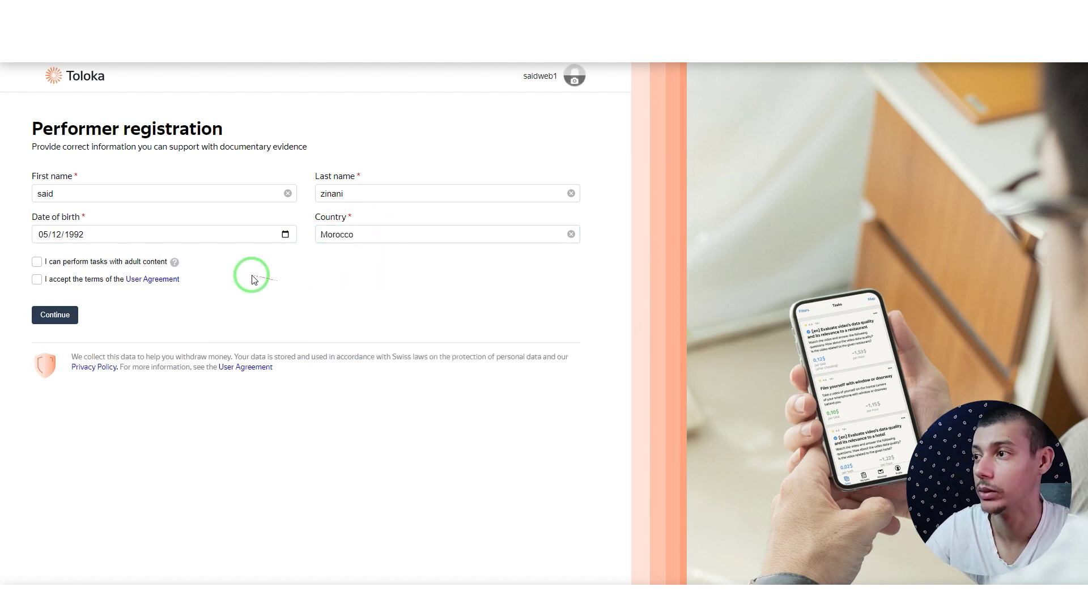
{"action": "left_click", "coordinate": [36, 262]}
{"action": "left_click", "coordinate": [36, 278]}
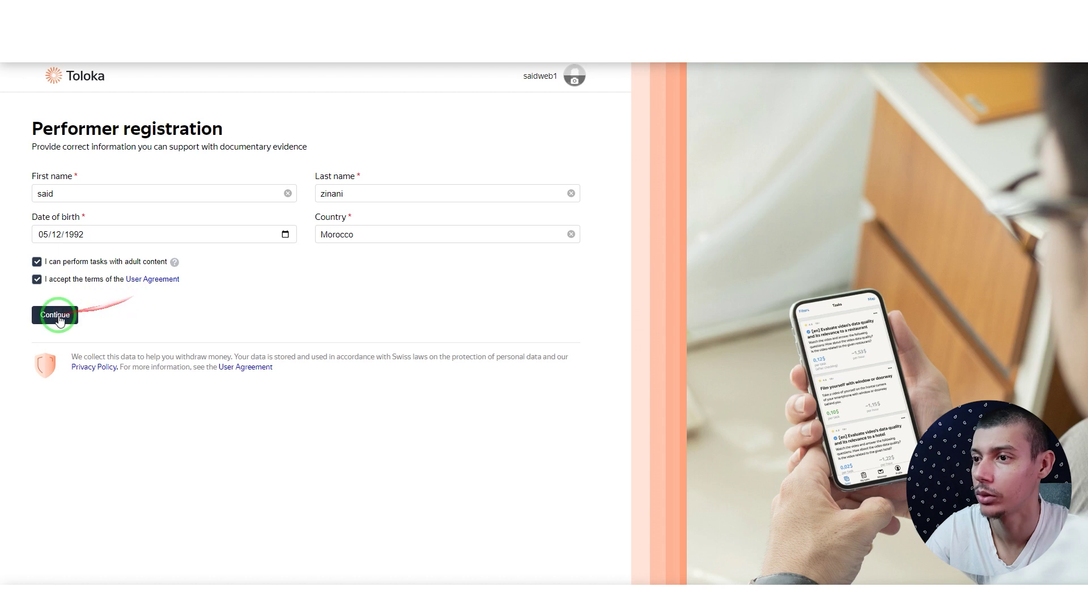
{"action": "left_click", "coordinate": [68, 315]}
{"action": "left_click", "coordinate": [105, 197]}
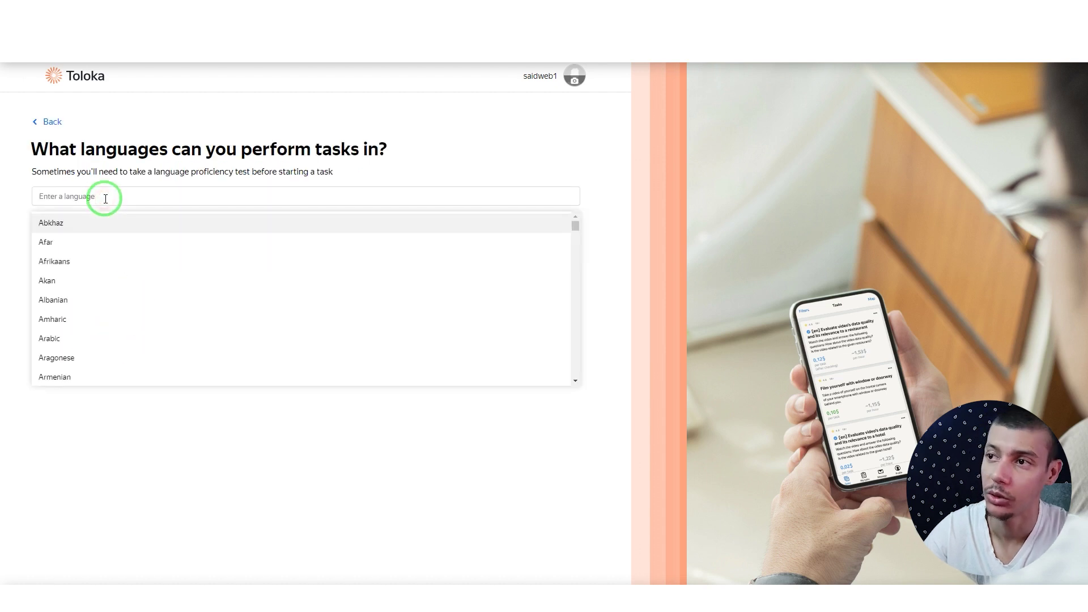
Step: Add Arabic, French and English as task languages and continue to the Tasks page
{"action": "left_click", "coordinate": [107, 170]}
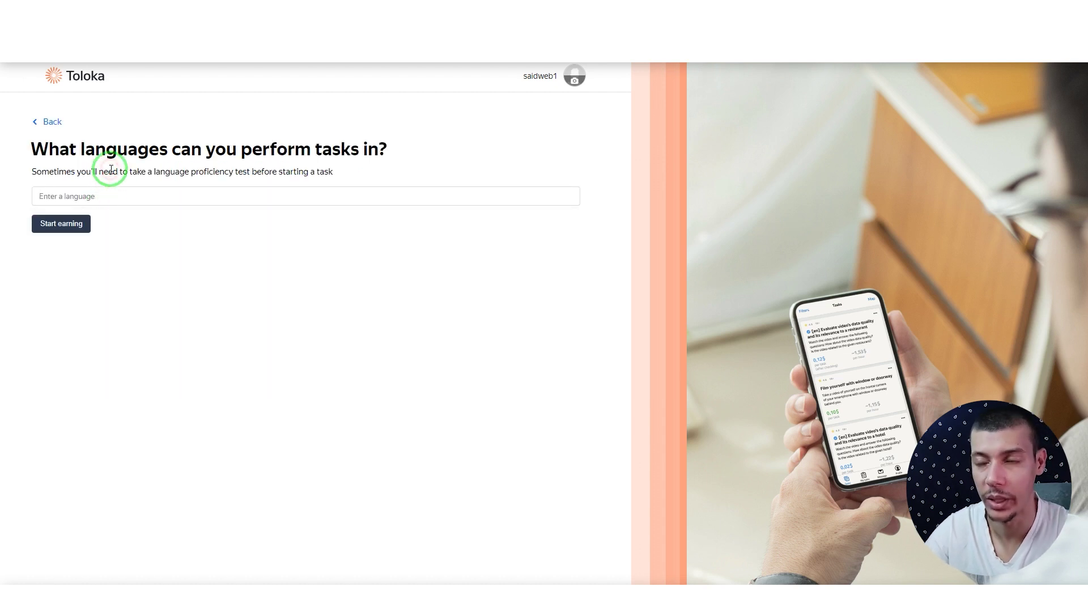
{"action": "left_click", "coordinate": [115, 192]}
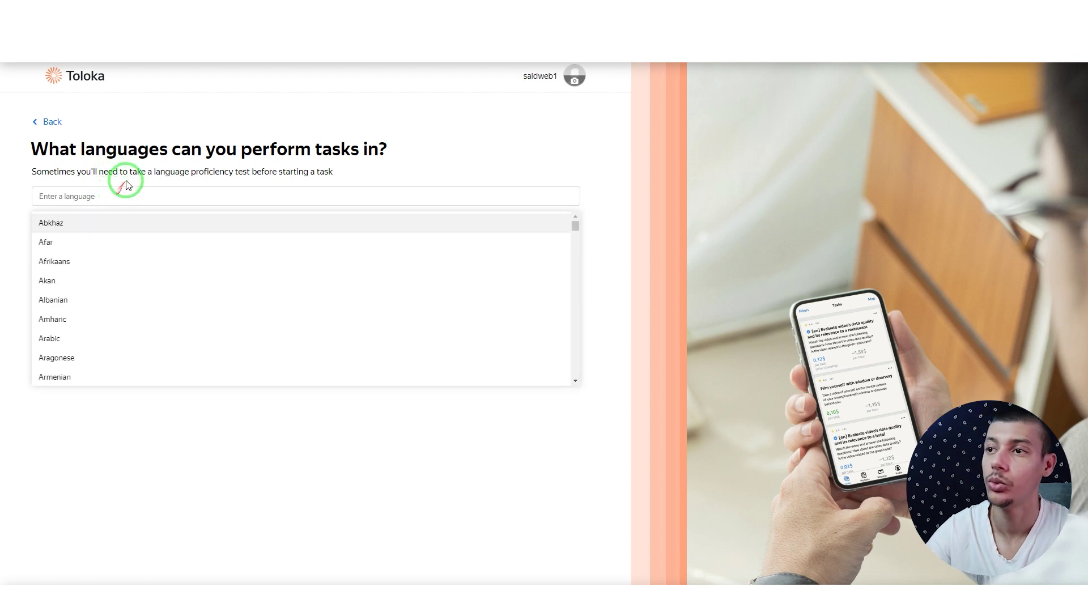
{"action": "left_click", "coordinate": [131, 197]}
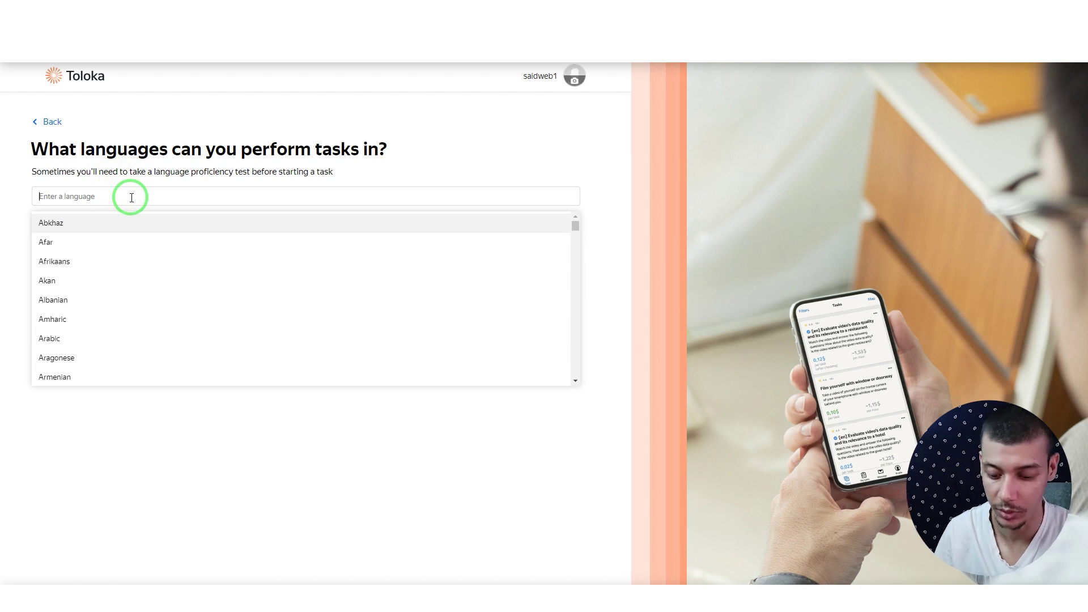
{"action": "type", "text": "ara"}
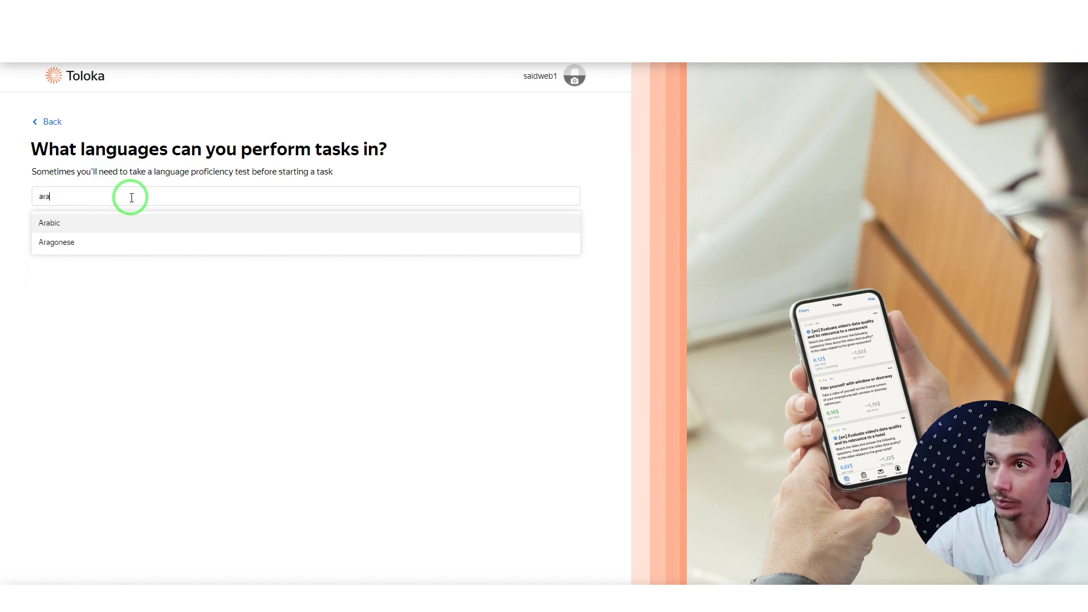
{"action": "left_click", "coordinate": [128, 209]}
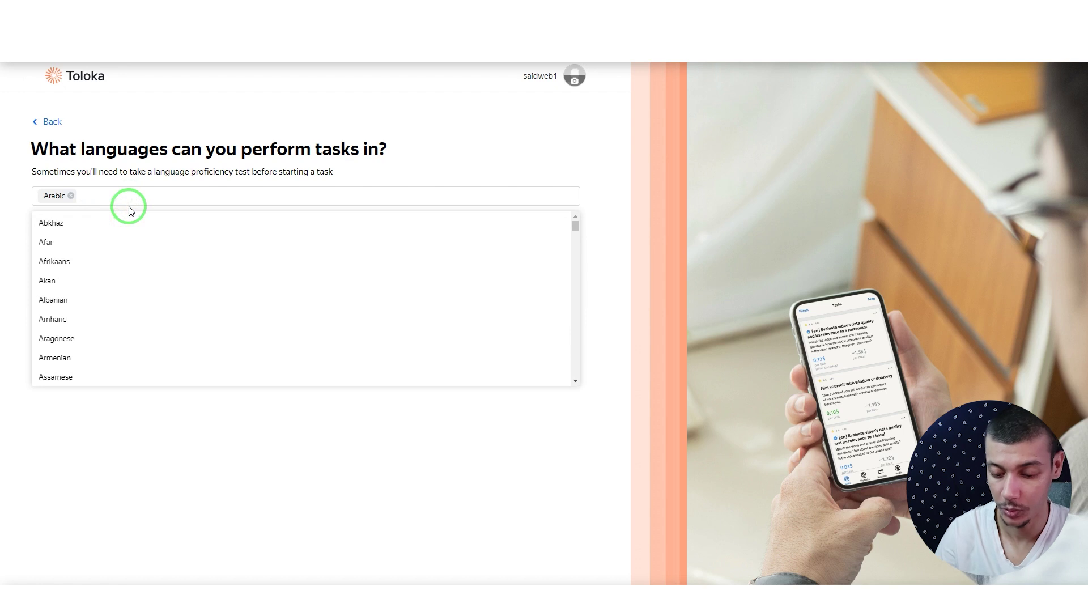
{"action": "type", "text": "fr"}
{"action": "left_click", "coordinate": [129, 220]}
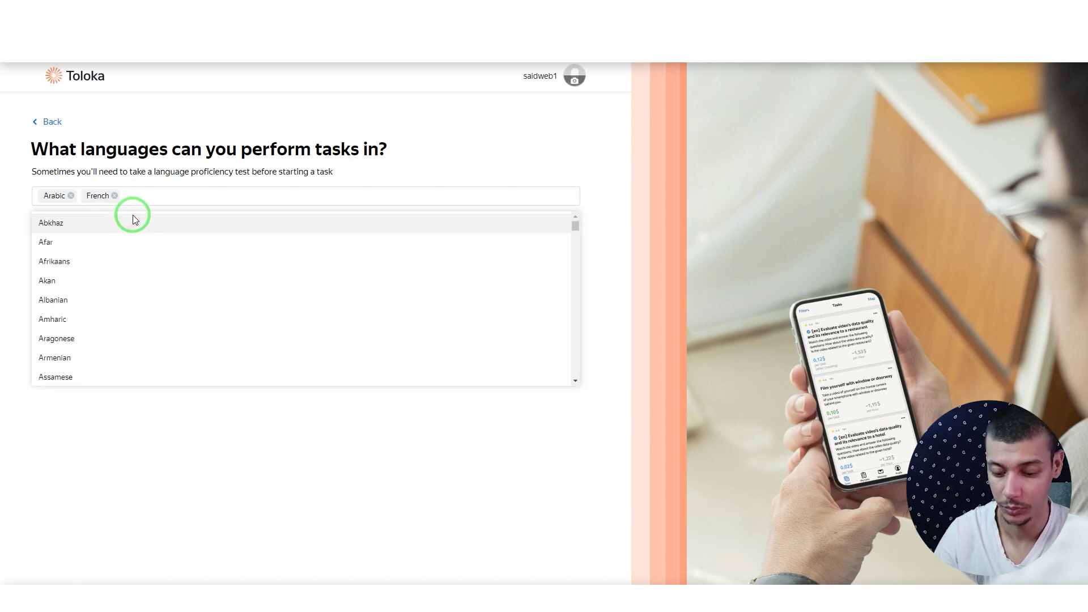
{"action": "type", "text": "eng"}
{"action": "left_click", "coordinate": [134, 222]}
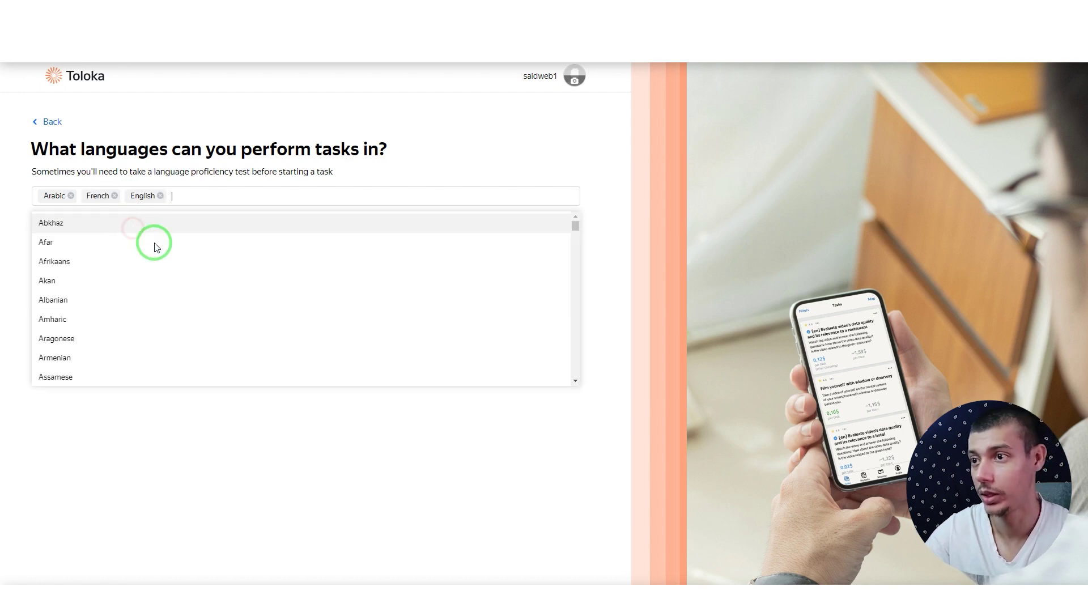
{"action": "left_click", "coordinate": [230, 472]}
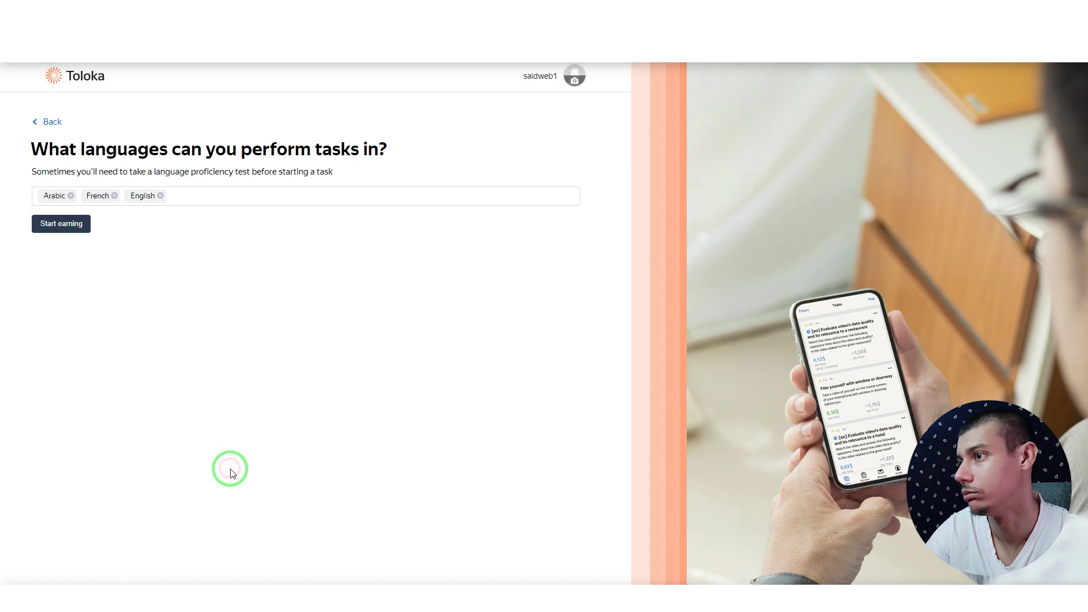
{"action": "left_click", "coordinate": [62, 224]}
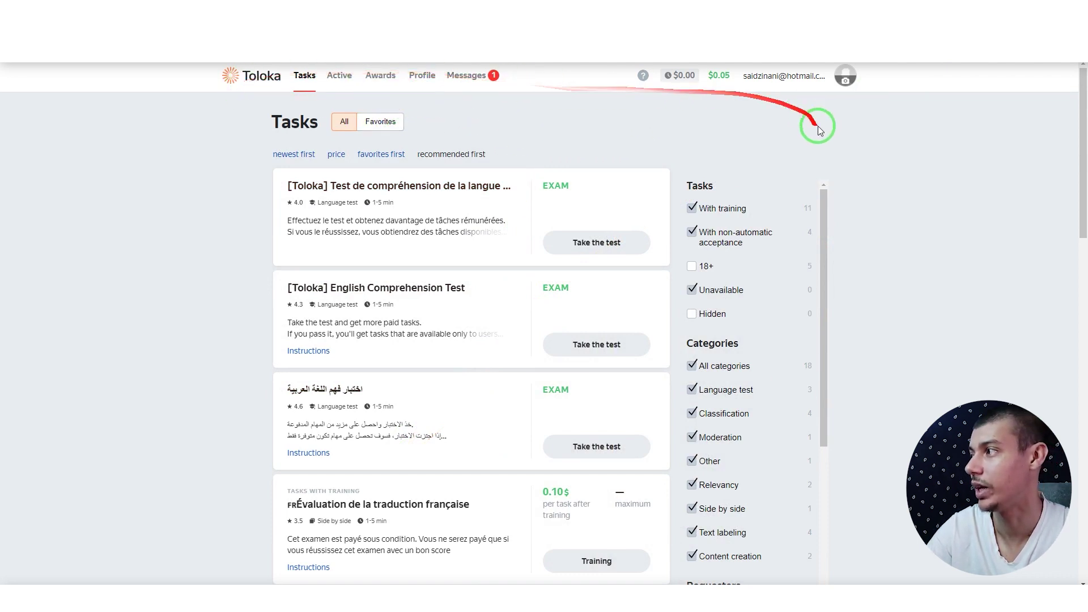
Step: Sort the available tasks by price
{"action": "scroll", "coordinate": [543, 419], "scroll_direction": "down", "scroll_amount": 1}
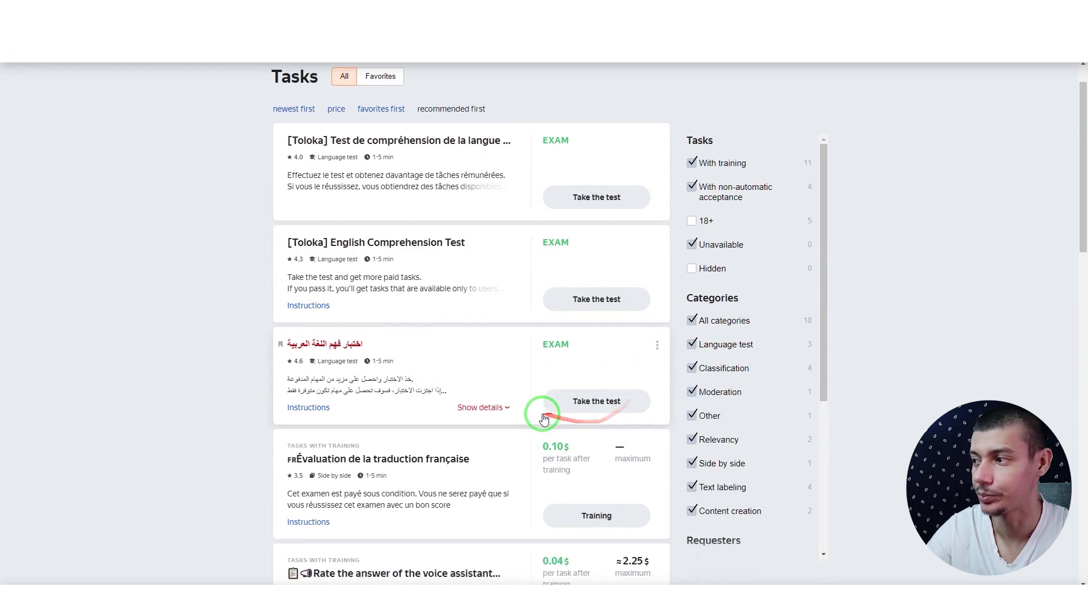
{"action": "scroll", "coordinate": [543, 419], "scroll_direction": "up", "scroll_amount": 1}
{"action": "left_click", "coordinate": [340, 157]}
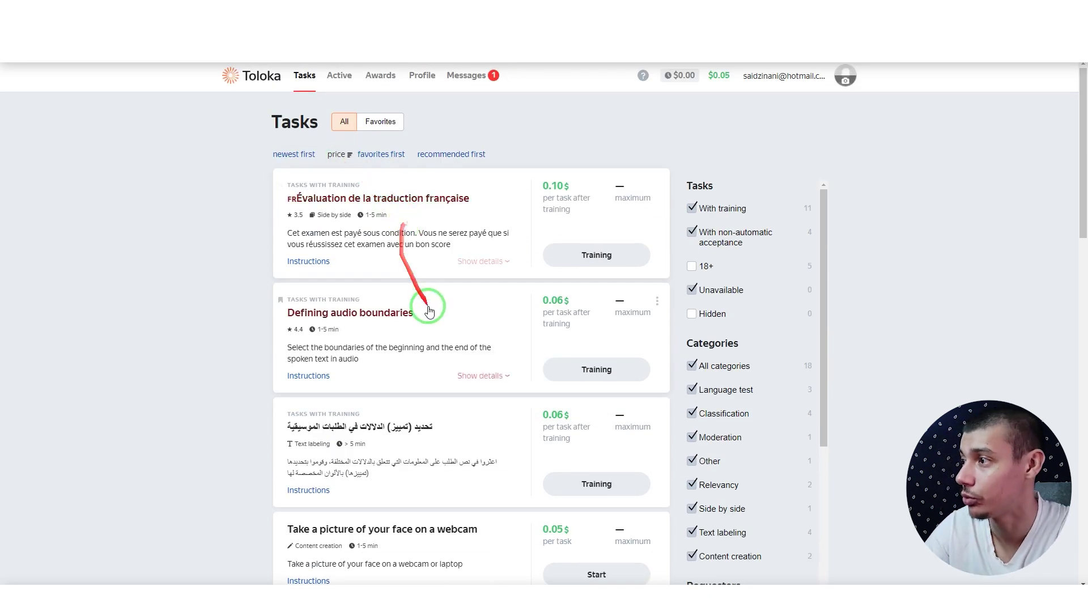
Step: Open the Defining audio boundaries task instructions and select all of their text
{"action": "left_click", "coordinate": [611, 263]}
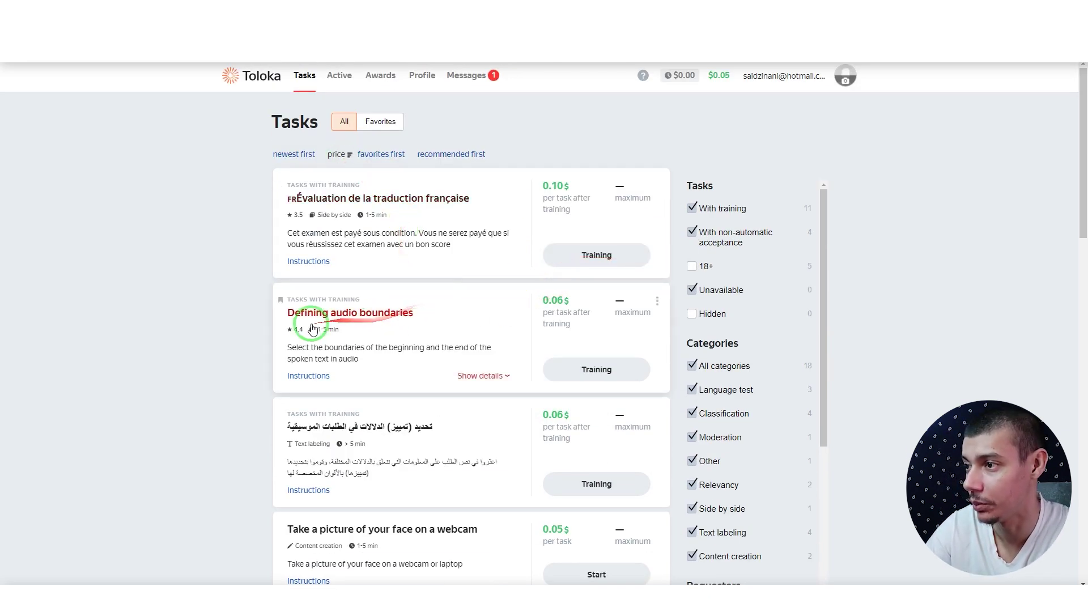
{"action": "left_click", "coordinate": [478, 328]}
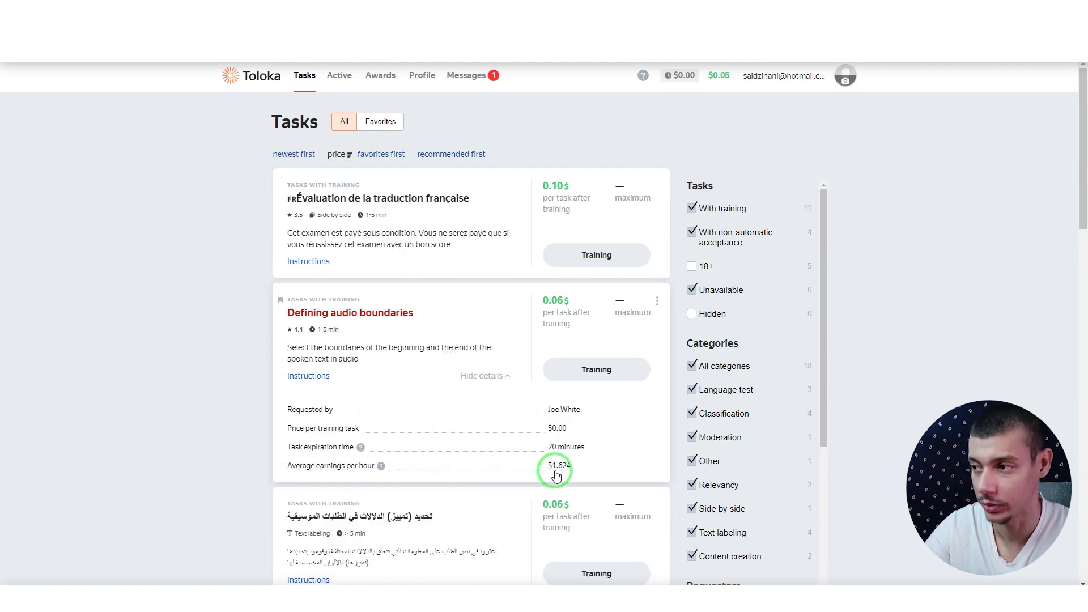
{"action": "left_click", "coordinate": [309, 376]}
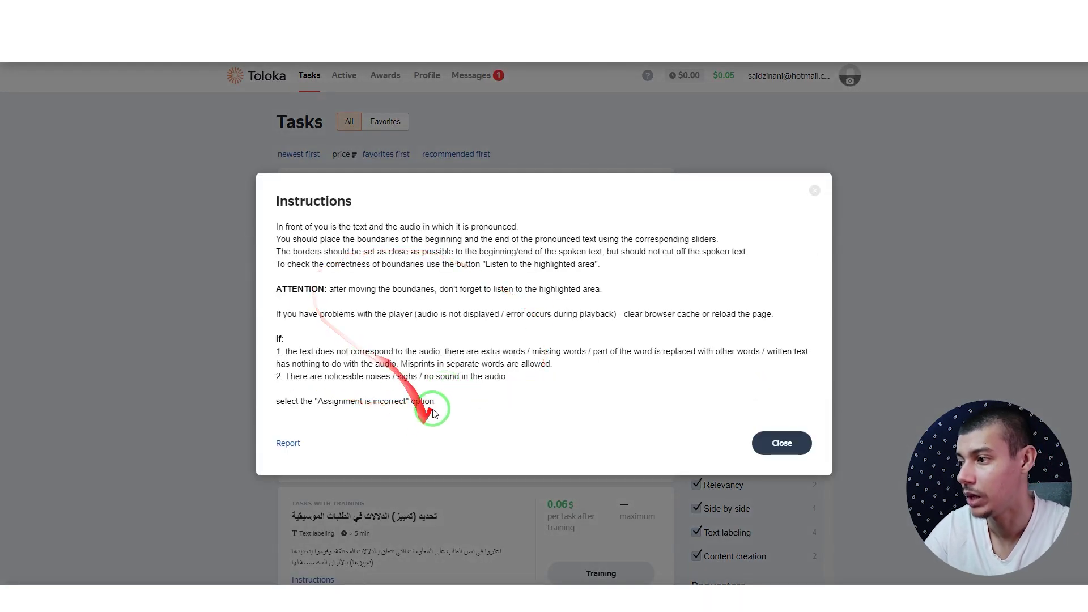
{"action": "left_click_drag", "start_coordinate": [433, 413], "coordinate": [276, 227]}
{"action": "key", "text": "ctrl+c"}
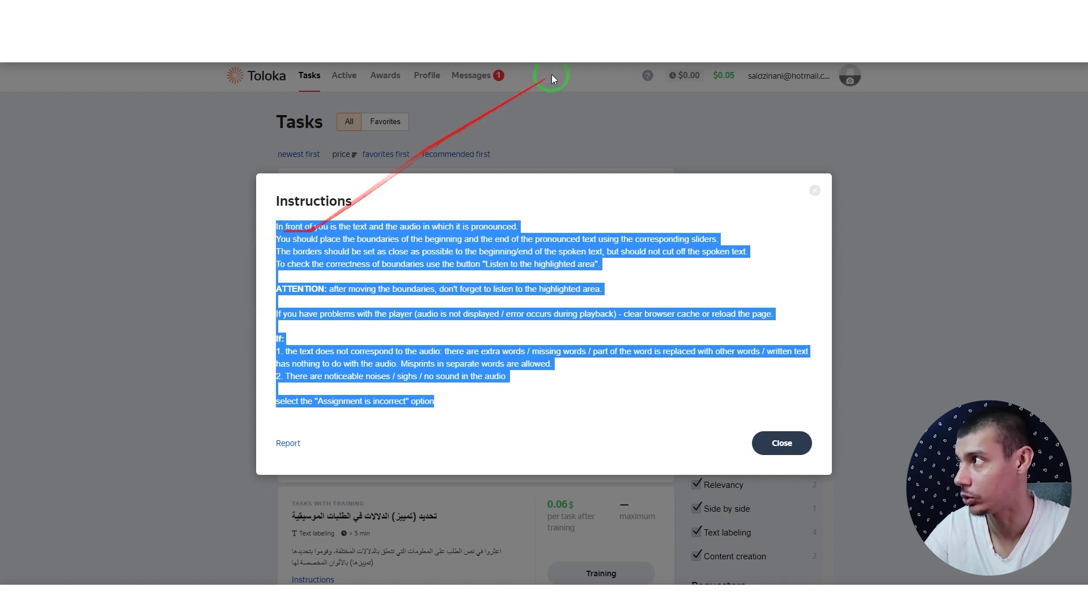
{"action": "left_click", "coordinate": [729, 35]}
Step: Paste the task instructions over the old text and set English as the source language
{"action": "left_click_drag", "start_coordinate": [425, 187], "coordinate": [4, 177]}
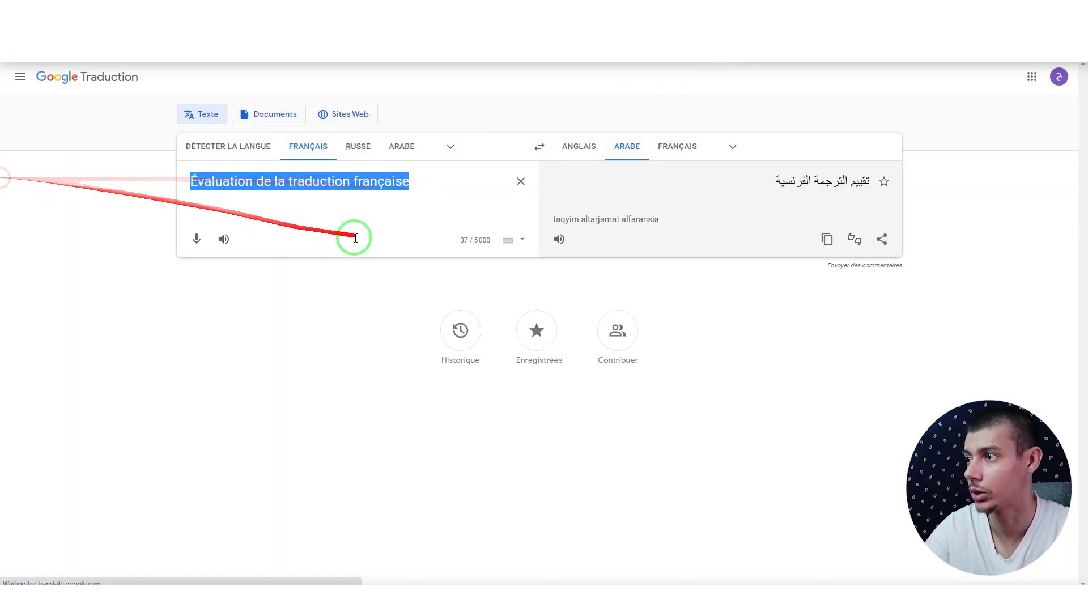
{"action": "key", "text": "ctrl+v"}
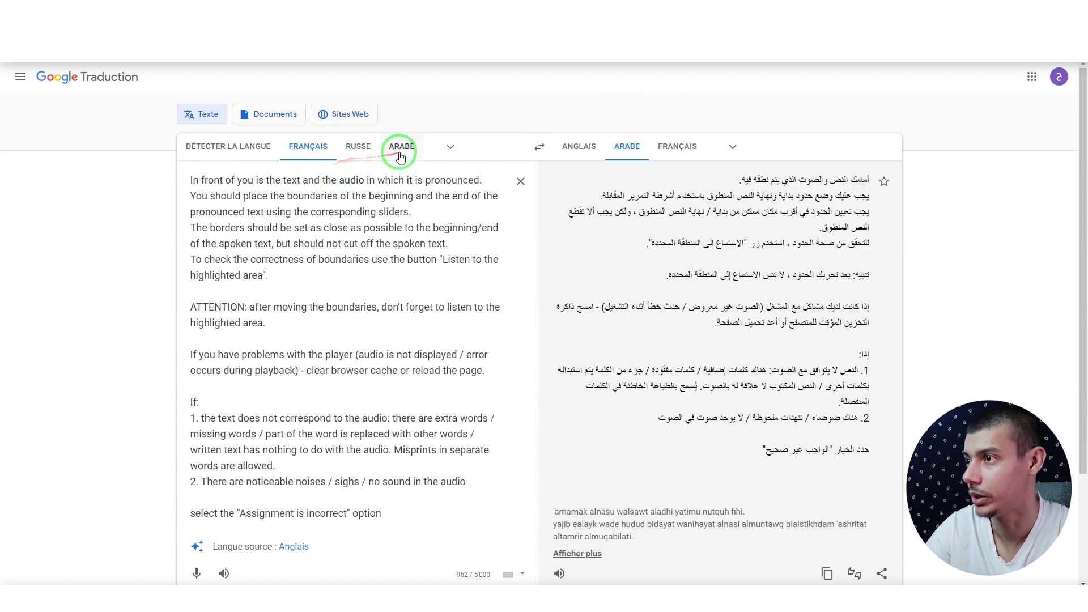
{"action": "scroll", "coordinate": [401, 376], "scroll_direction": "down", "scroll_amount": 3}
{"action": "left_click", "coordinate": [293, 409]}
{"action": "scroll", "coordinate": [316, 408], "scroll_direction": "up", "scroll_amount": 3}
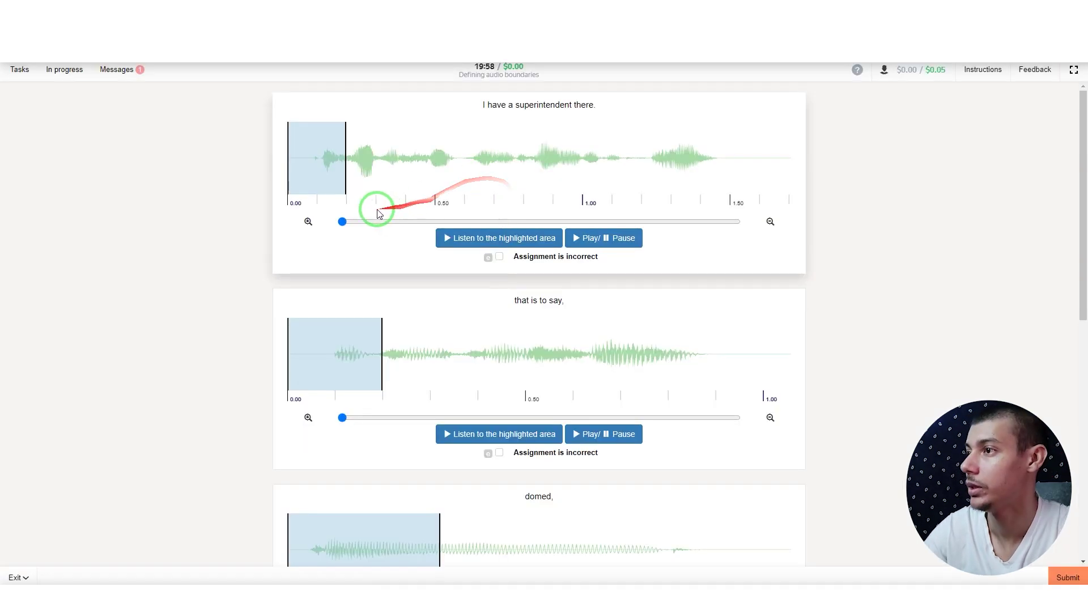
Step: Stretch each waveform's highlighted region, including the 'domed,' and hunger clips, to cover the full speech
{"action": "left_click_drag", "start_coordinate": [318, 170], "coordinate": [744, 177]}
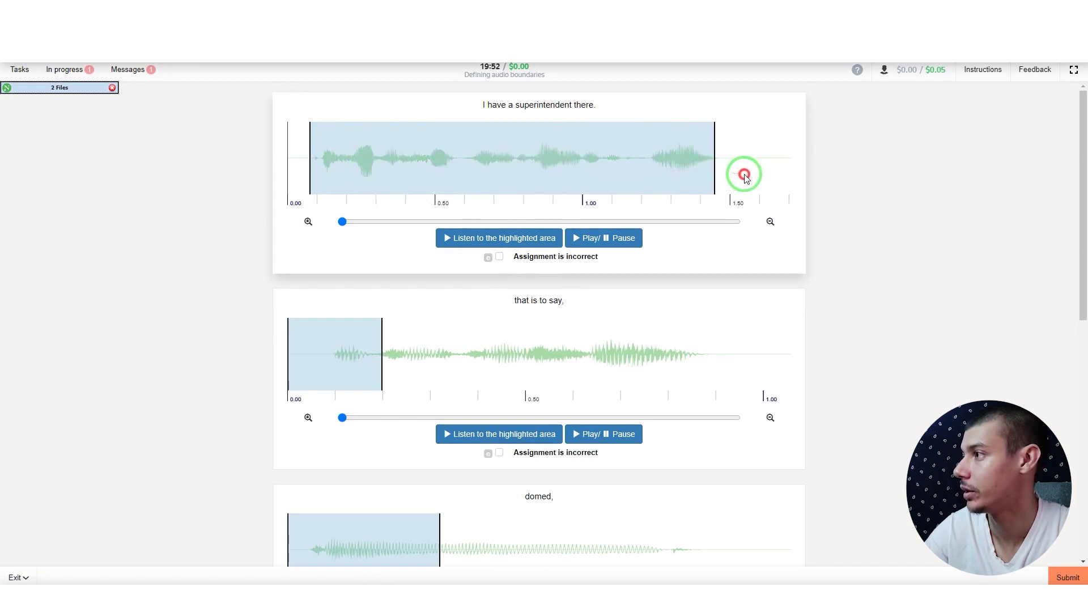
{"action": "left_click_drag", "start_coordinate": [328, 372], "coordinate": [760, 376]}
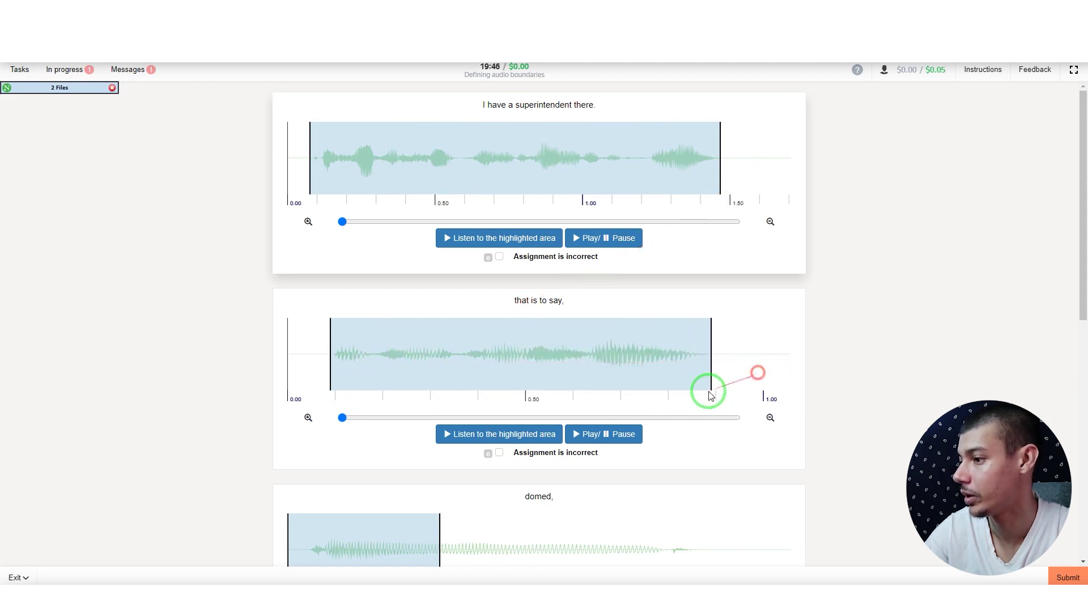
{"action": "left_click", "coordinate": [486, 434]}
{"action": "scroll", "coordinate": [454, 408], "scroll_direction": "down", "scroll_amount": 4}
{"action": "mouse_move", "coordinate": [364, 352]}
{"action": "left_mouse_down"}
{"action": "mouse_move", "coordinate": [357, 335]}
{"action": "mouse_move", "coordinate": [372, 336]}
{"action": "left_mouse_up"}
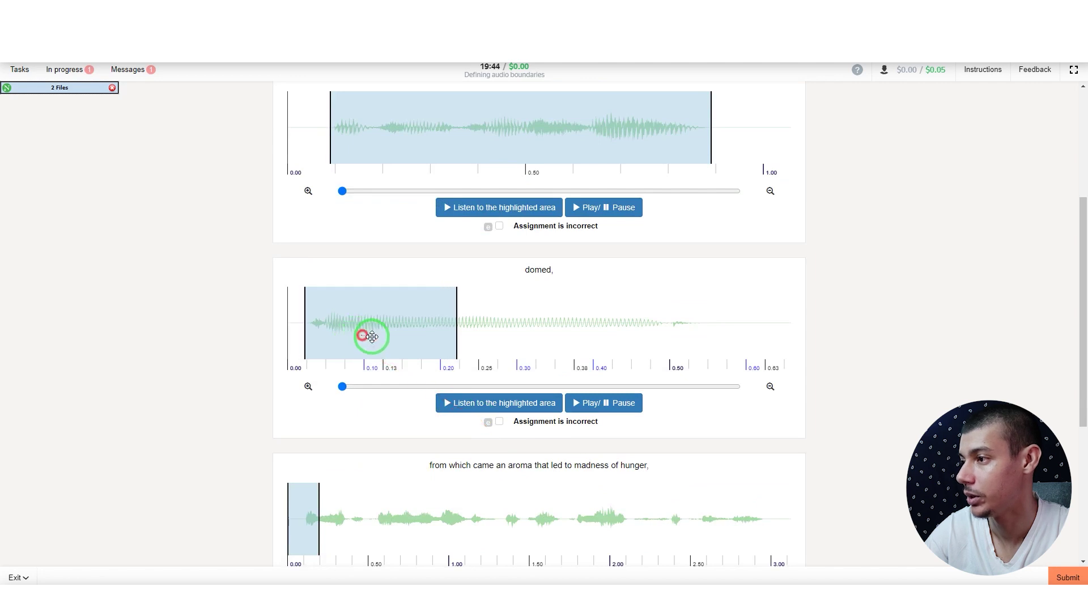
{"action": "left_click_drag", "start_coordinate": [457, 337], "coordinate": [775, 338]}
{"action": "scroll", "coordinate": [581, 387], "scroll_direction": "down", "scroll_amount": 4}
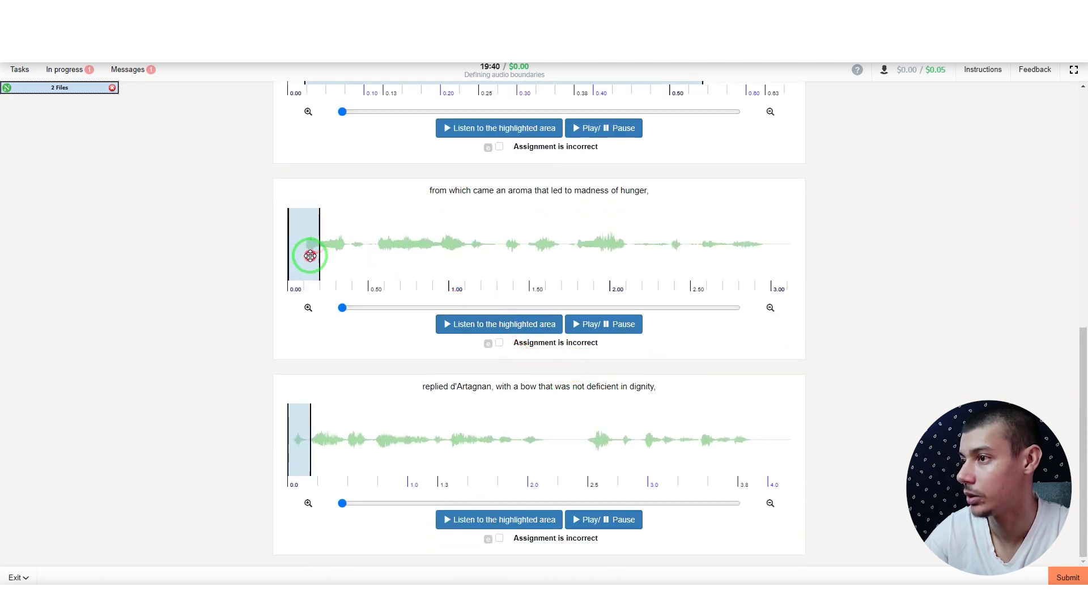
{"action": "left_click_drag", "start_coordinate": [307, 250], "coordinate": [781, 271]}
{"action": "left_click", "coordinate": [345, 384]}
{"action": "left_click", "coordinate": [296, 439]}
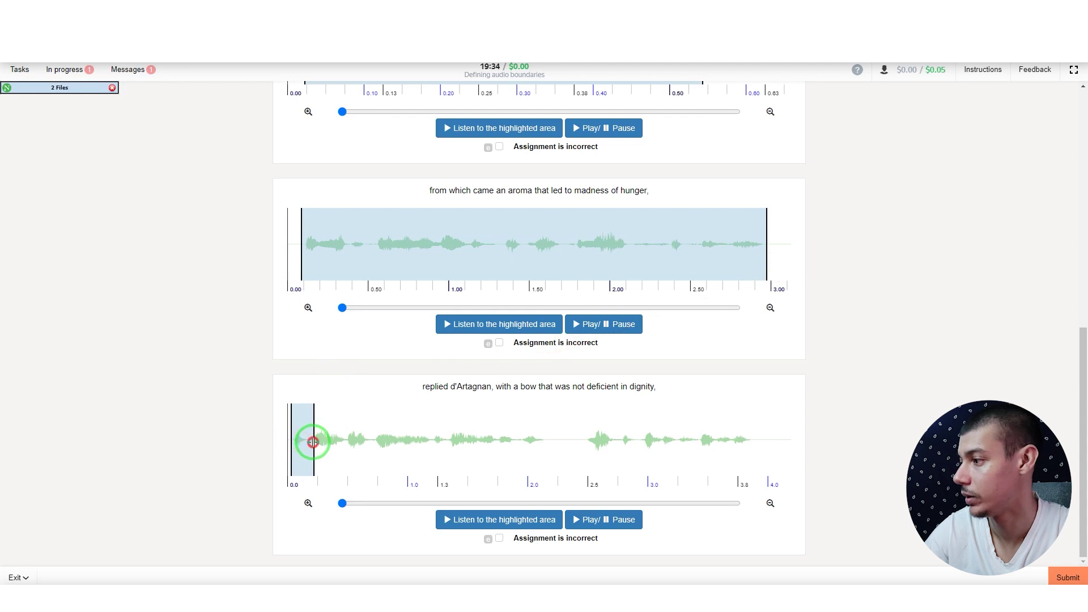
{"action": "left_click_drag", "start_coordinate": [313, 442], "coordinate": [765, 447]}
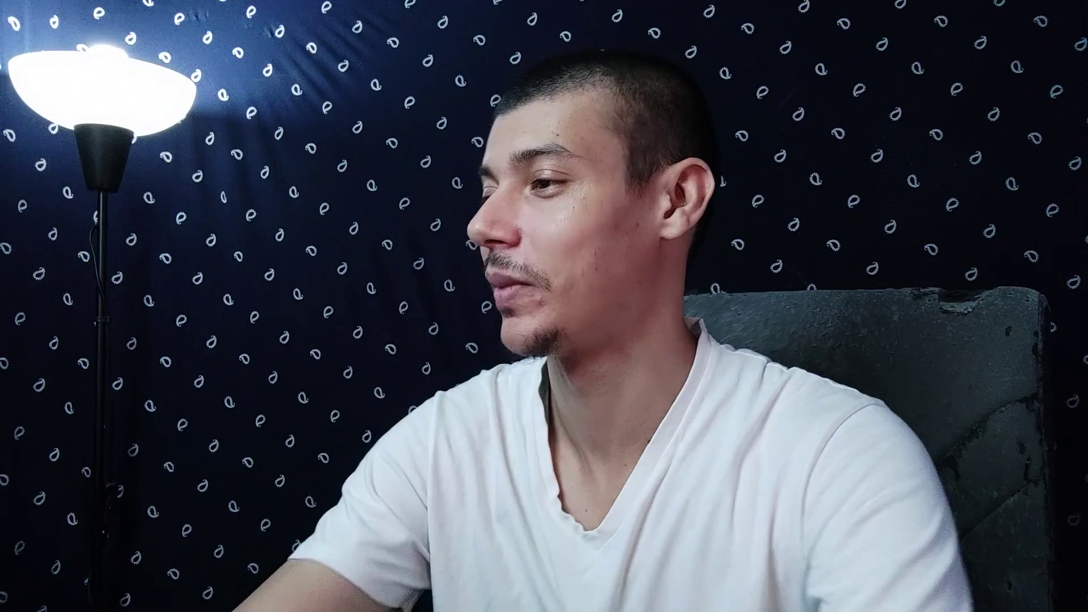